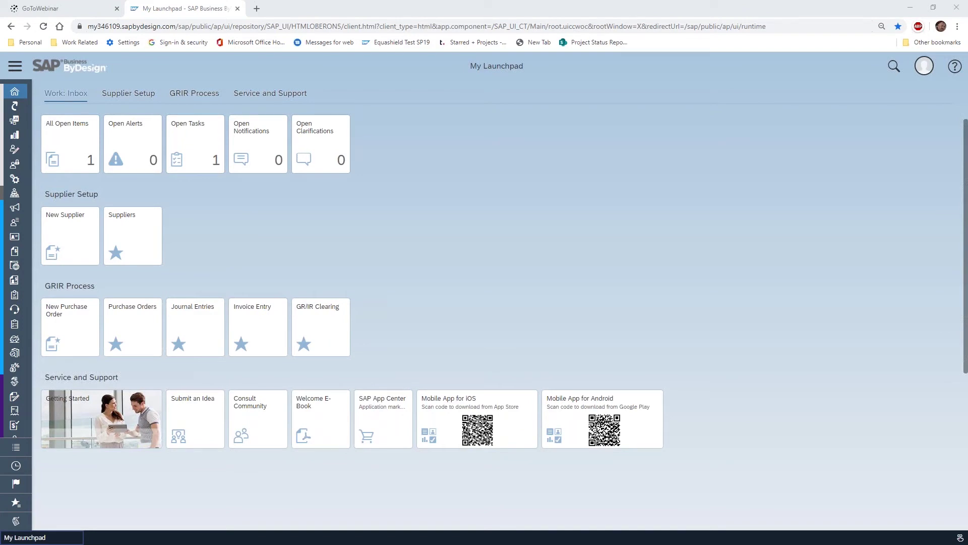
# Step: Open the Liquidity Forecast Runs view of Liquidity Management
pyautogui.click(15, 66)
pyautogui.scroll(-10, 47, 291)
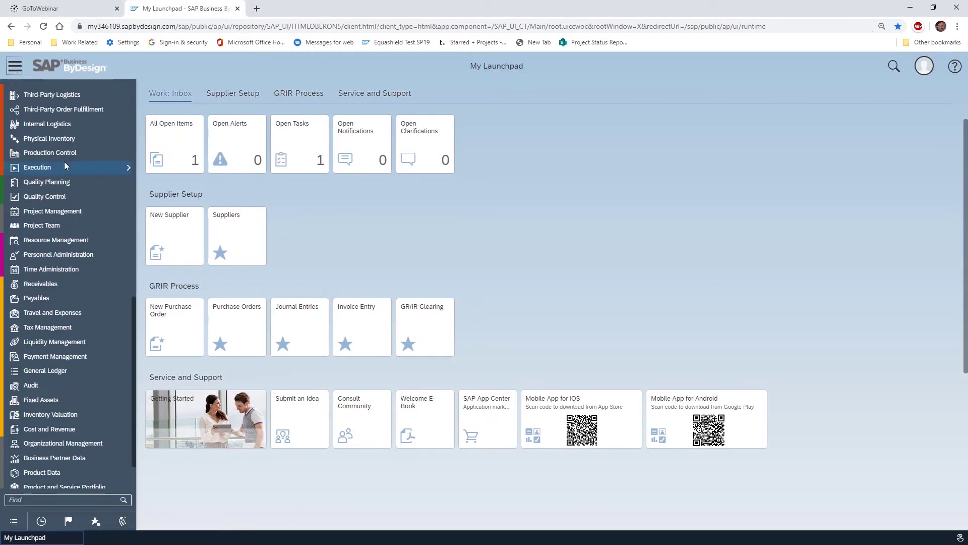
pyautogui.moveTo(100, 342)
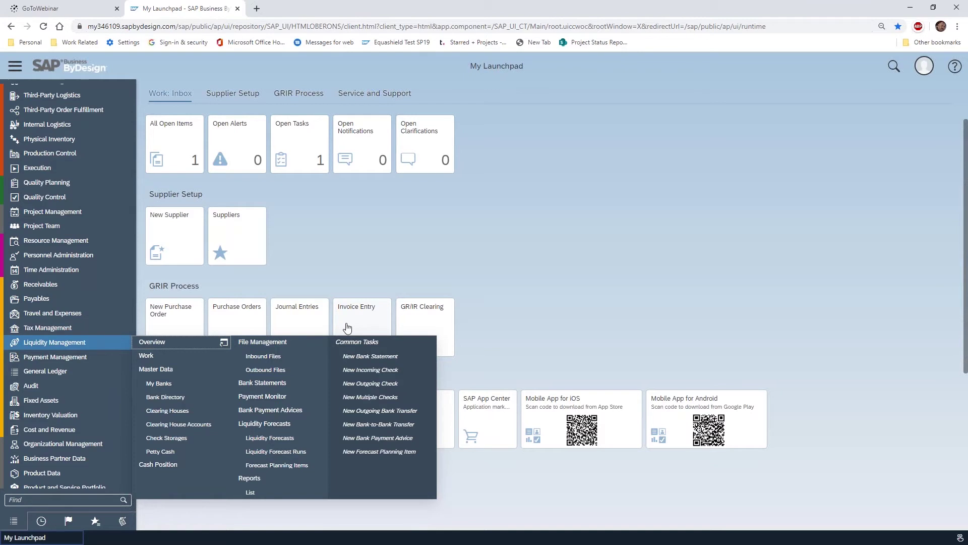
pyautogui.click(294, 453)
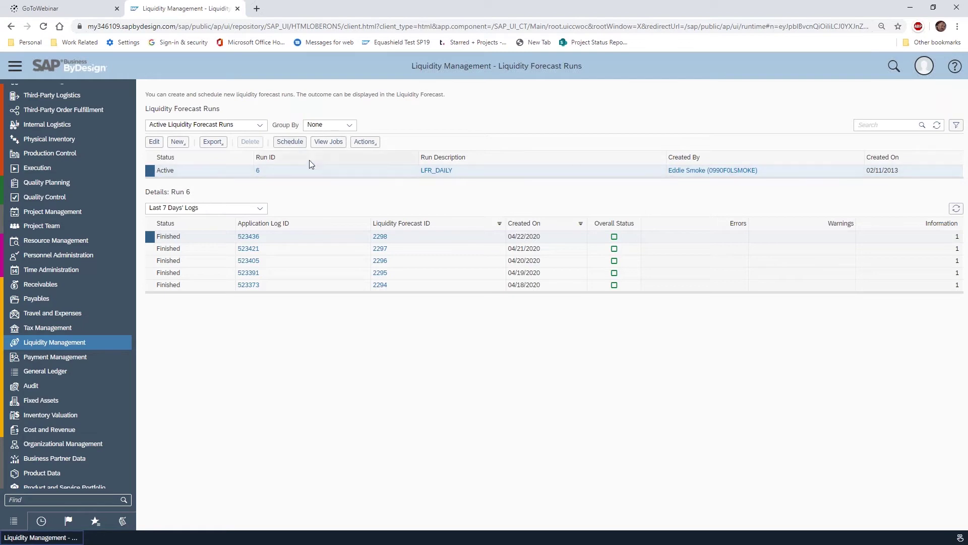
# Step: Review the LFR_DAILY forecast run's settings, job schedule and job monitor, then return to the list of runs without making changes
pyautogui.click(155, 142)
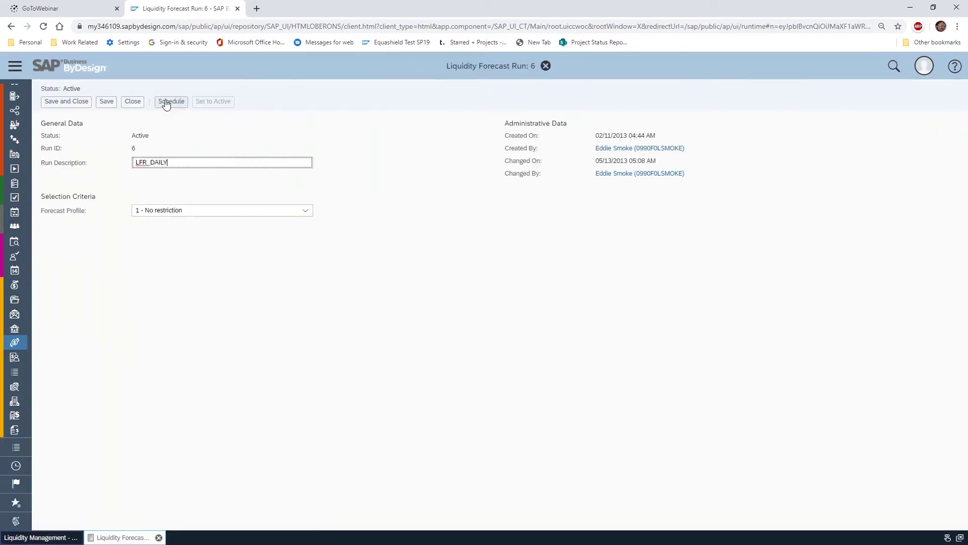
pyautogui.click(171, 101)
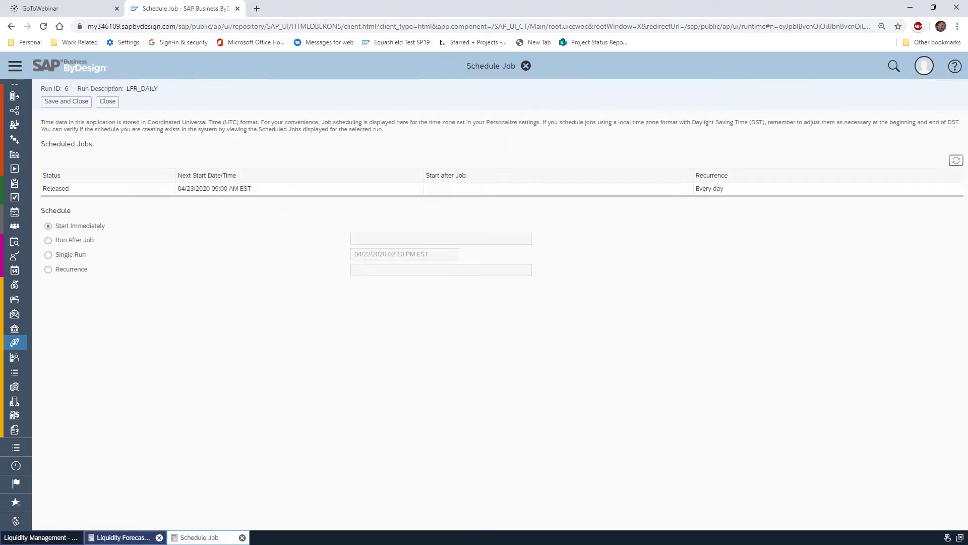
pyautogui.click(115, 103)
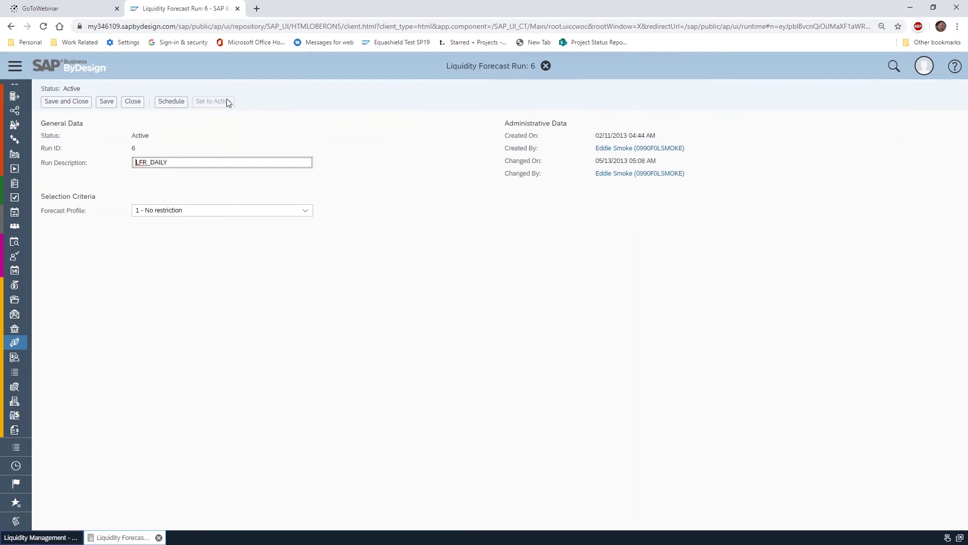
pyautogui.click(133, 102)
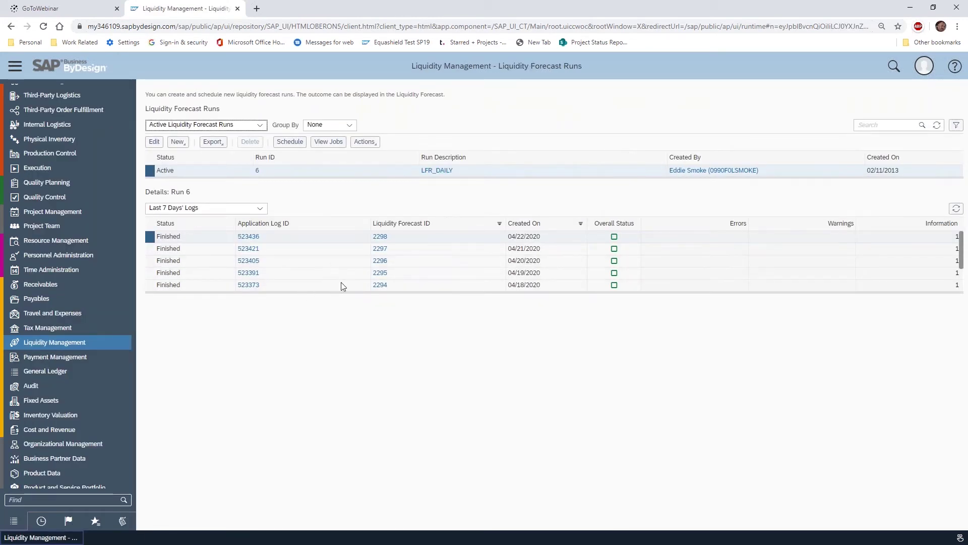
pyautogui.click(328, 141)
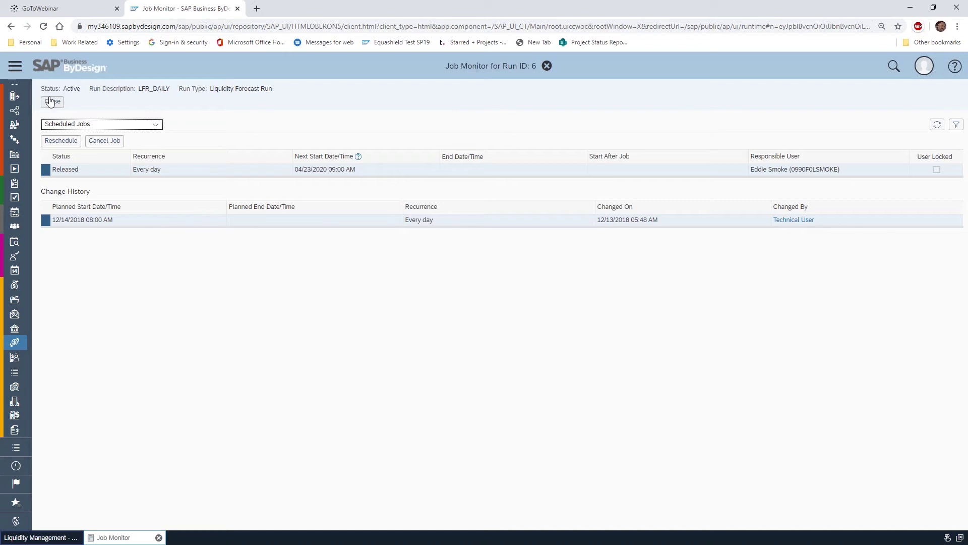
pyautogui.click(54, 102)
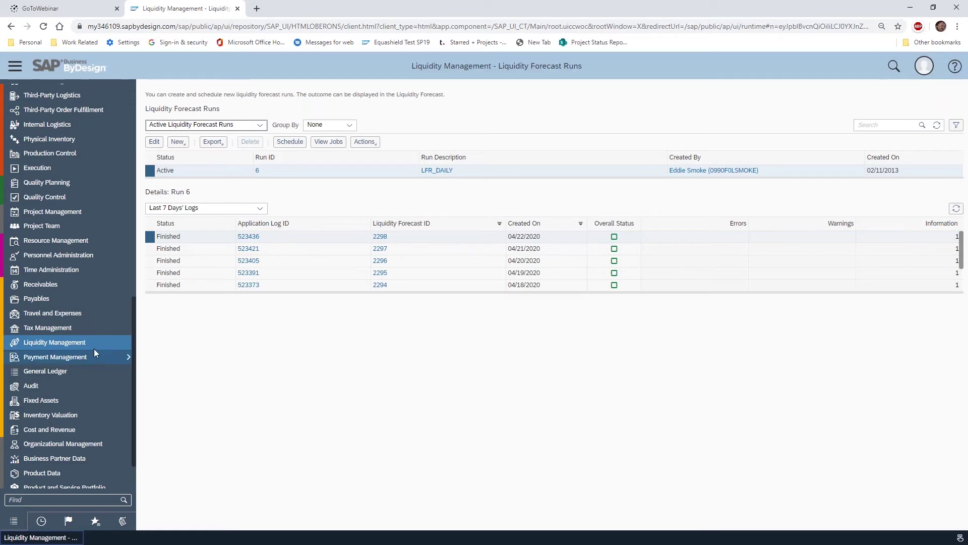
# Step: Open the Liquidity Forecasts view of Liquidity Management and show only the liquidity forecasts in modification
pyautogui.moveTo(85, 341)
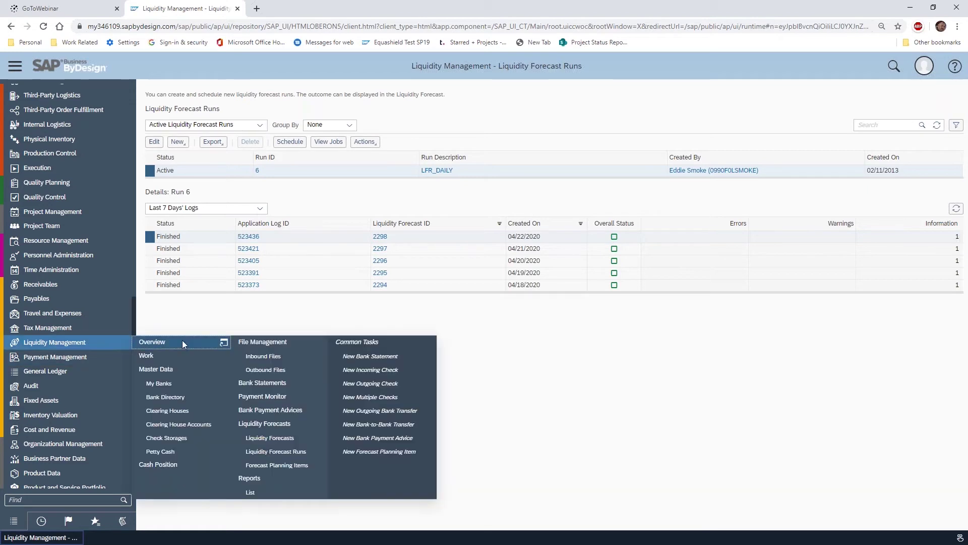
pyautogui.click(284, 437)
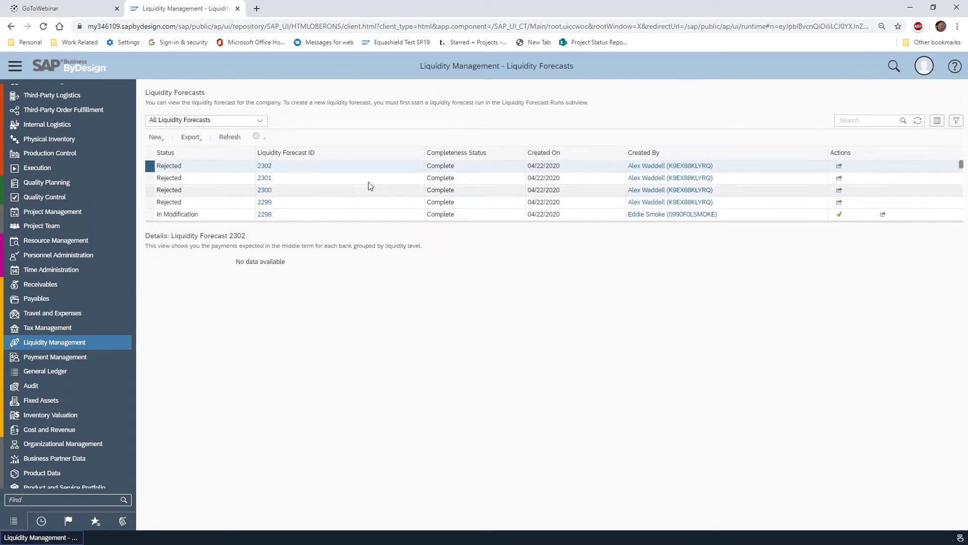
pyautogui.scroll(-2, 216, 181)
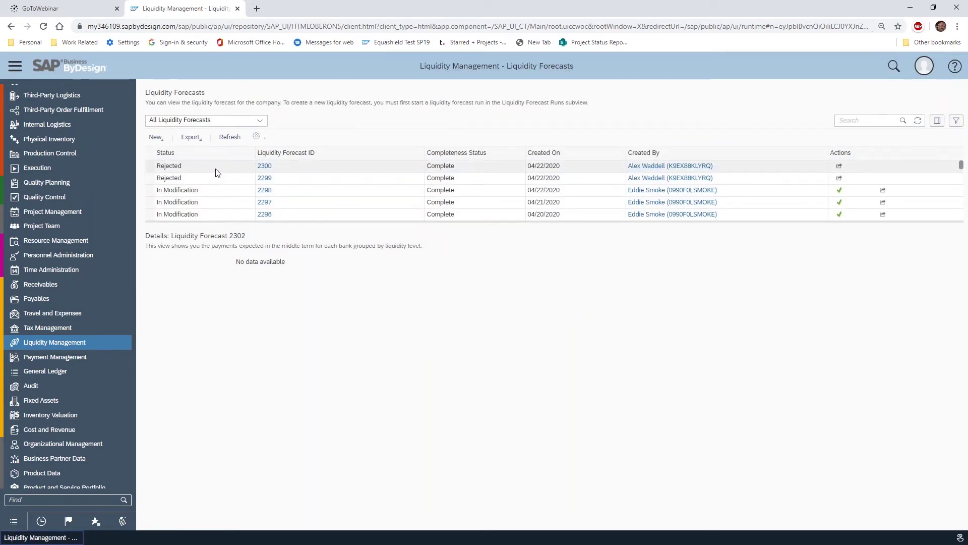
pyautogui.scroll(-1, 224, 170)
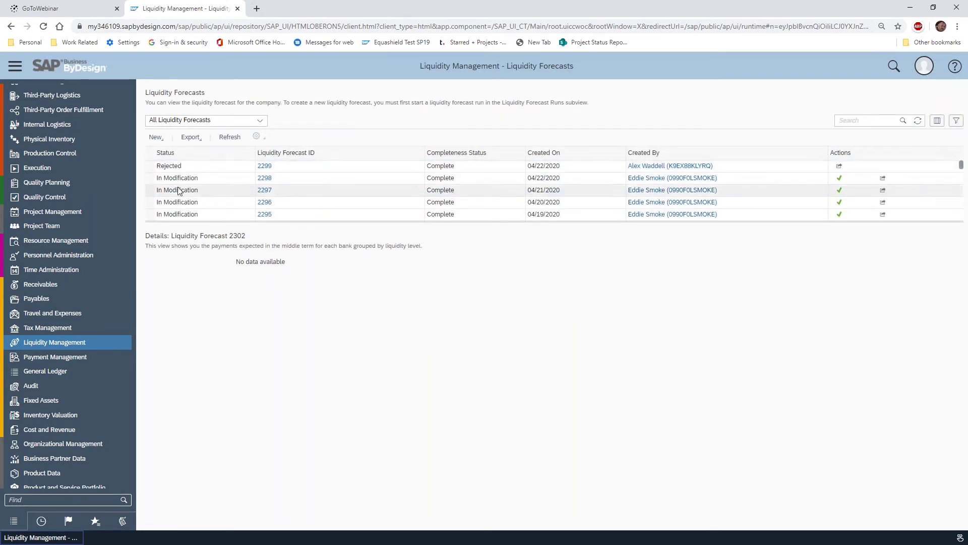
pyautogui.click(260, 121)
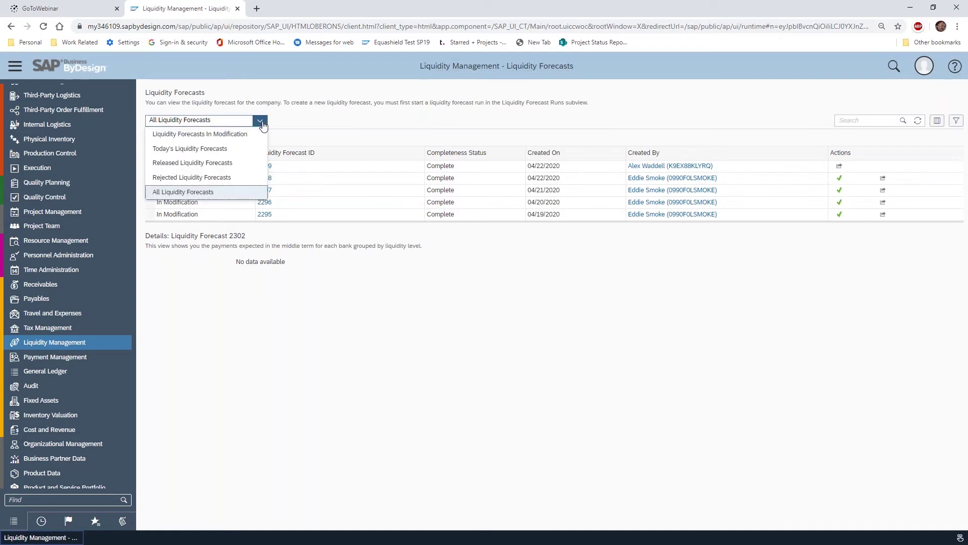
pyautogui.click(214, 133)
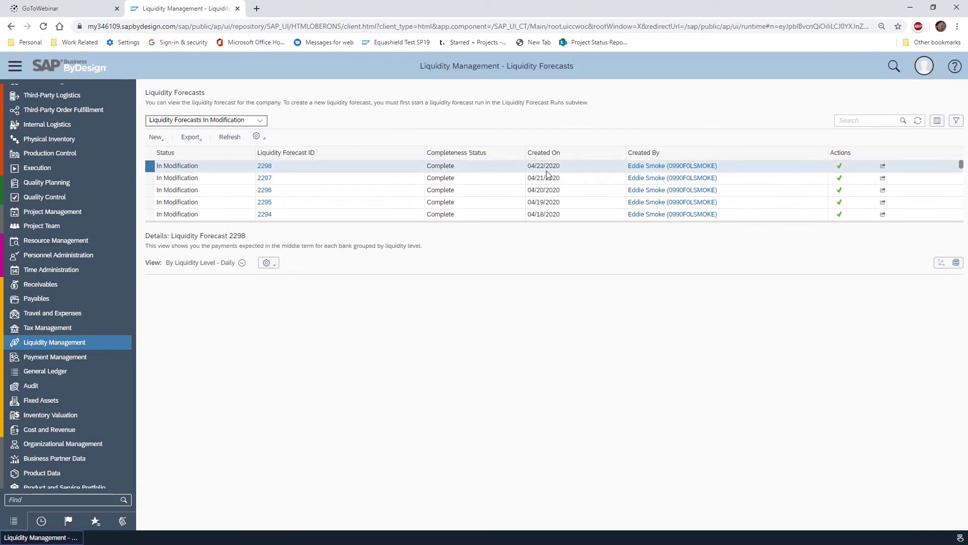
# Step: Analyze the data of liquidity forecast 2298 and run the report for company 1000 (Almika Inc.) only
pyautogui.click(272, 264)
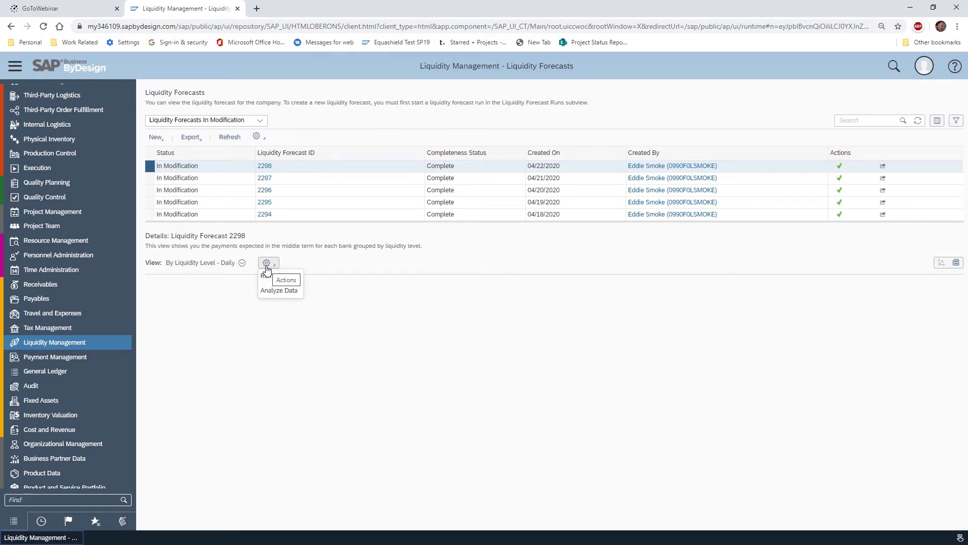
pyautogui.click(278, 290)
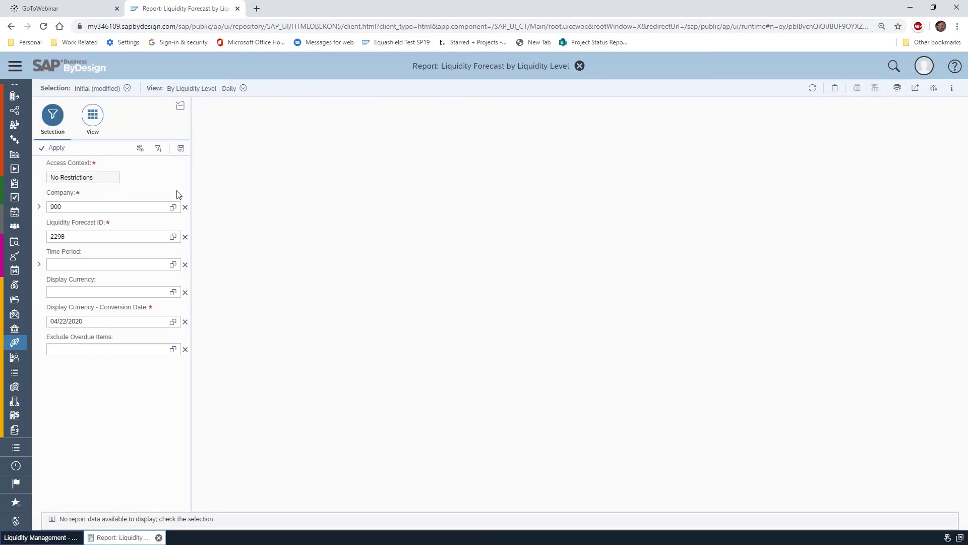
pyautogui.click(172, 206)
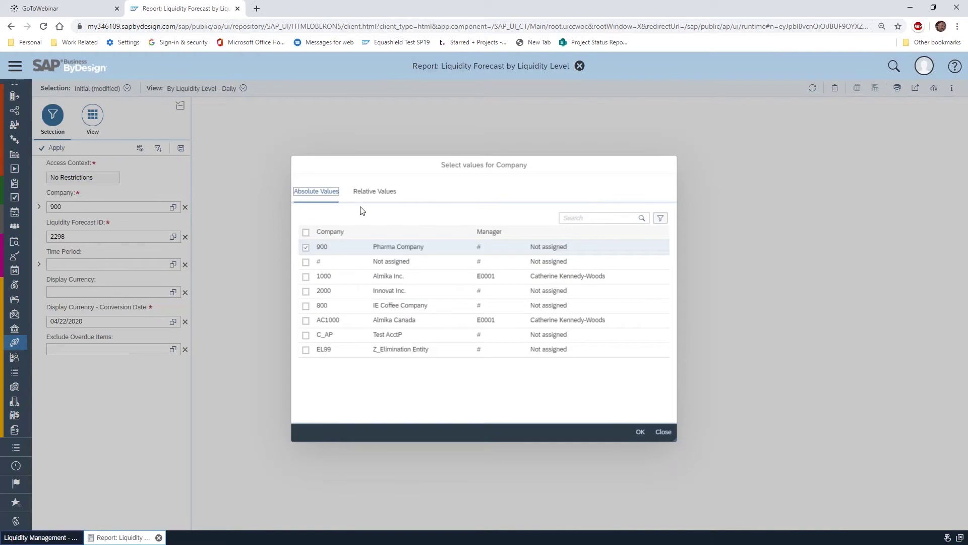
pyautogui.click(306, 248)
pyautogui.click(306, 276)
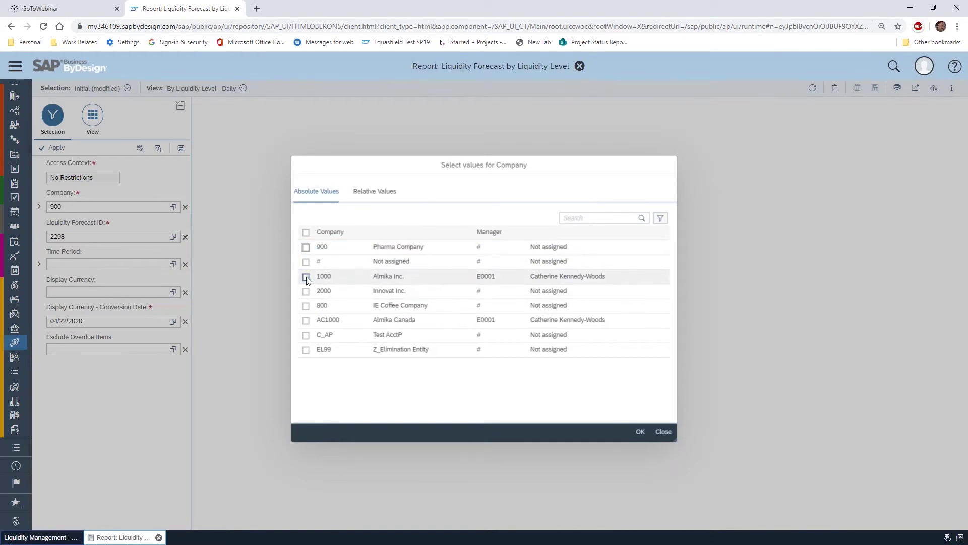
pyautogui.click(640, 432)
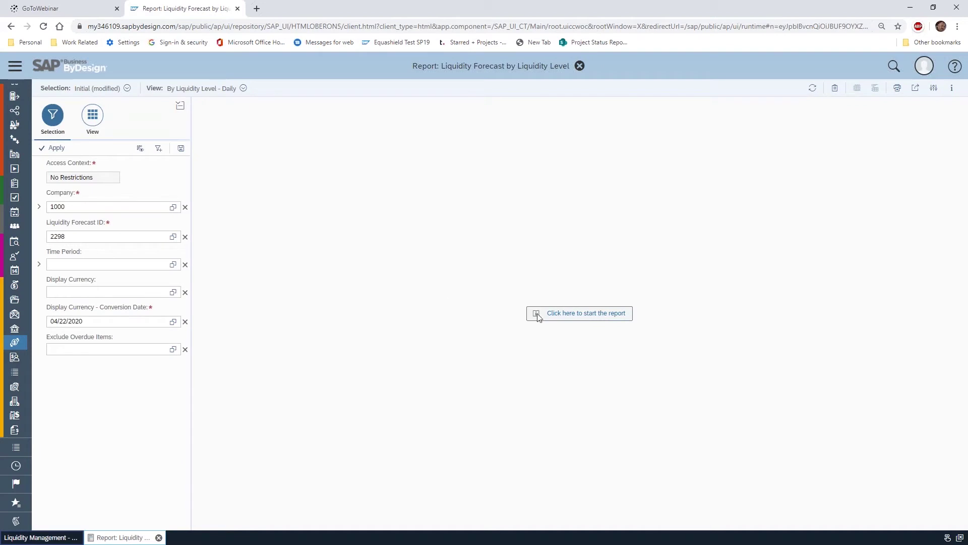
pyautogui.click(572, 314)
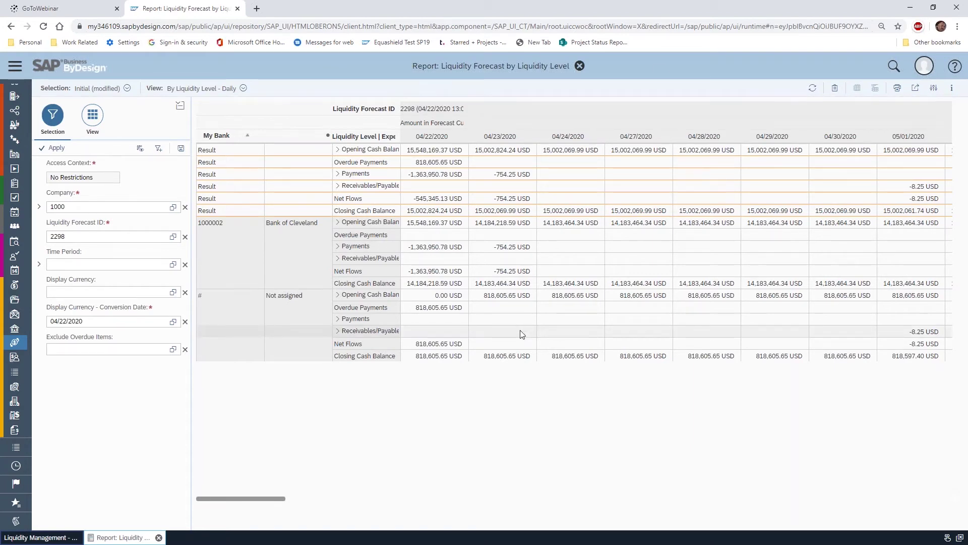
# Step: Show the liquidity forecast report by liquidity level in the monthly view, then in the weekly view
pyautogui.click(243, 89)
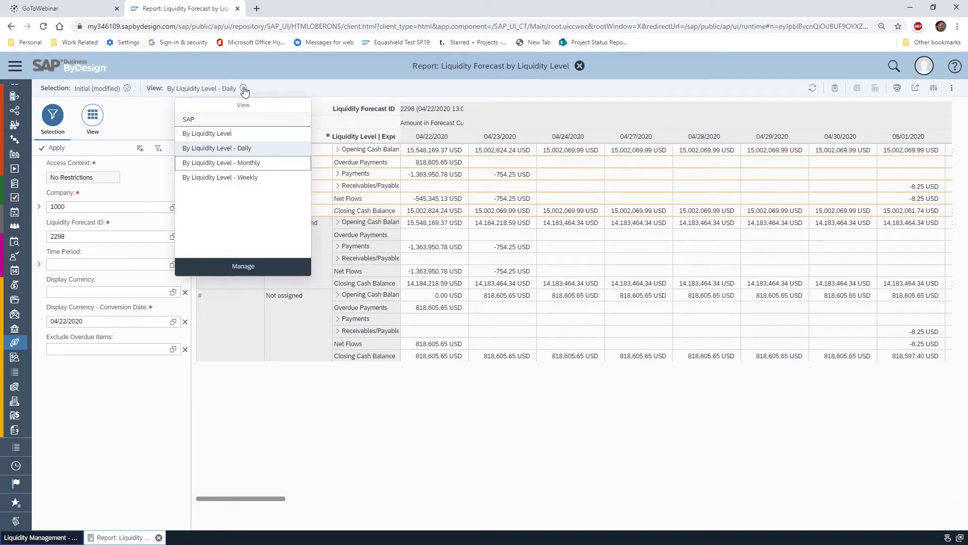
pyautogui.click(260, 163)
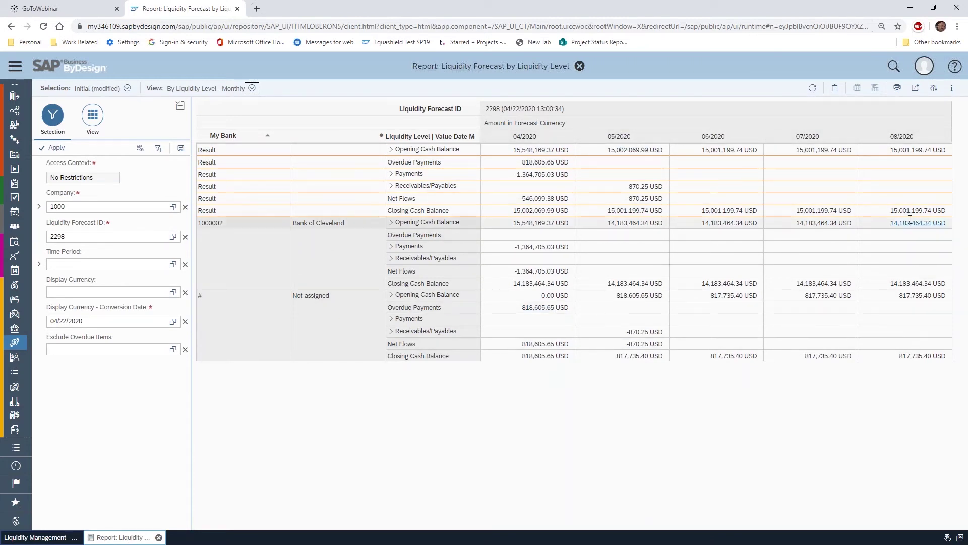
pyautogui.click(251, 89)
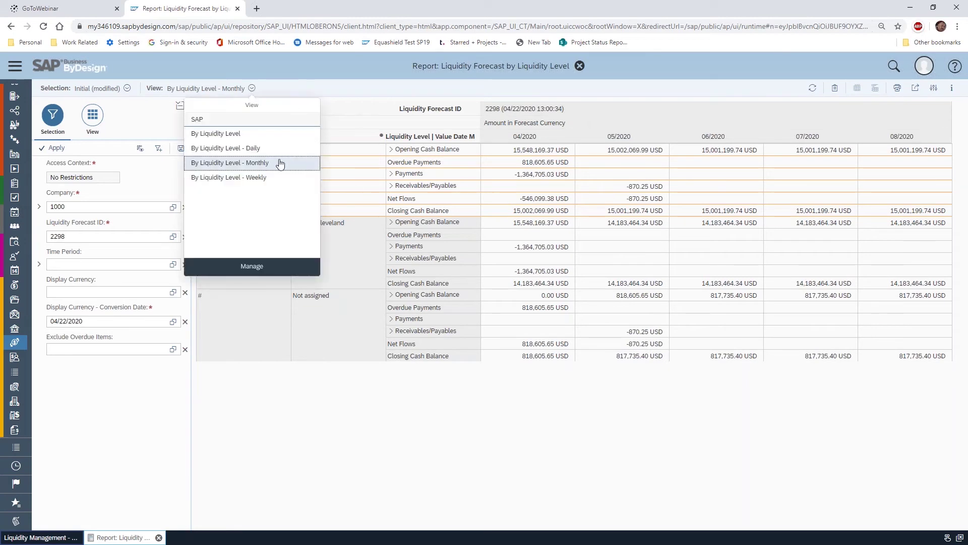
pyautogui.click(255, 177)
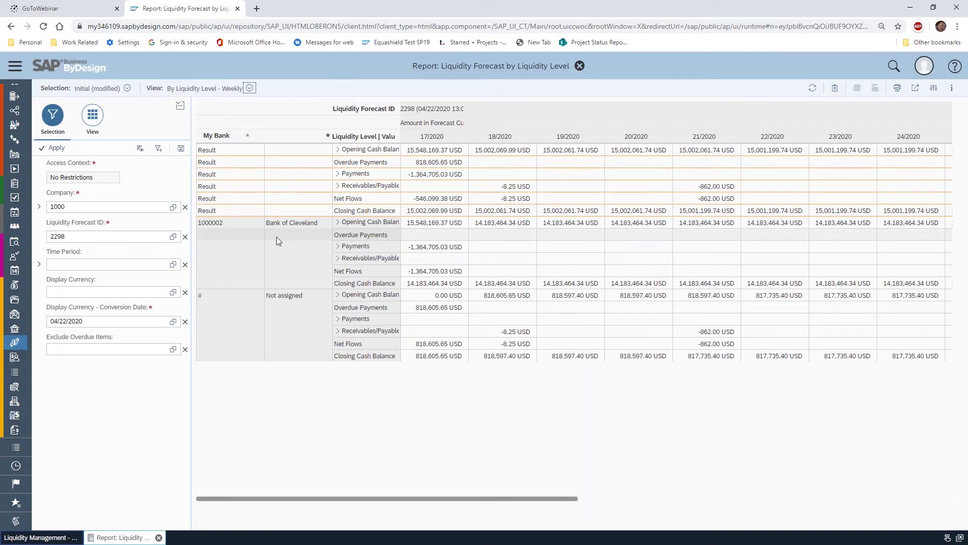
pyautogui.click(77, 207)
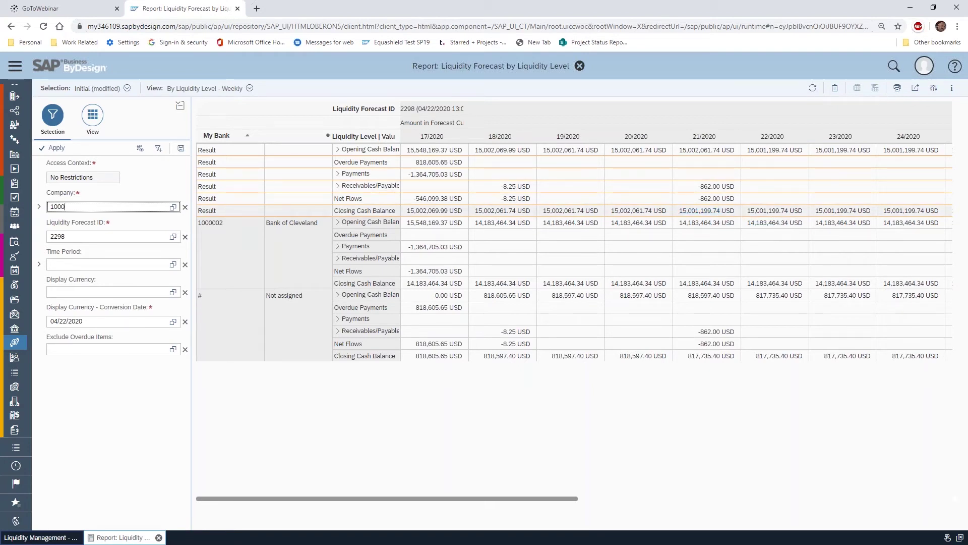
# Step: Open the transaction details behind the unassigned bank's Receivables/Payables amount for week 21/2020 and compare them with the forecast report
pyautogui.click(717, 328)
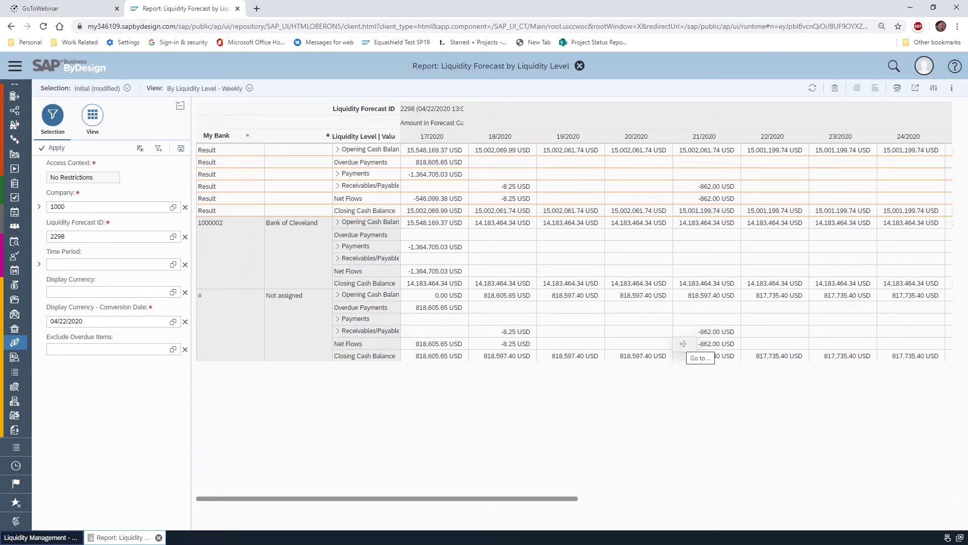
pyautogui.click(683, 345)
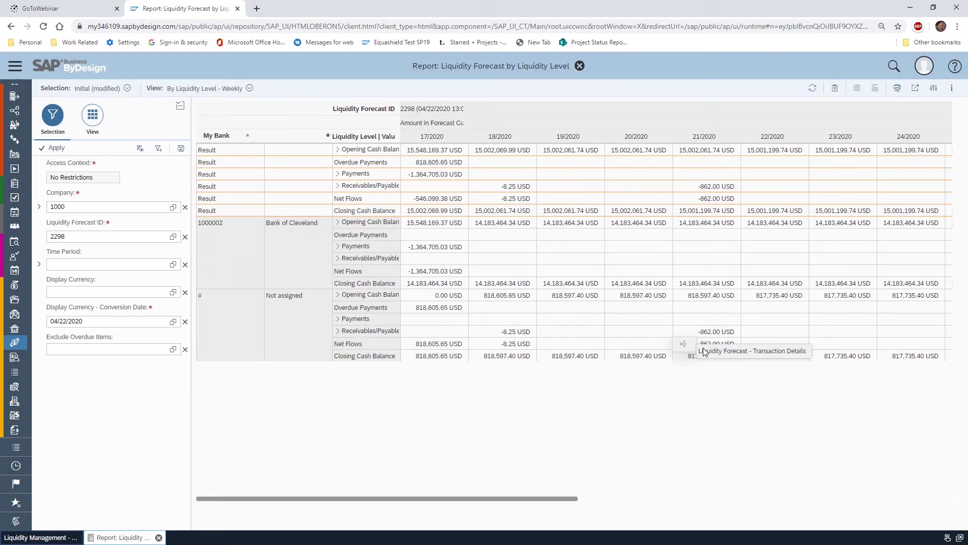
pyautogui.click(760, 352)
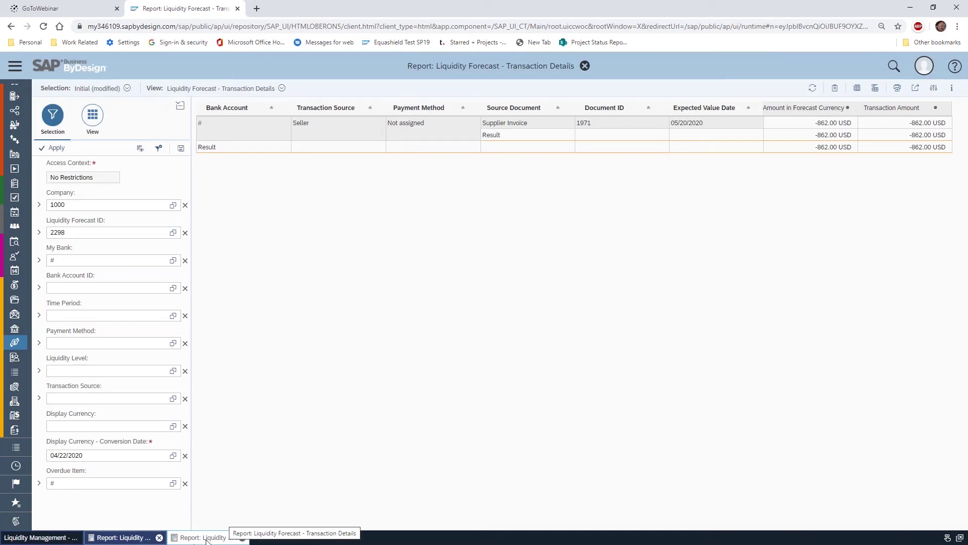
pyautogui.click(129, 538)
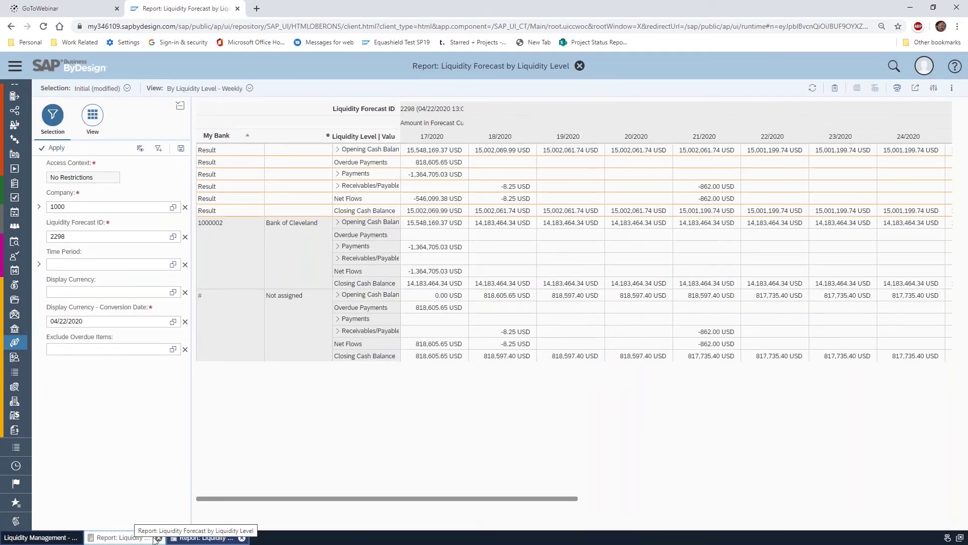
pyautogui.click(205, 537)
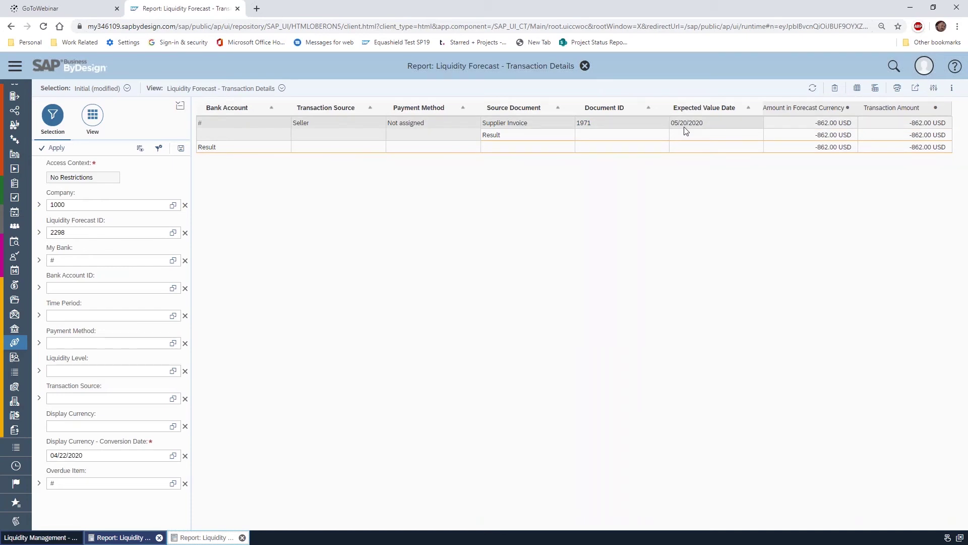
# Step: View the source document of the listed supplier invoice, then close the invoice and the transaction details report
pyautogui.click(588, 123)
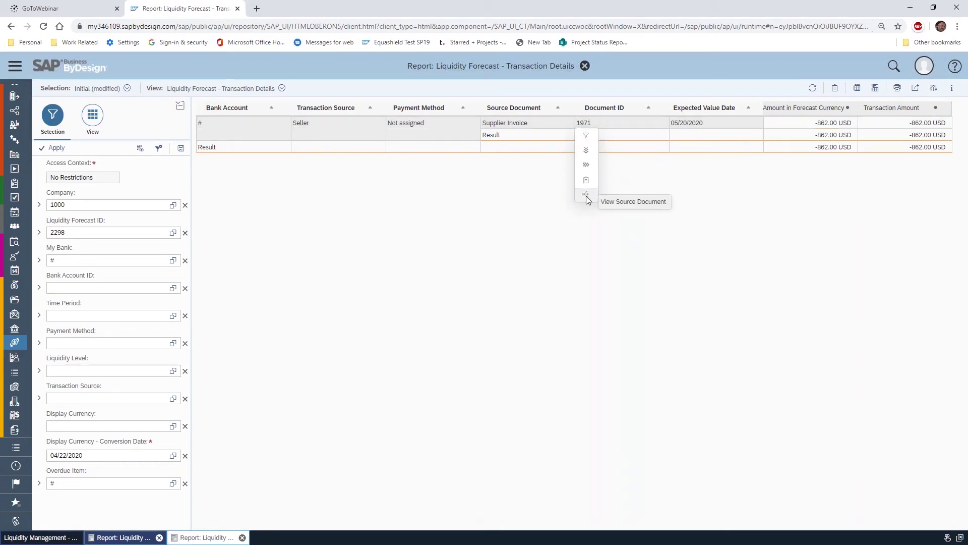
pyautogui.click(628, 201)
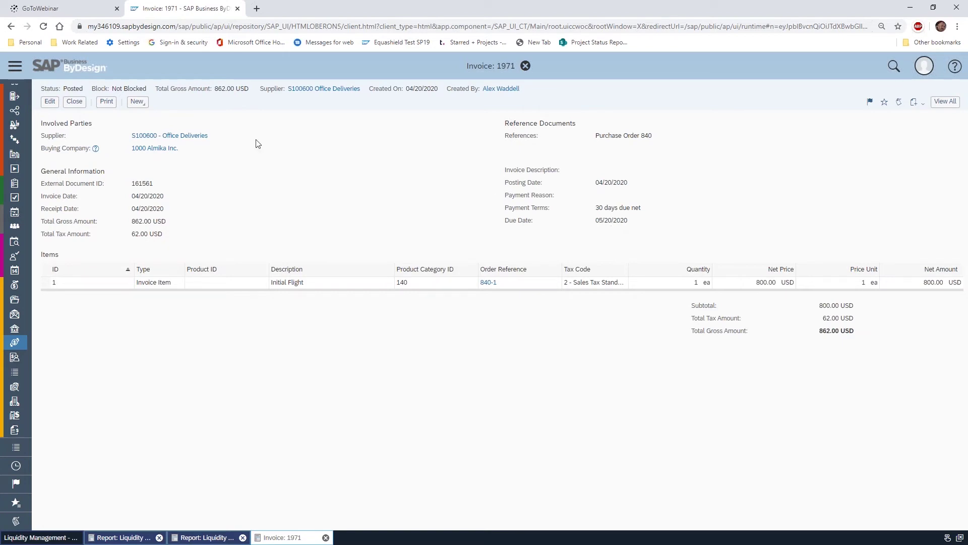
pyautogui.click(74, 101)
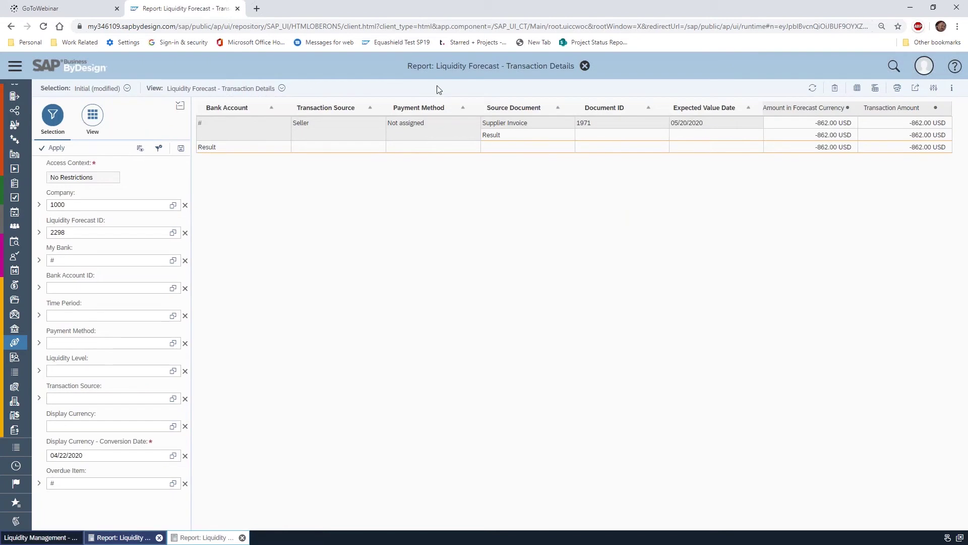
pyautogui.click(585, 66)
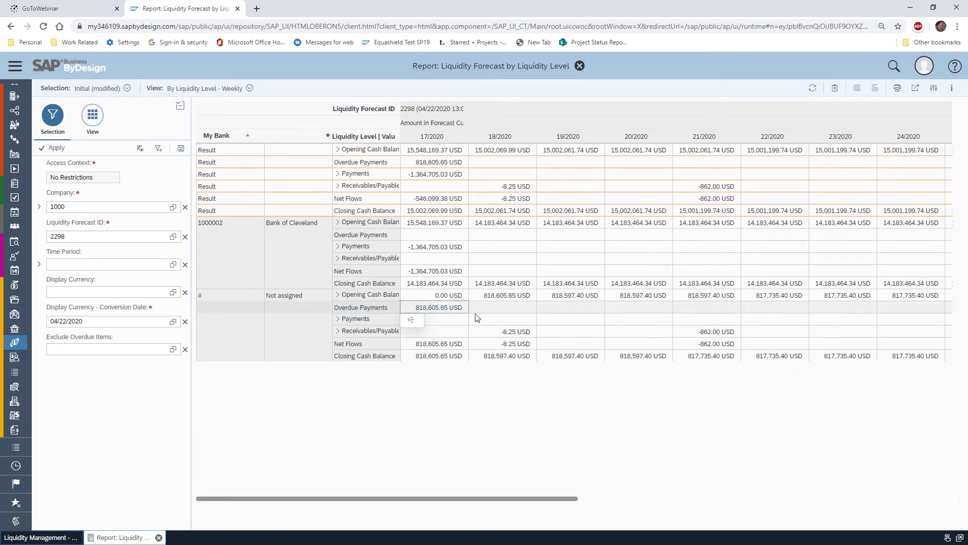
# Step: Open the transaction details behind the unassigned bank's Overdue Payments amount for week 17/2020 and examine the listed documents by transaction source
pyautogui.click(414, 320)
pyautogui.click(455, 329)
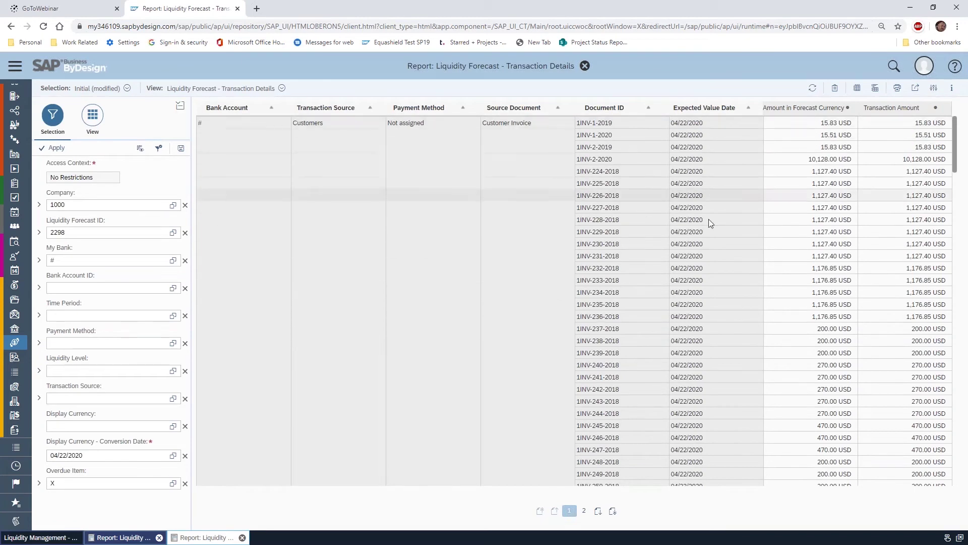
pyautogui.scroll(-1, 706, 360)
pyautogui.scroll(-10, 706, 358)
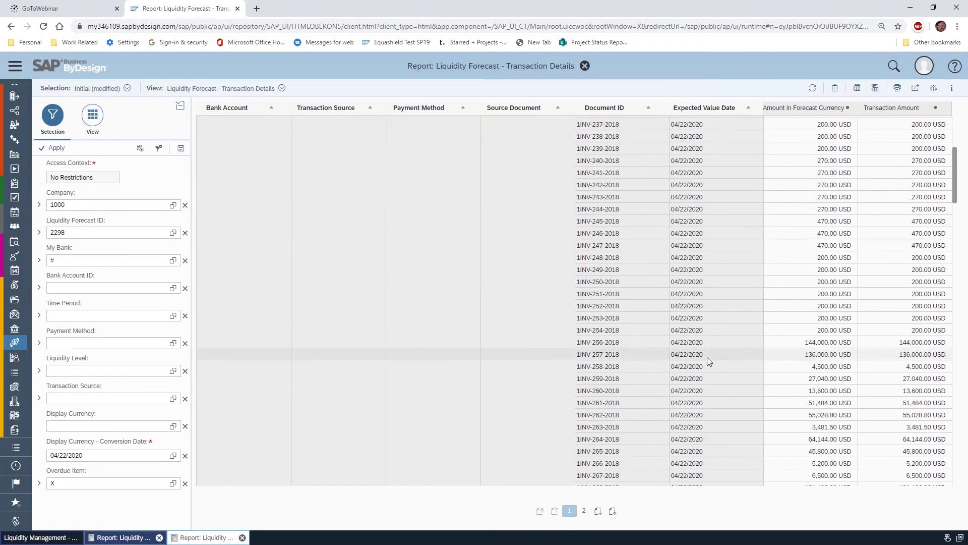
pyautogui.scroll(3, 716, 290)
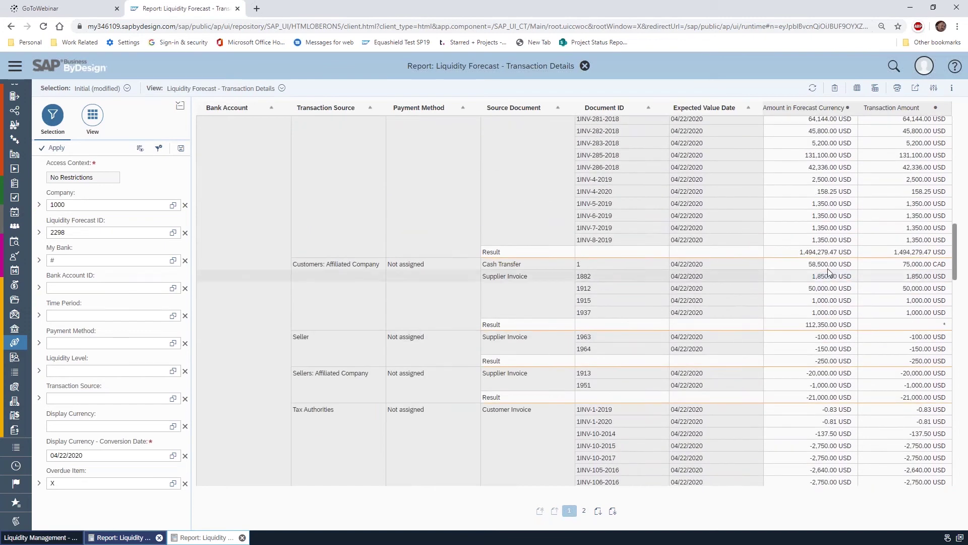
pyautogui.scroll(-10, 752, 293)
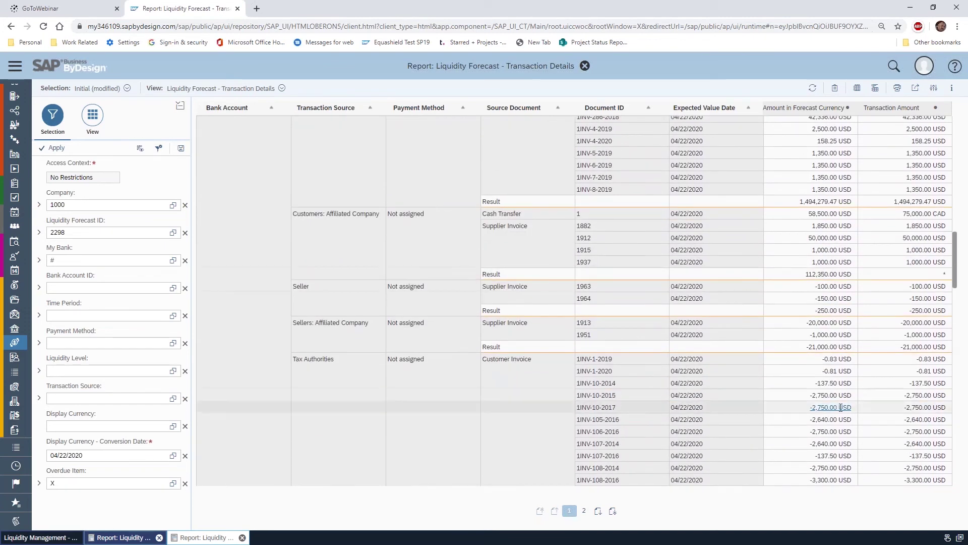
pyautogui.scroll(-8, 824, 296)
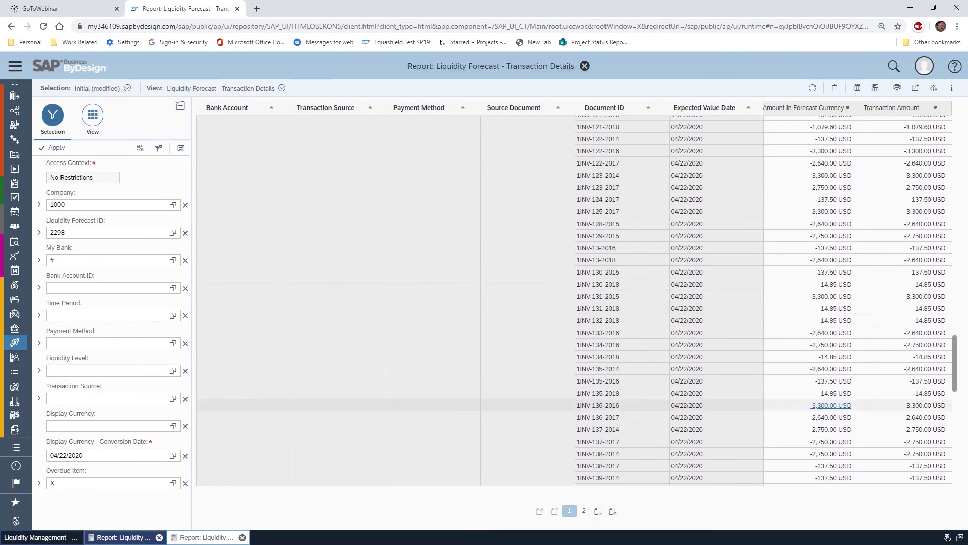
# Step: View the source document of customer invoice 1INV-244-2018 to check its due date, then close the invoice and the transaction details report
pyautogui.scroll(10, 837, 282)
pyautogui.scroll(5, 840, 279)
pyautogui.moveTo(607, 260)
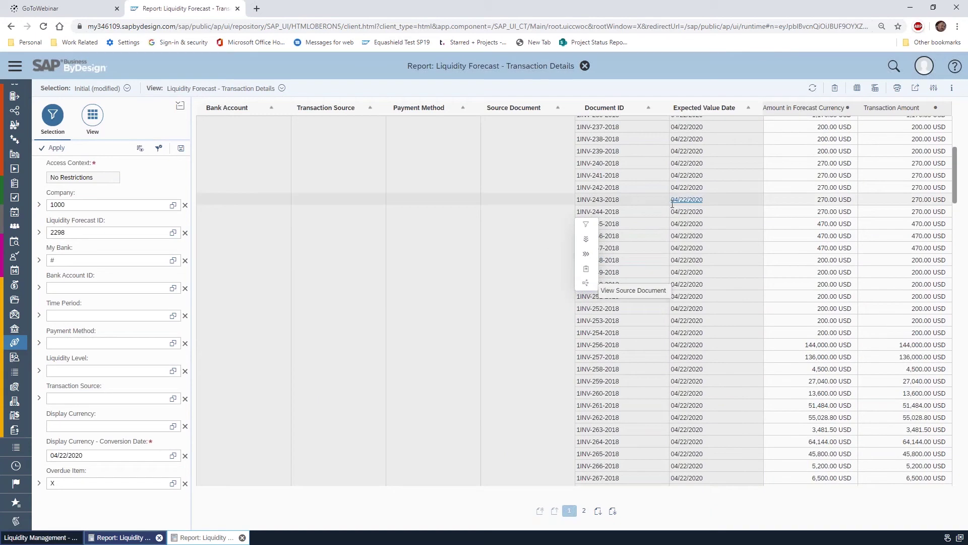
pyautogui.click(585, 282)
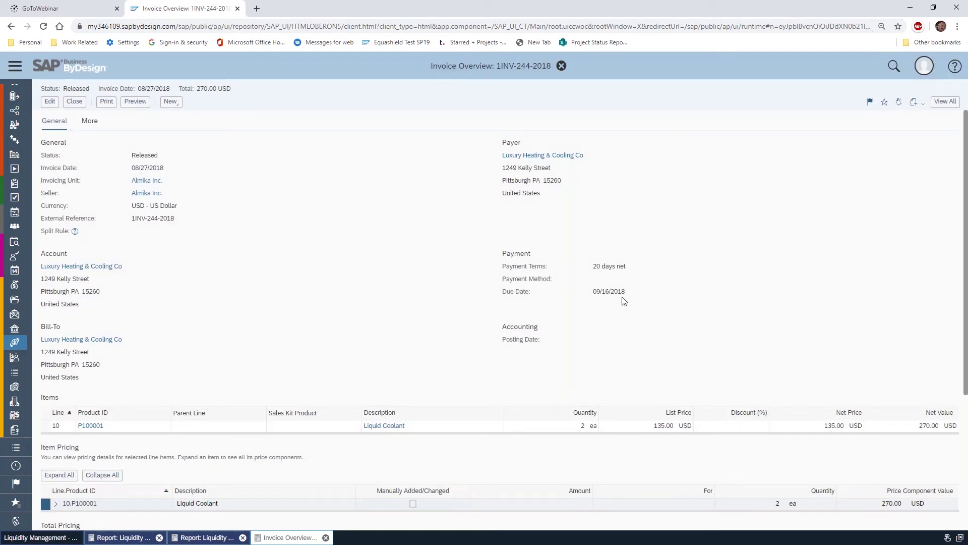
pyautogui.click(74, 103)
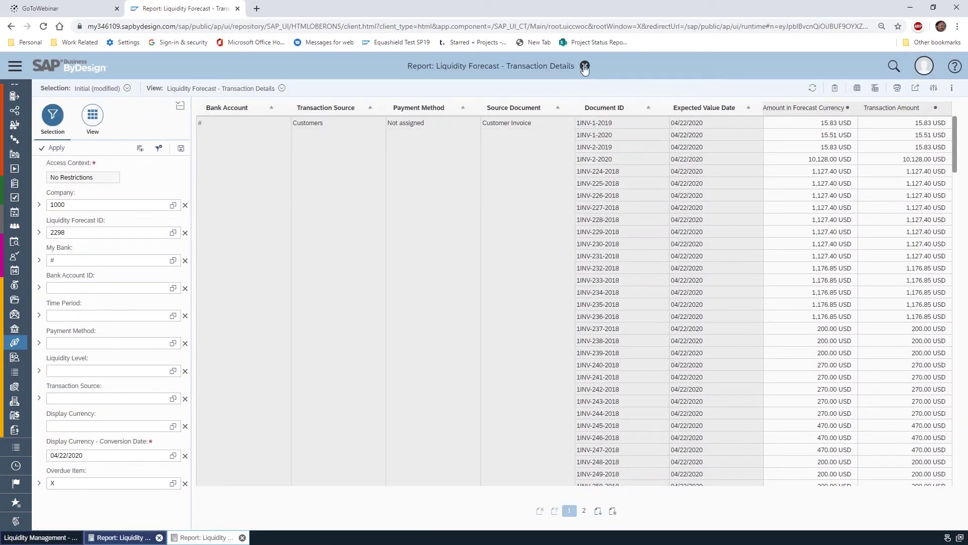
pyautogui.click(584, 67)
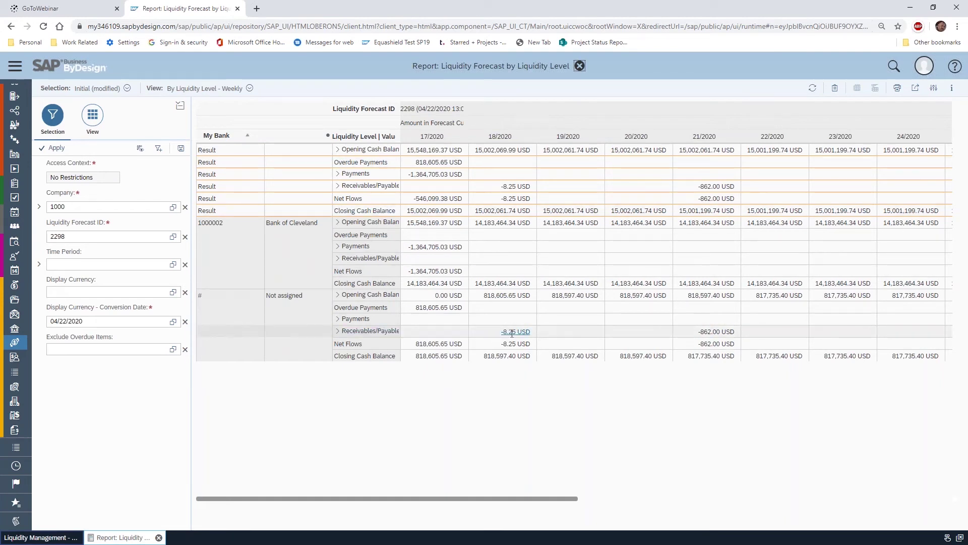
# Step: Expand the unassigned bank's Receivables/Payables in the weekly view, then switch the report to the monthly and finally the daily view
pyautogui.click(343, 331)
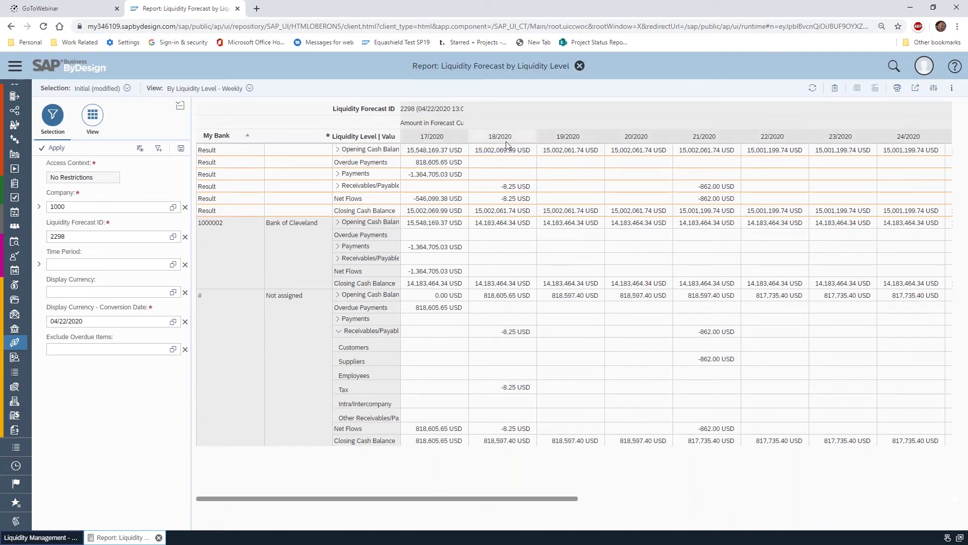
pyautogui.click(250, 89)
pyautogui.click(259, 164)
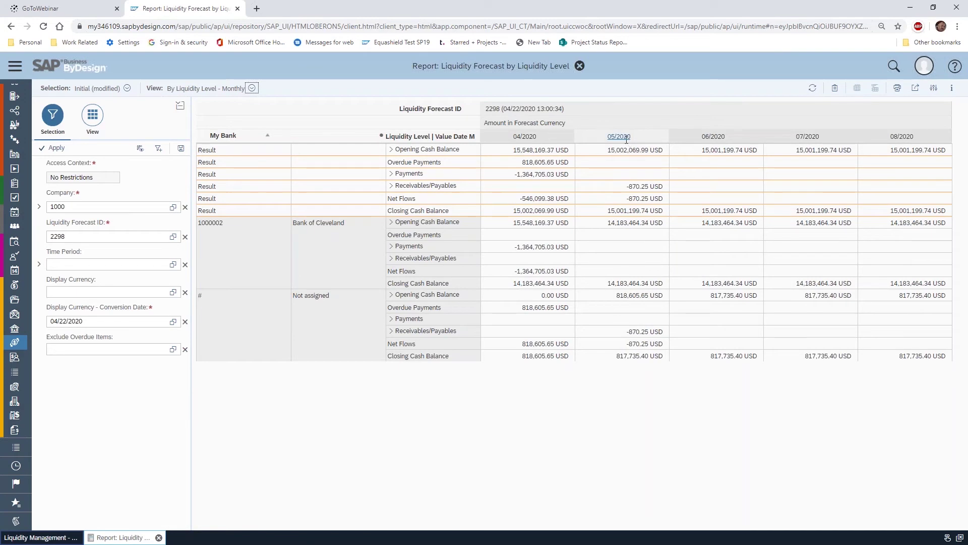
pyautogui.click(252, 89)
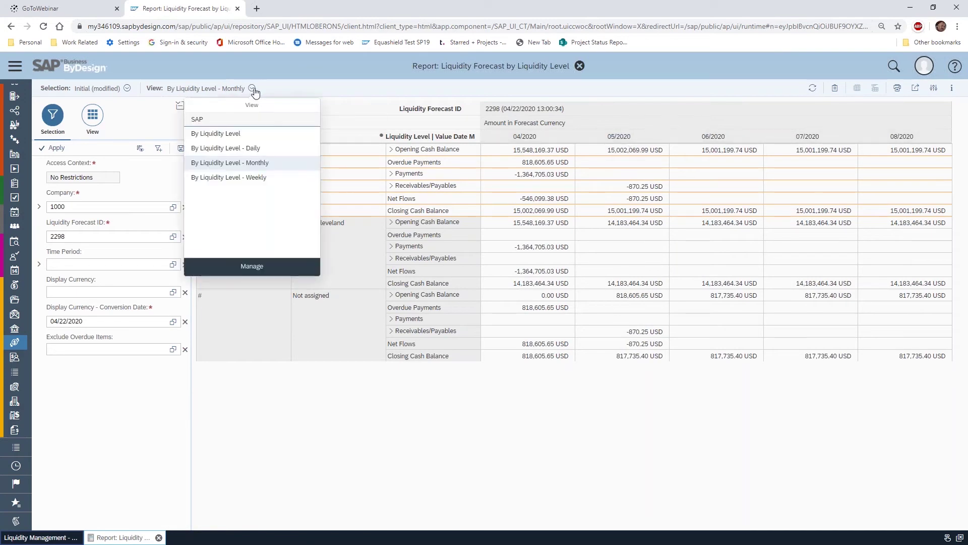
pyautogui.click(250, 148)
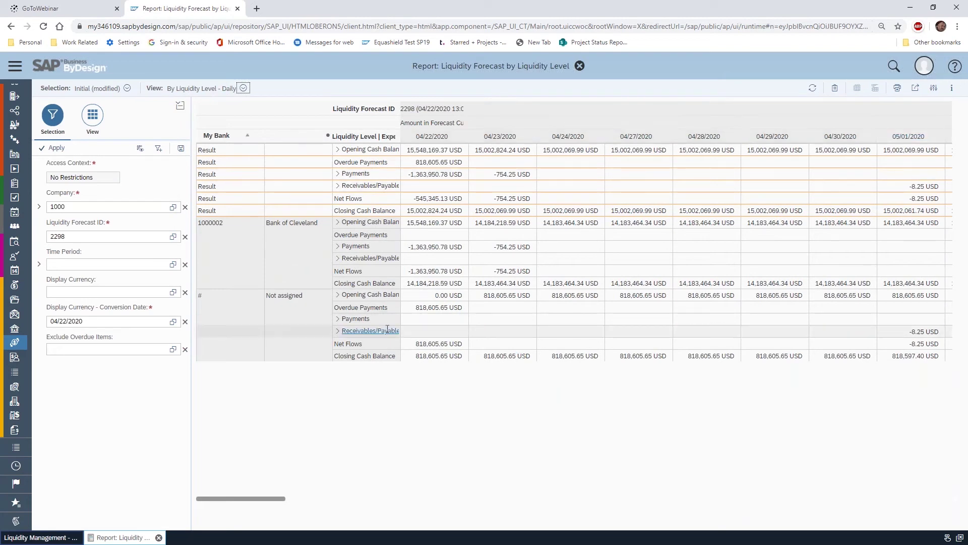
# Step: Expand the unassigned bank's Receivables/Payables in the daily view and open the transaction details behind the Tax amount for 05/01/2020
pyautogui.click(338, 331)
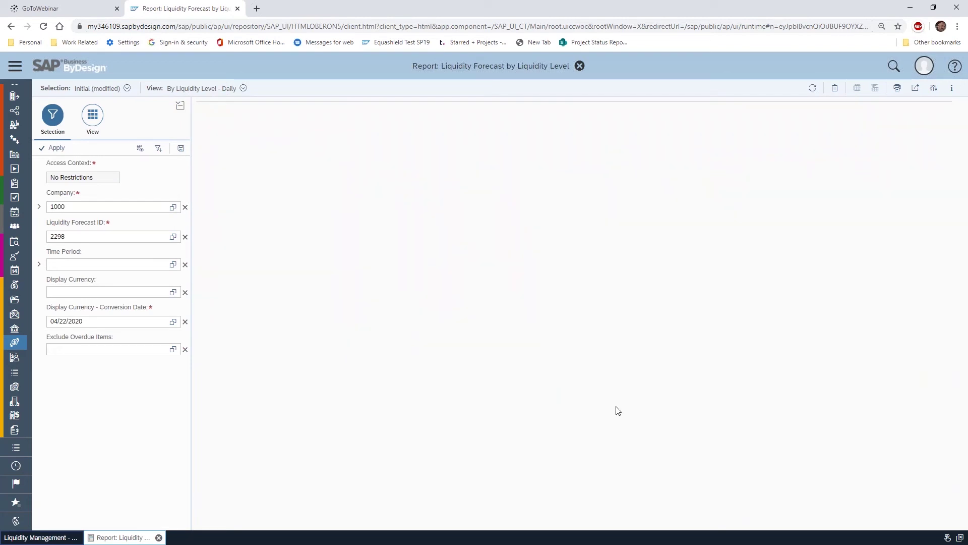
pyautogui.click(924, 386)
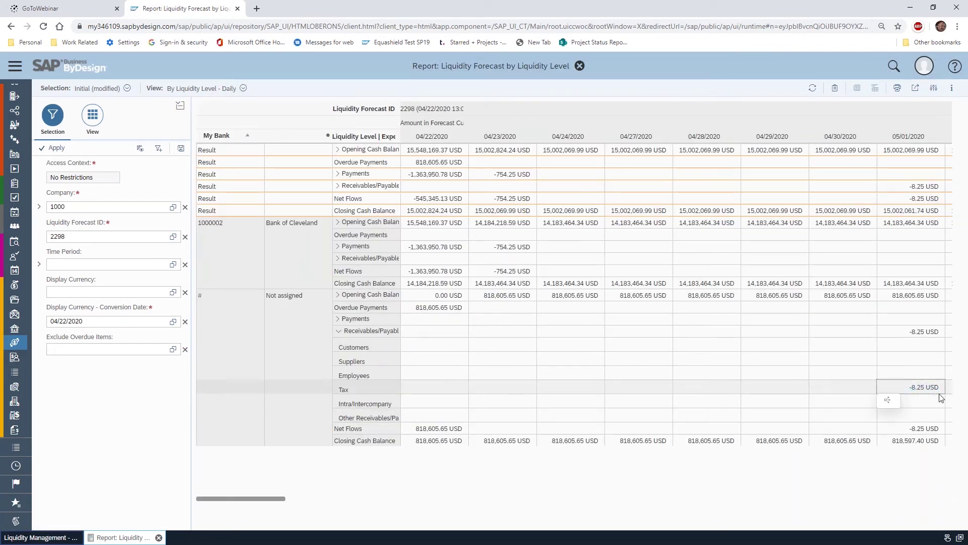
pyautogui.click(802, 405)
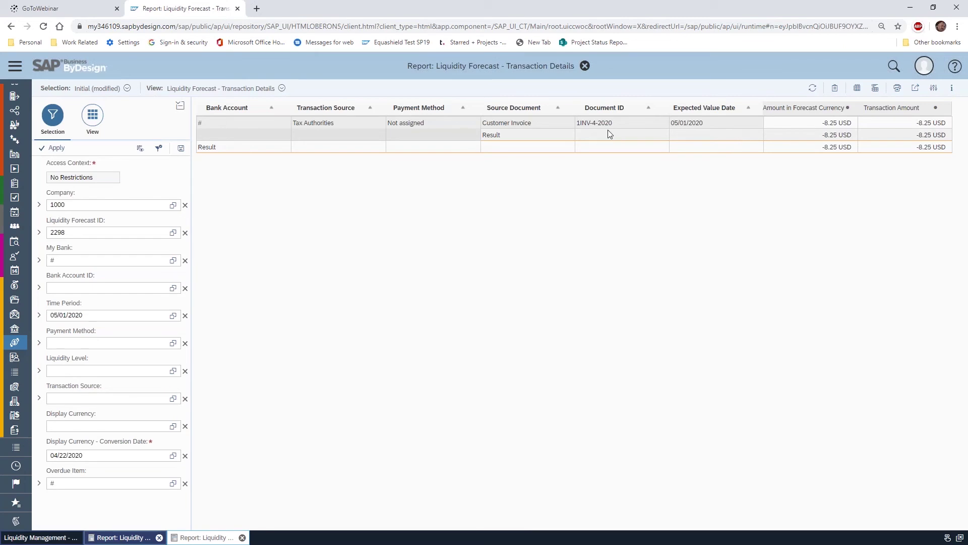
# Step: View source document 1INV-4-2020 and check its state sales tax, then close the invoice and the open reports
pyautogui.click(603, 124)
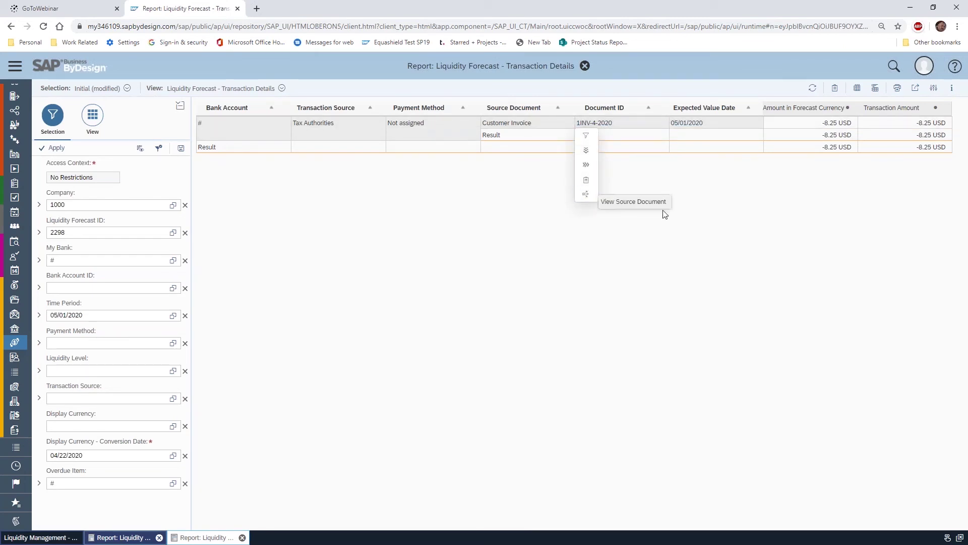
pyautogui.click(620, 206)
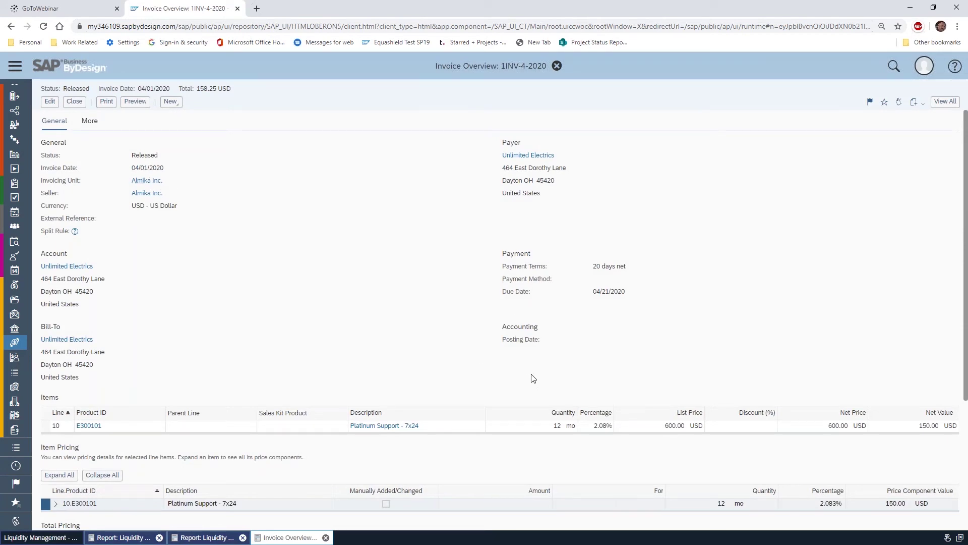
pyautogui.scroll(-4, 847, 416)
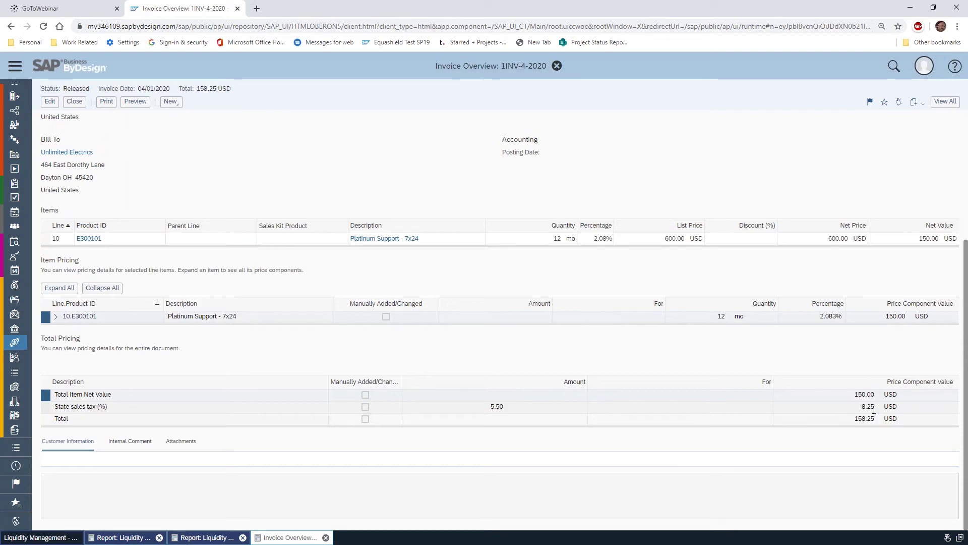
pyautogui.click(558, 69)
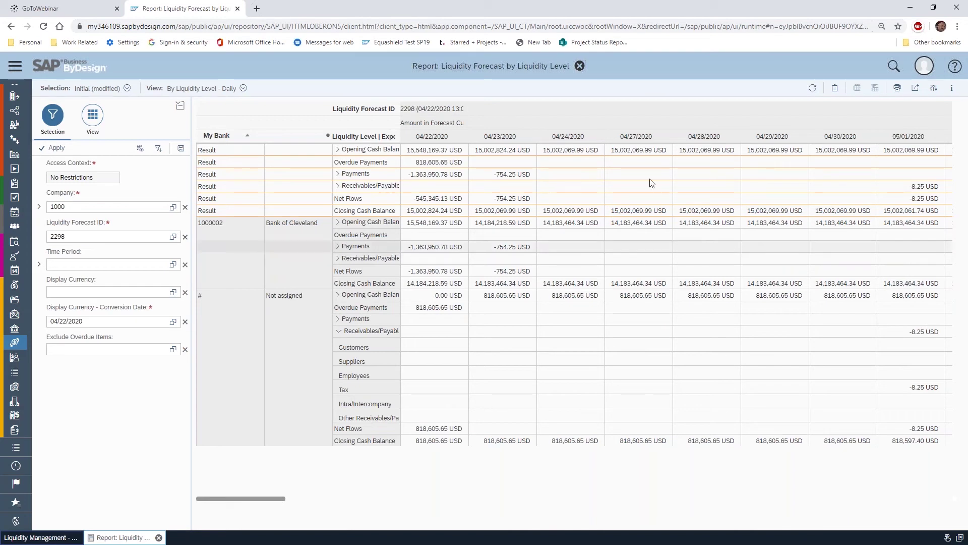
pyautogui.click(581, 71)
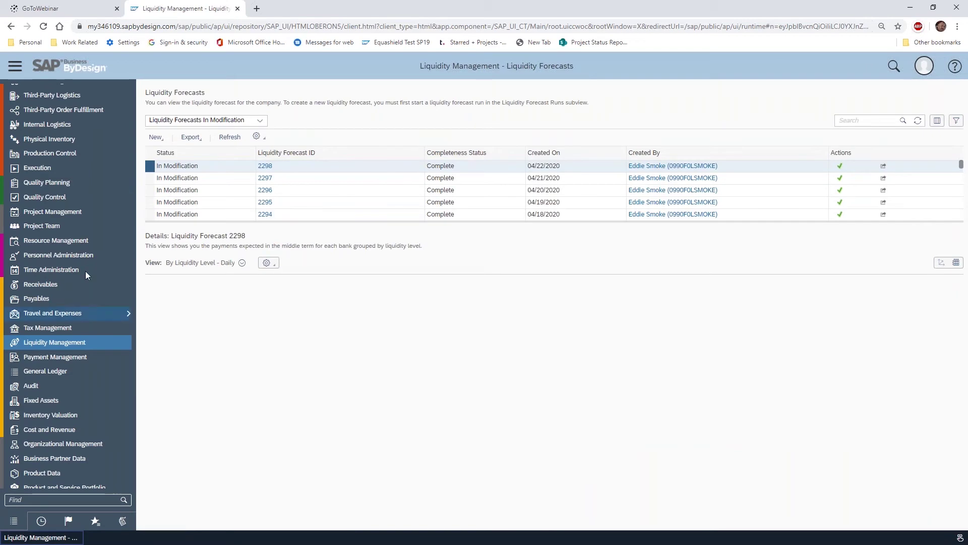
# Step: Open manual invoice request 311 for Heat Transfer Specialists from today's customer invoice requests, check its due date and release it
pyautogui.scroll(8, 103, 277)
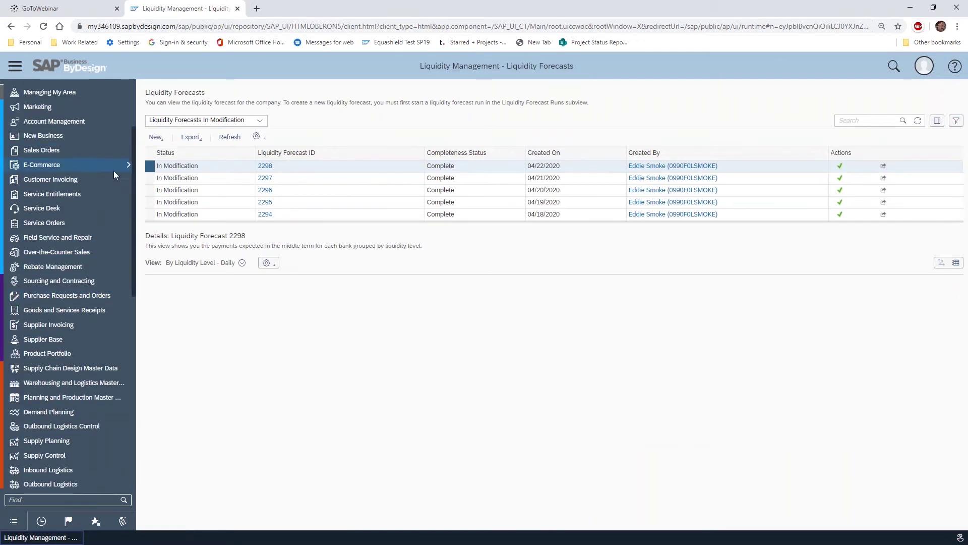
pyautogui.scroll(1, 64, 253)
pyautogui.moveTo(76, 231)
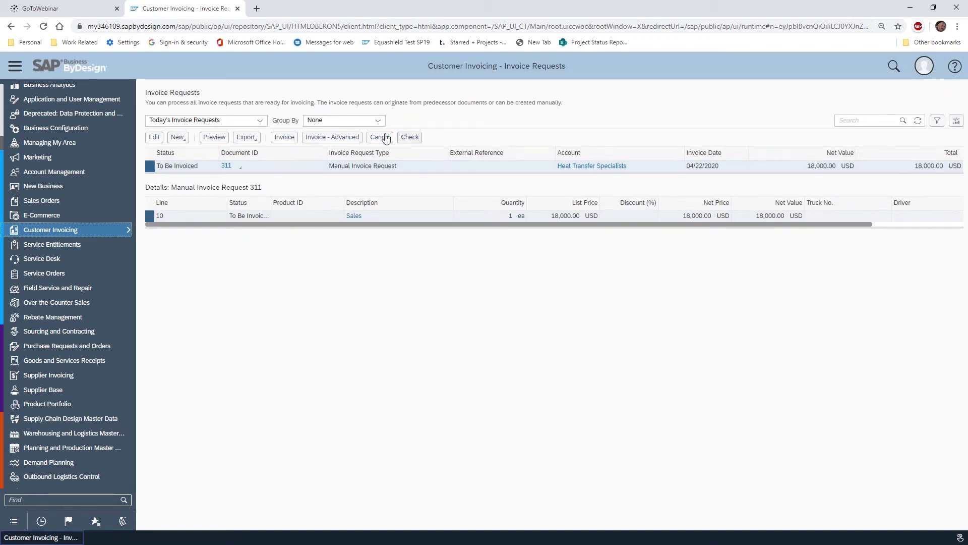
pyautogui.click(155, 138)
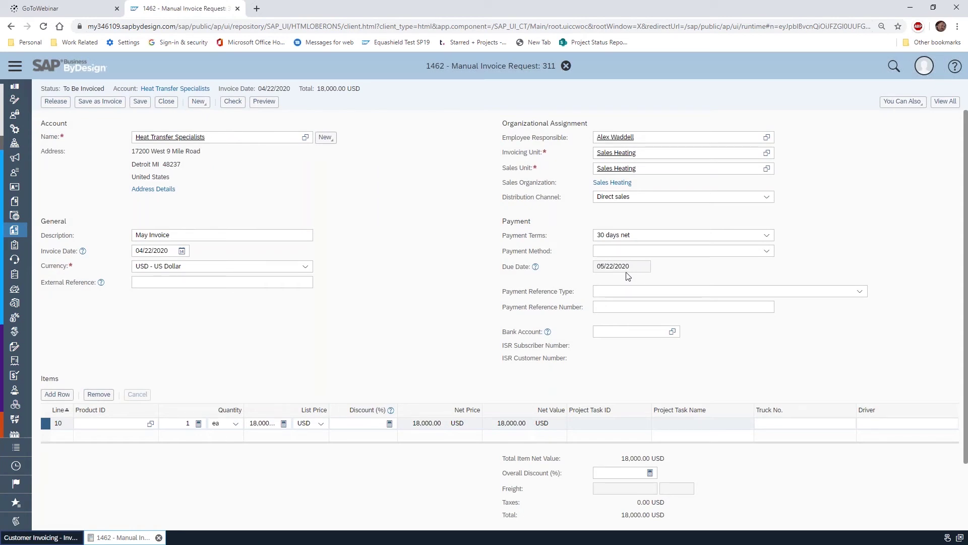
pyautogui.click(56, 101)
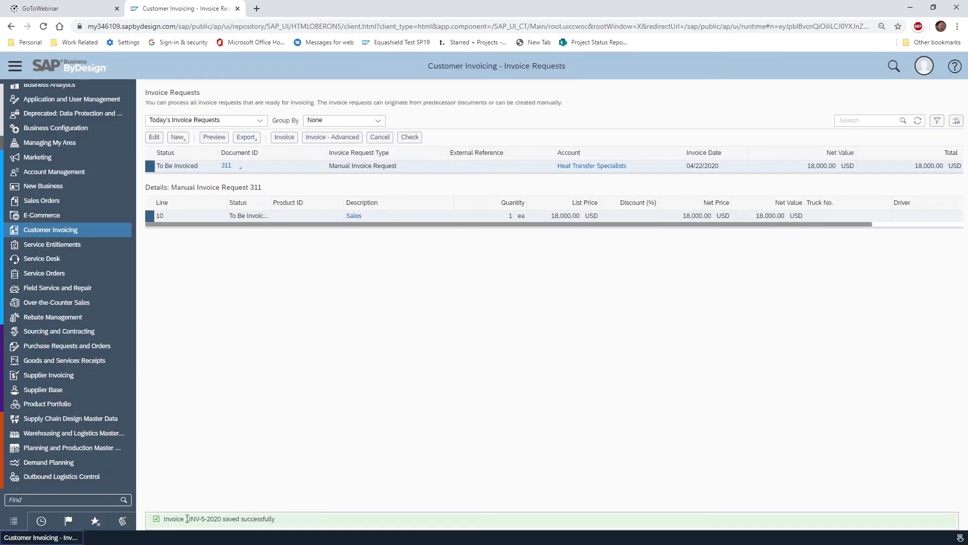
# Step: Open the General Ledger journal entries and check today's posting for customer invoice 1INV-5-2020
pyautogui.scroll(-10, 85, 231)
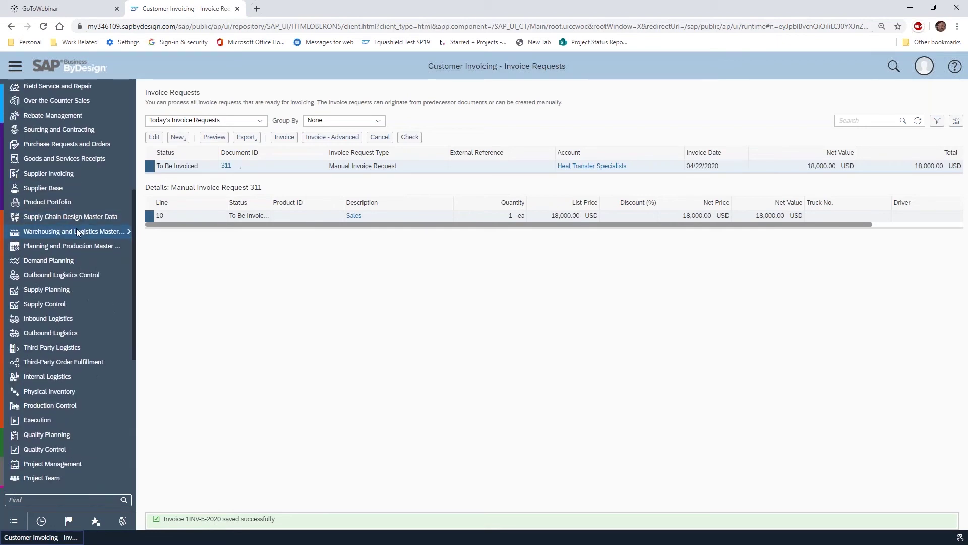
pyautogui.scroll(-2, 70, 221)
pyautogui.click(127, 322)
pyautogui.click(202, 430)
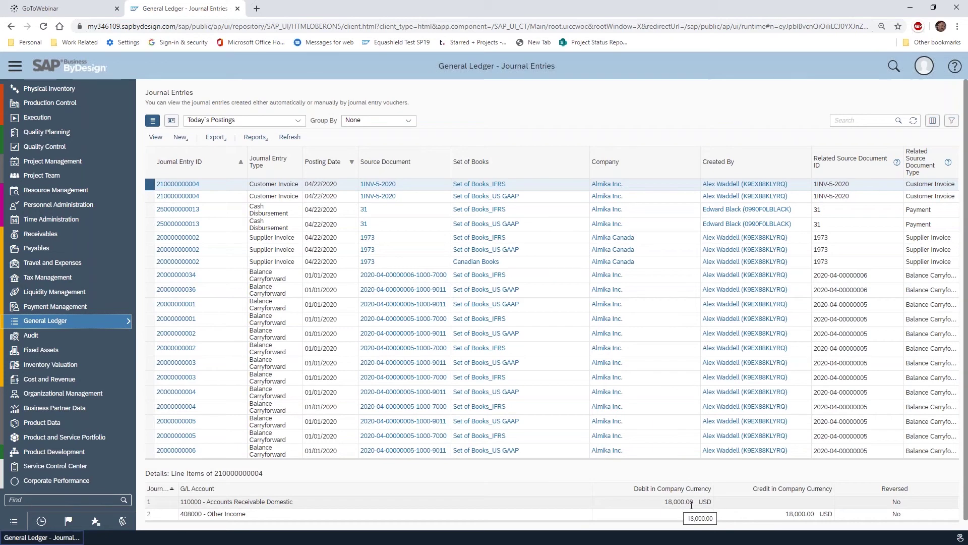
# Step: Return to the liquidity forecasts in Liquidity Management and select forecast 2298 from all liquidity forecasts
pyautogui.scroll(1, 101, 293)
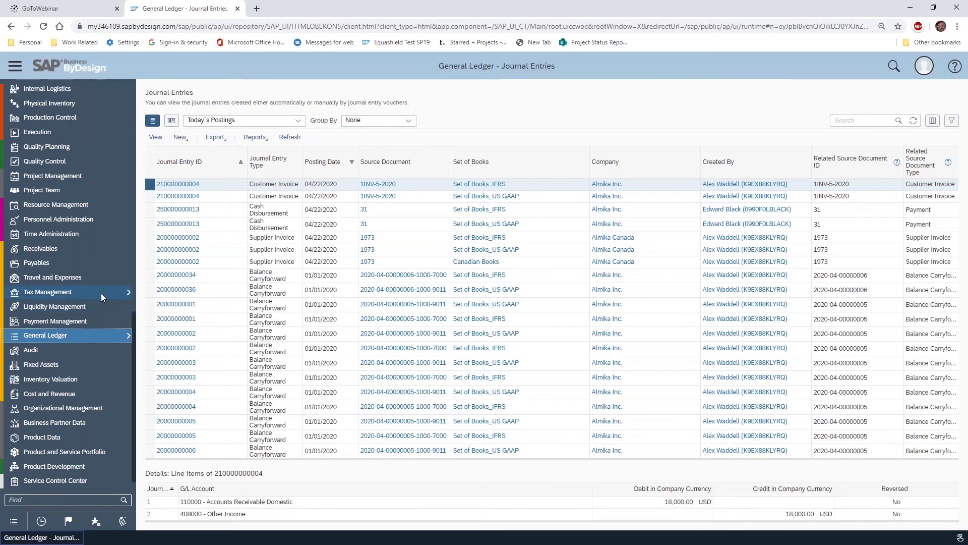
pyautogui.moveTo(93, 301)
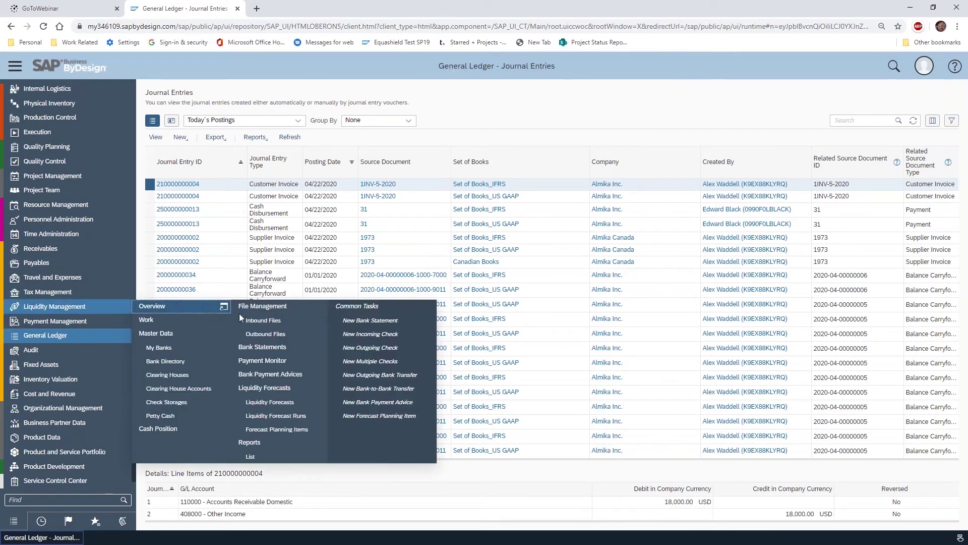
pyautogui.click(292, 400)
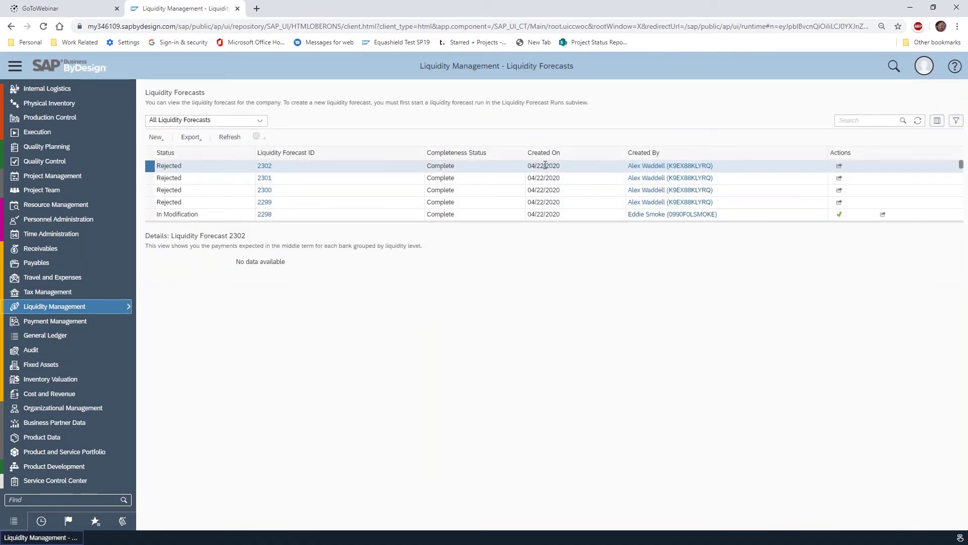
pyautogui.click(150, 215)
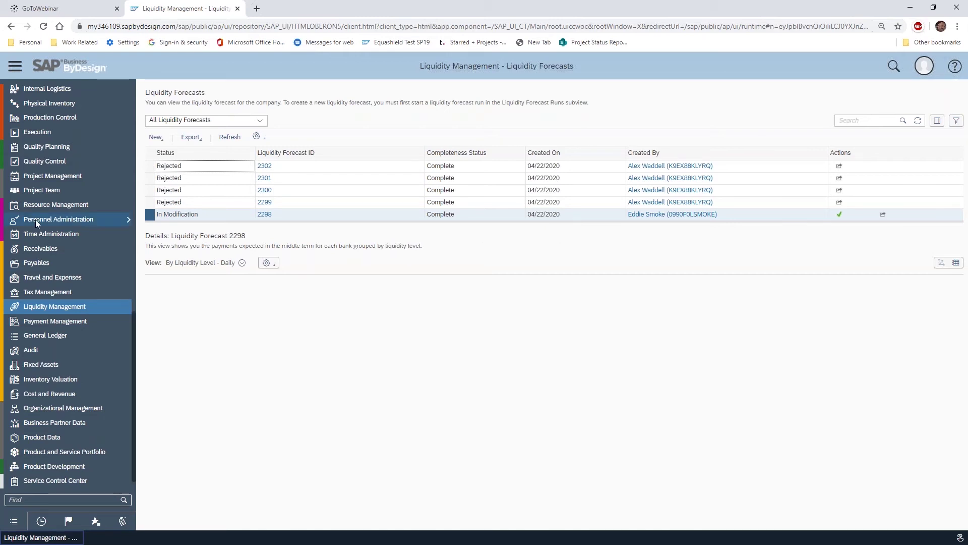
# Step: Create a liquidity forecast run in Liquidity Management with the description "Off Cycle Daily LF Run" and set it to active
pyautogui.moveTo(91, 308)
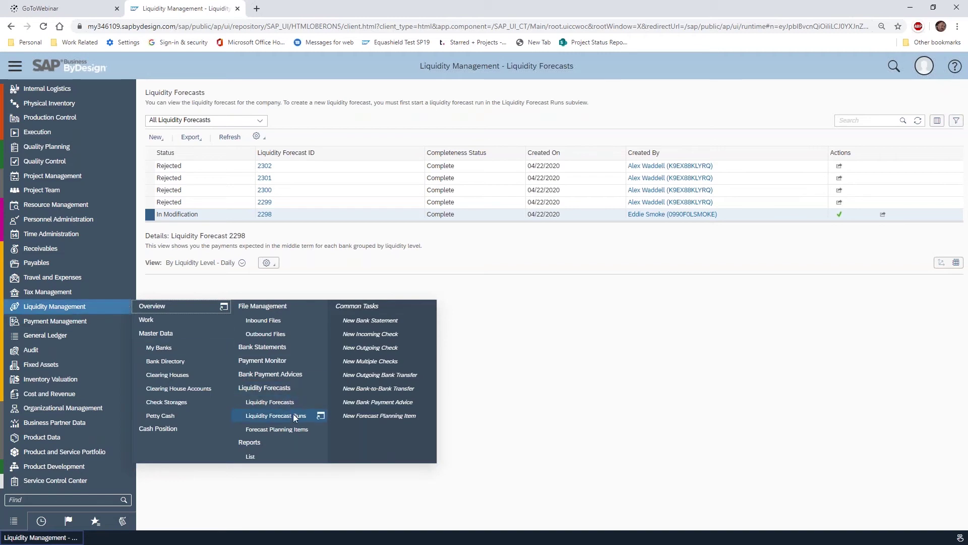
pyautogui.click(280, 416)
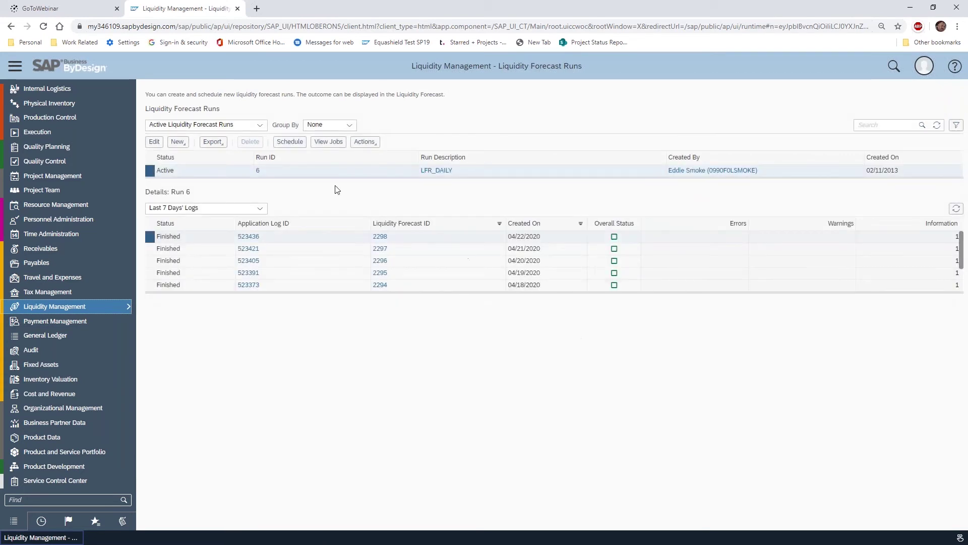
pyautogui.click(179, 142)
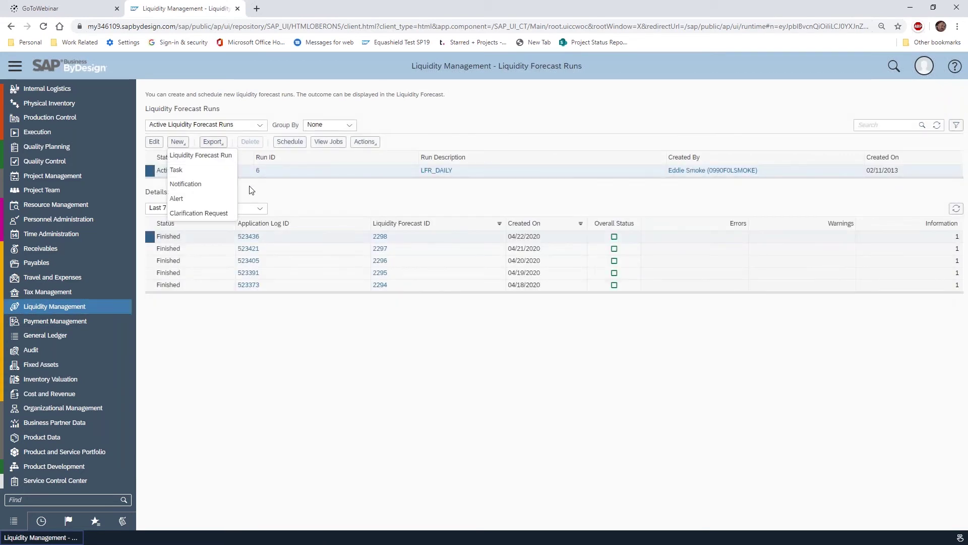
pyautogui.click(201, 156)
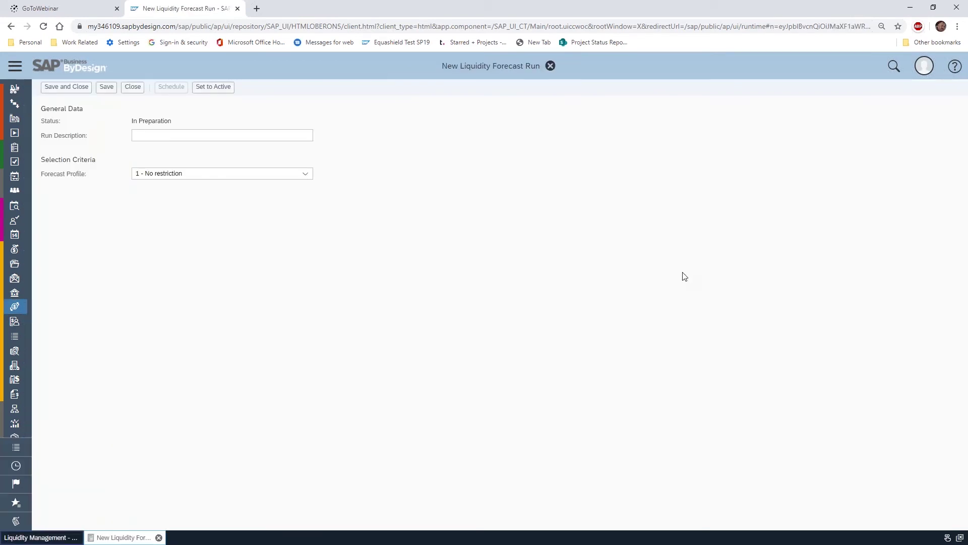
pyautogui.click(230, 138)
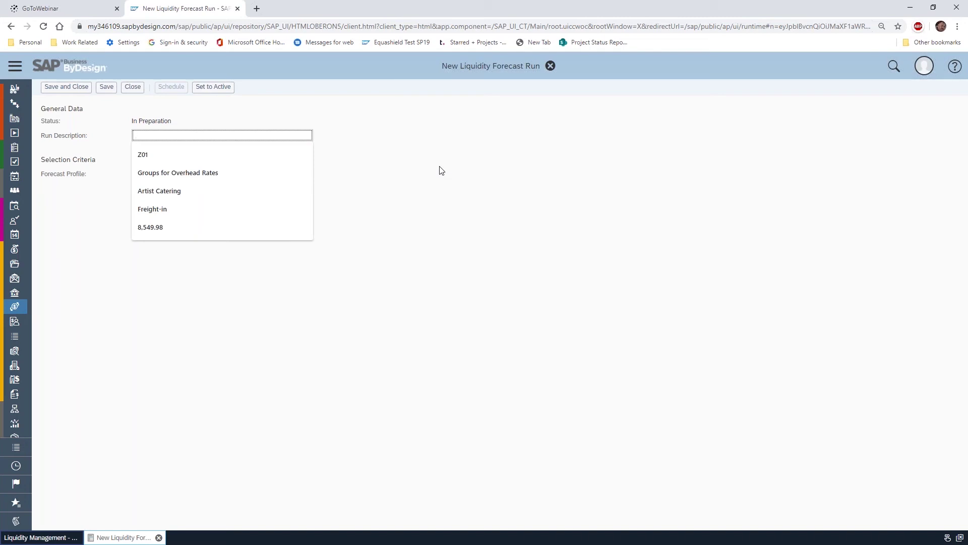
pyautogui.write('Off Cycle Daily LF Run')
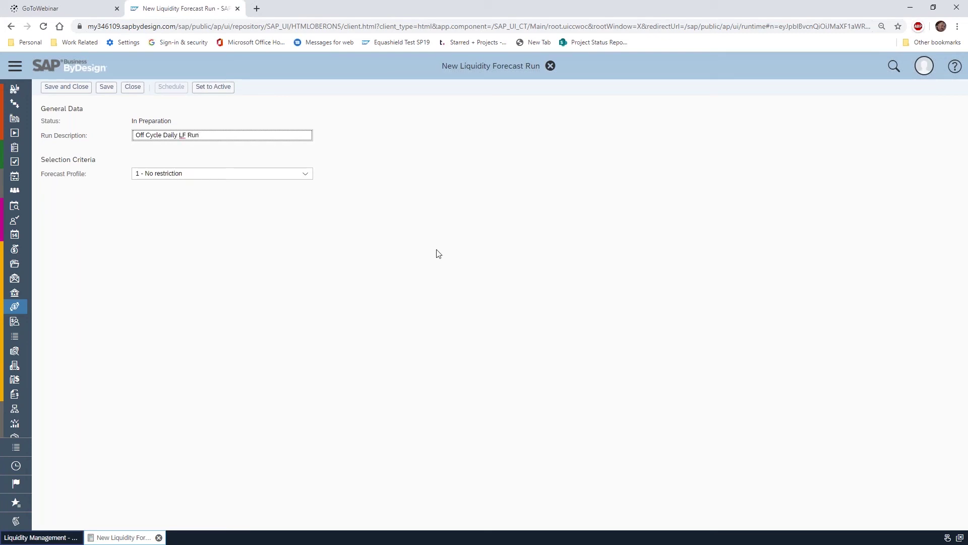
pyautogui.click(213, 90)
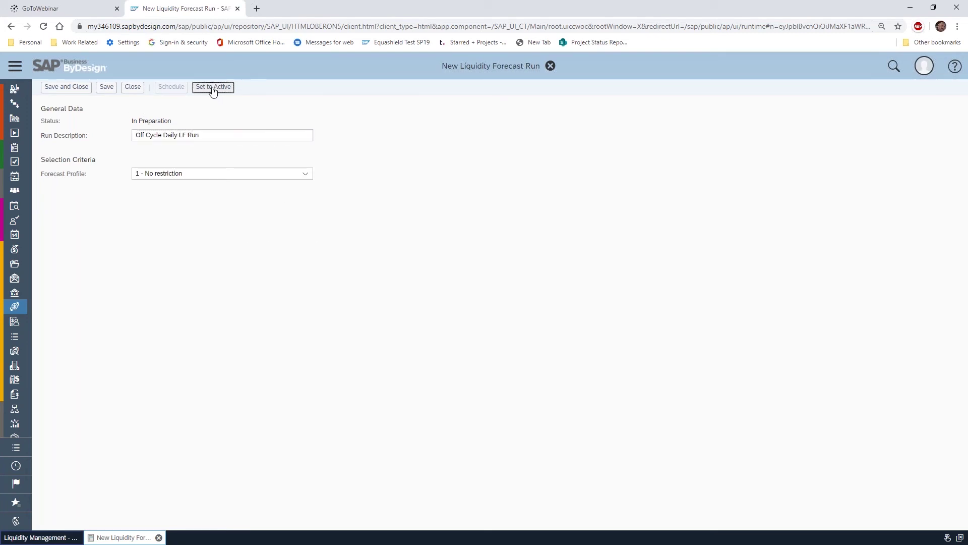
# Step: Check the run's forecast profile options, schedule the run to start immediately, then save and close it
pyautogui.click(305, 210)
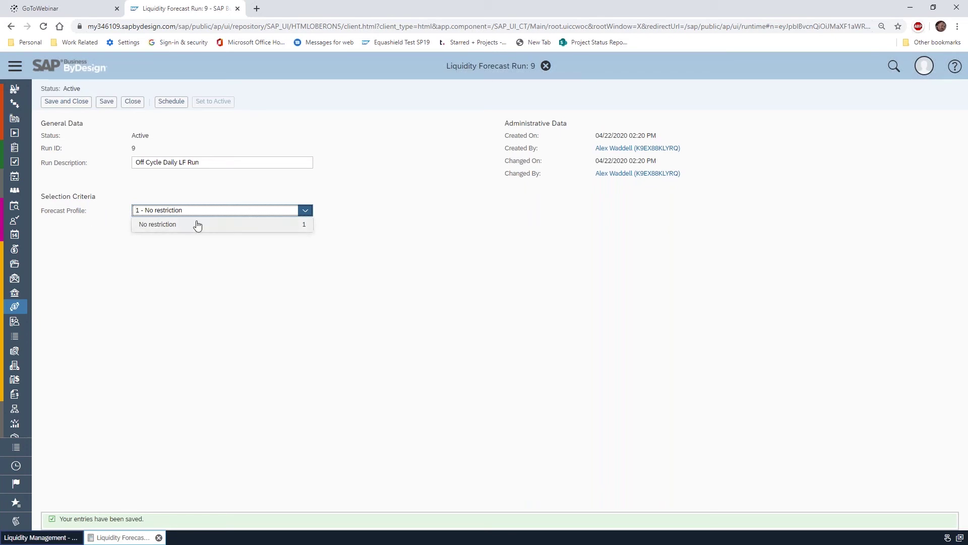
pyautogui.click(298, 184)
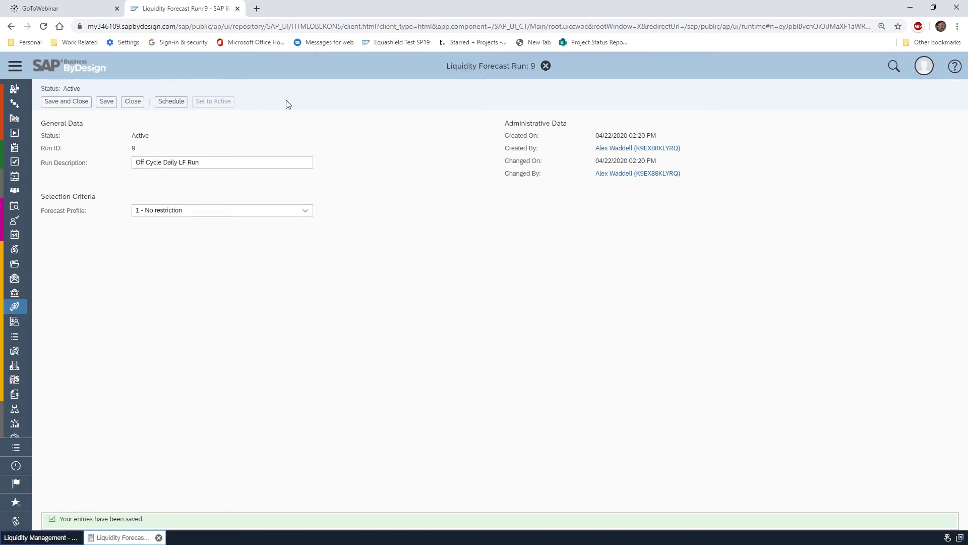
pyautogui.click(173, 103)
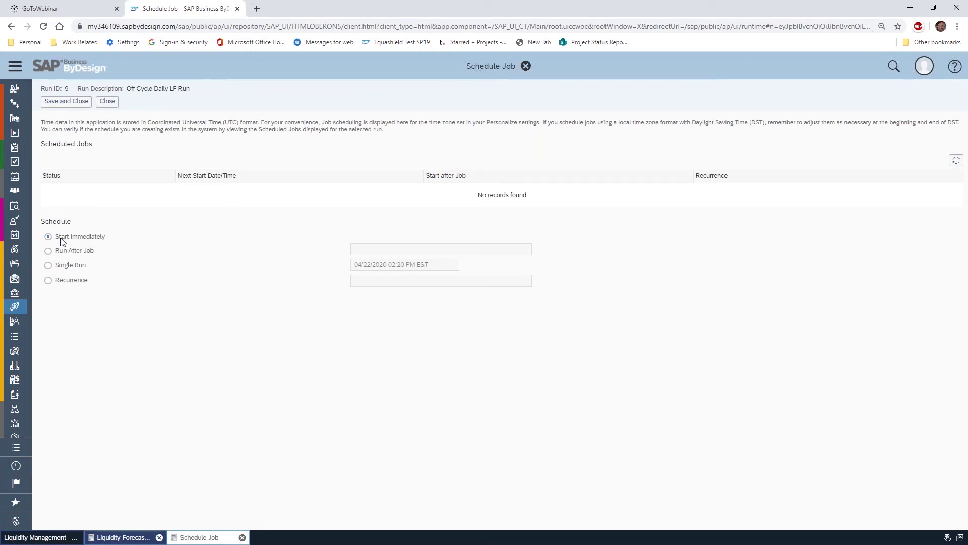
pyautogui.click(72, 102)
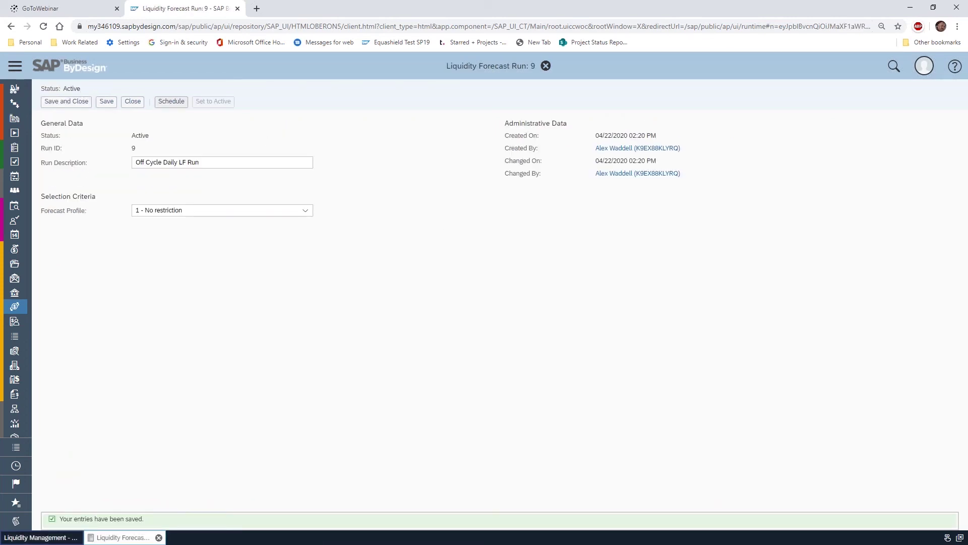
pyautogui.click(107, 102)
pyautogui.click(133, 102)
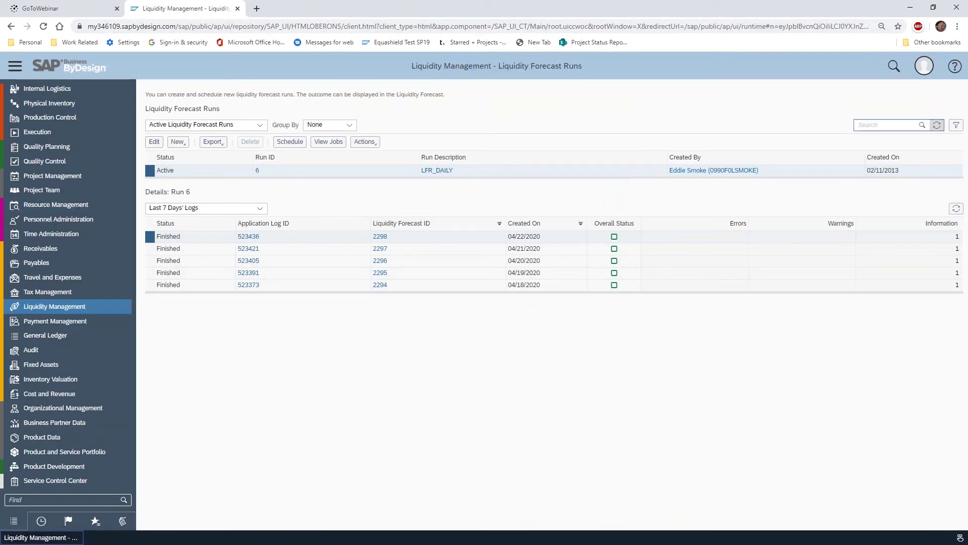
# Step: Refresh the active liquidity forecast runs and the last 7 days' logs of the Off Cycle Daily LF Run
pyautogui.click(938, 126)
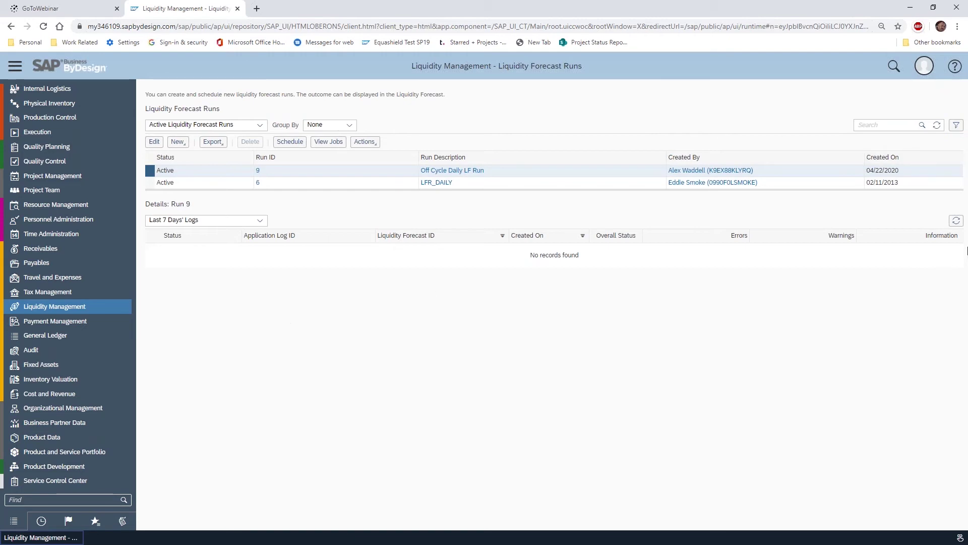
pyautogui.click(956, 220)
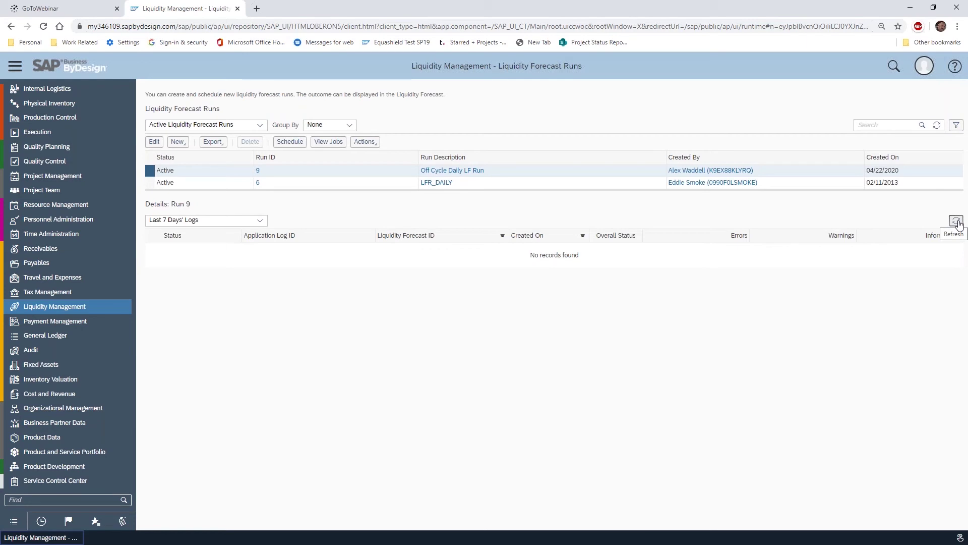
pyautogui.click(956, 221)
# Step: Select the LFR_DAILY run and examine its log entries and the available log period filters
pyautogui.click(150, 183)
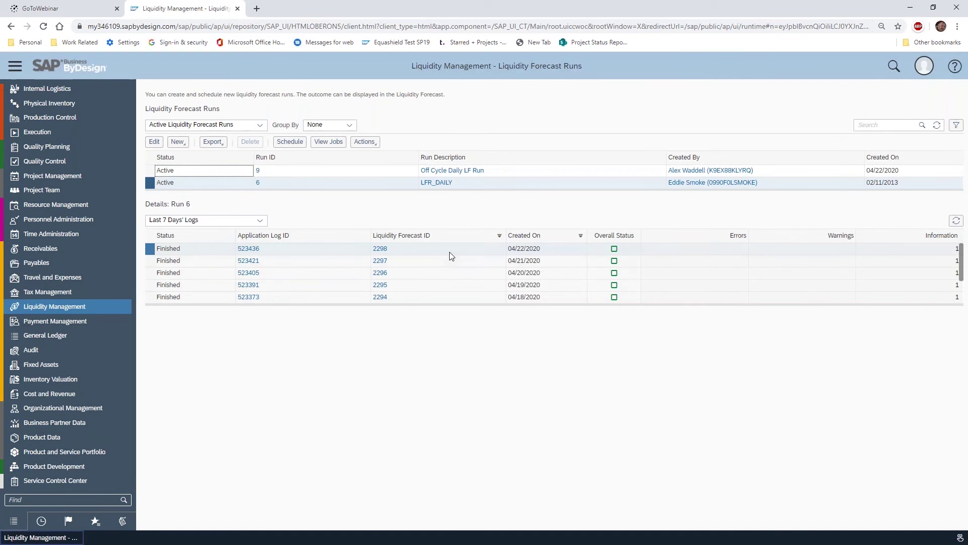
pyautogui.click(436, 263)
pyautogui.click(434, 272)
pyautogui.scroll(-2, 466, 275)
pyautogui.scroll(2, 468, 278)
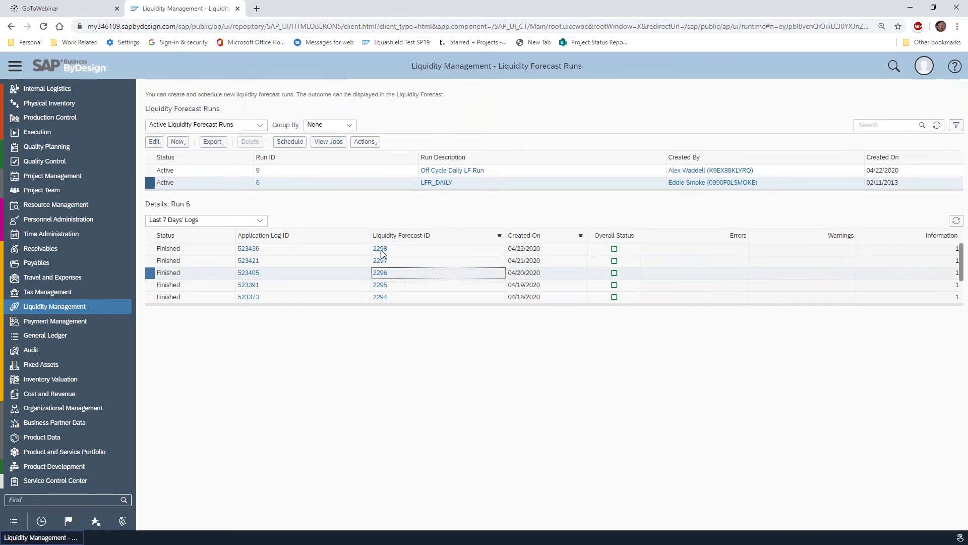
pyautogui.click(261, 221)
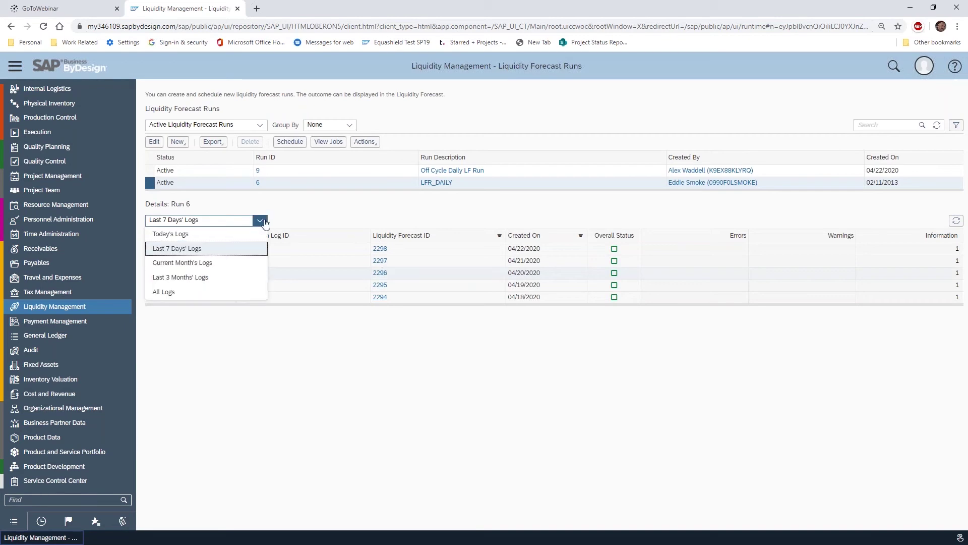
pyautogui.click(296, 217)
# Step: Select the Off Cycle Daily LF Run again and refresh its logs to check for a generated forecast
pyautogui.click(150, 170)
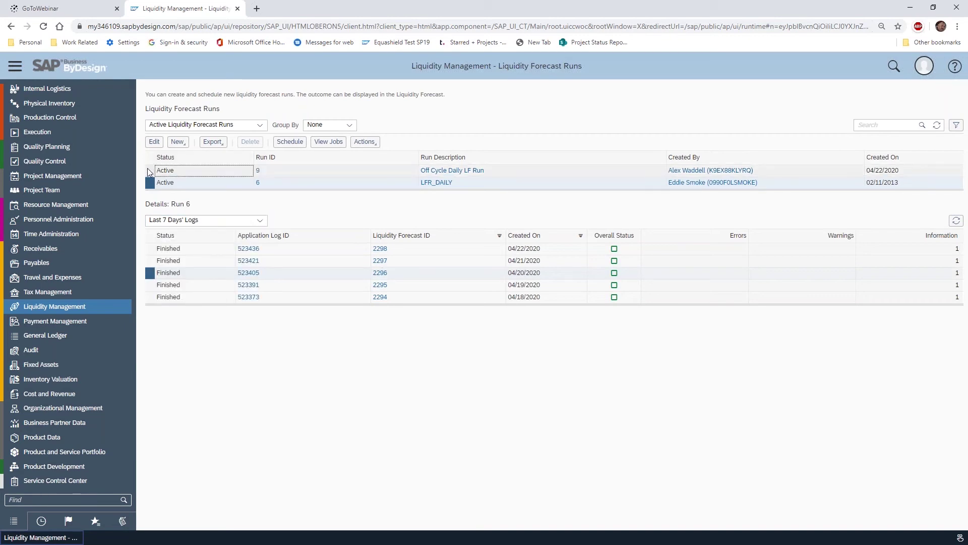
pyautogui.click(959, 222)
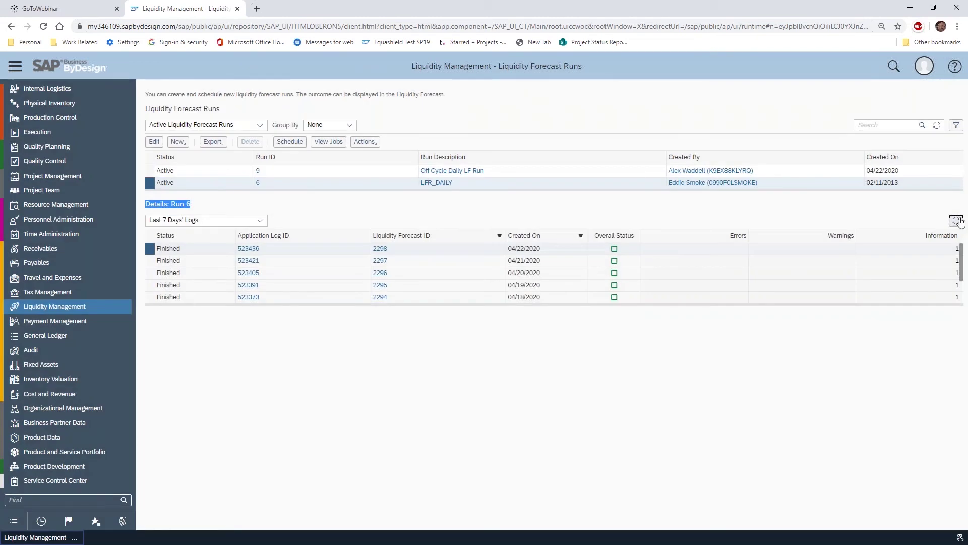
pyautogui.click(149, 170)
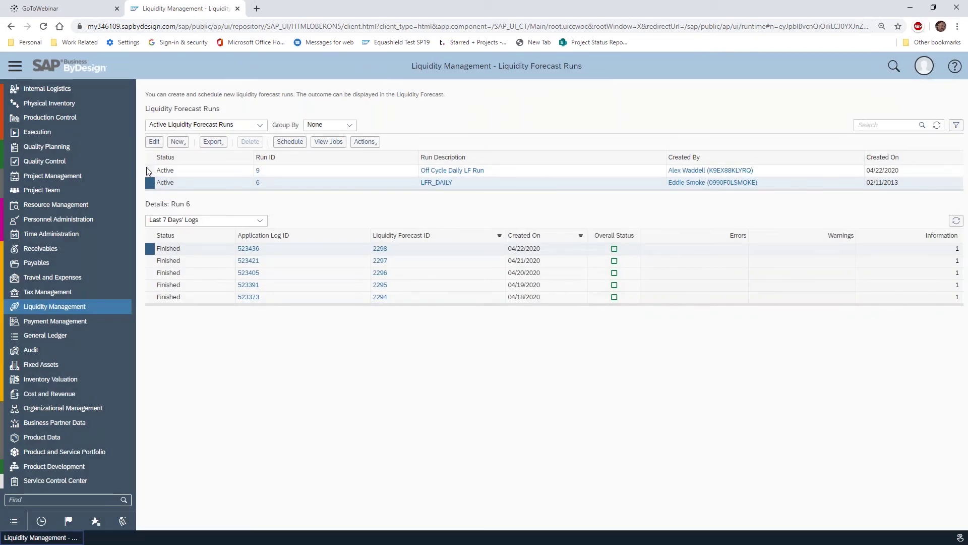
pyautogui.click(956, 221)
pyautogui.click(956, 222)
pyautogui.click(956, 222)
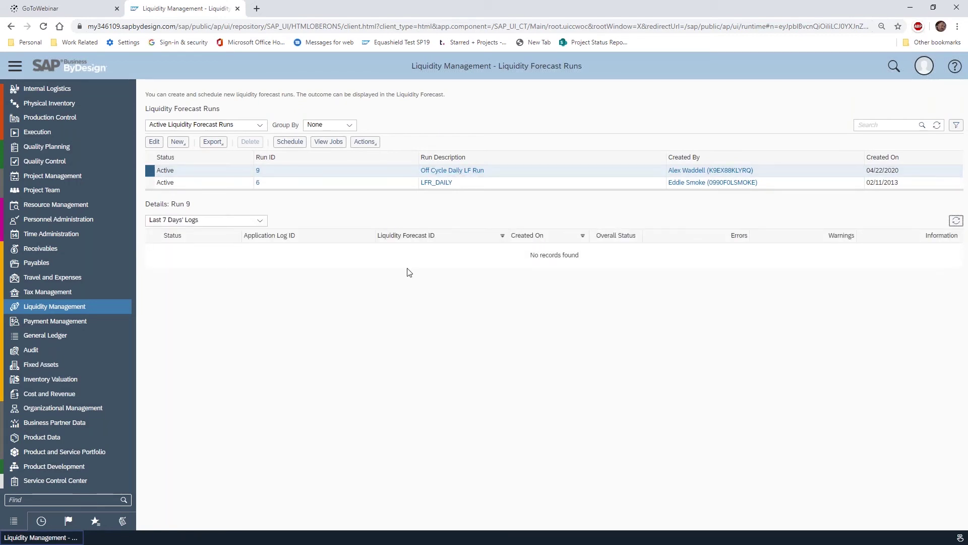
# Step: Open the activity list of the First Implementation project from the Business Configuration implementation projects
pyautogui.scroll(8, 103, 250)
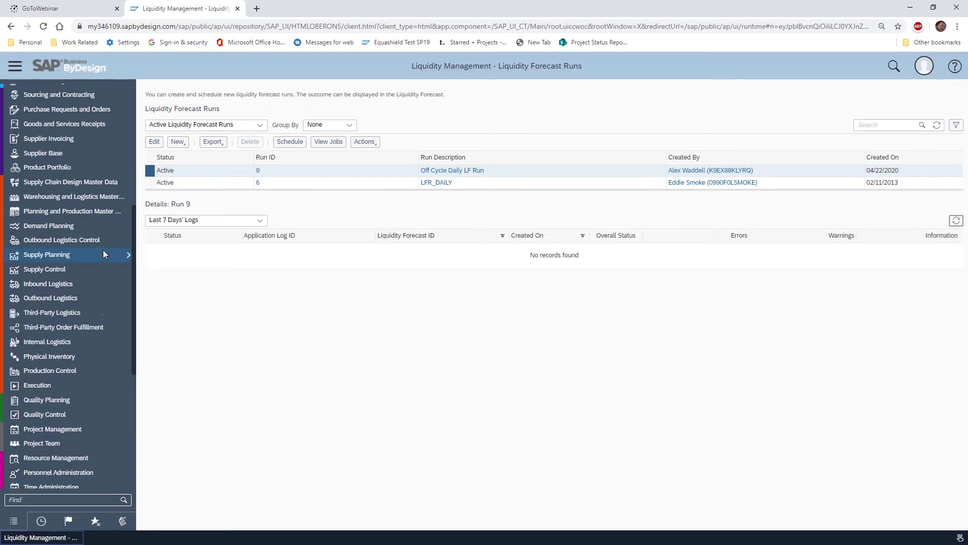
pyautogui.scroll(2, 104, 250)
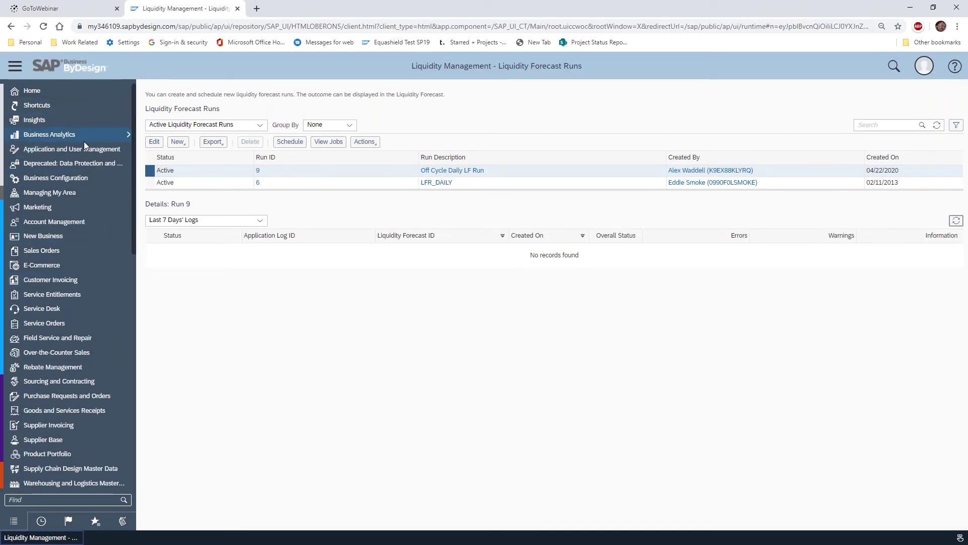
pyautogui.moveTo(94, 181)
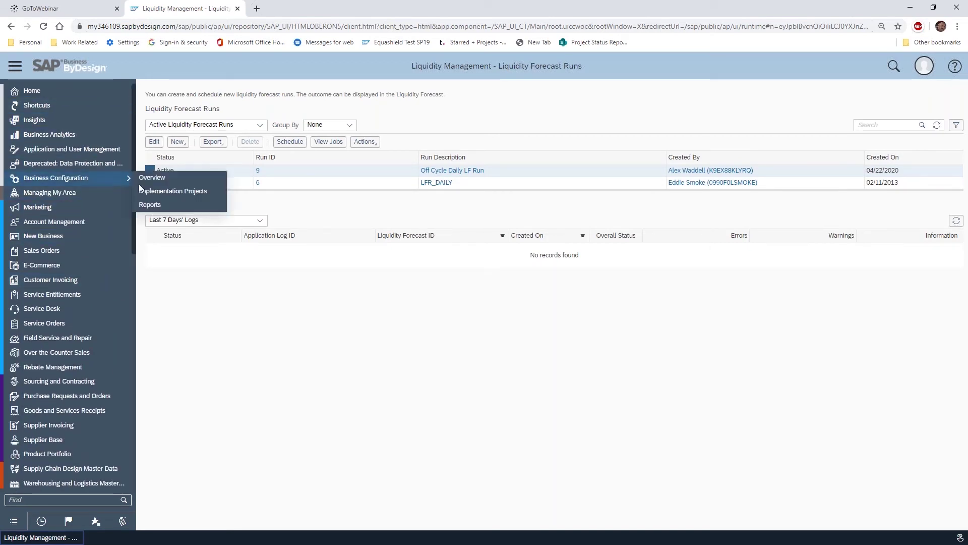
pyautogui.click(168, 191)
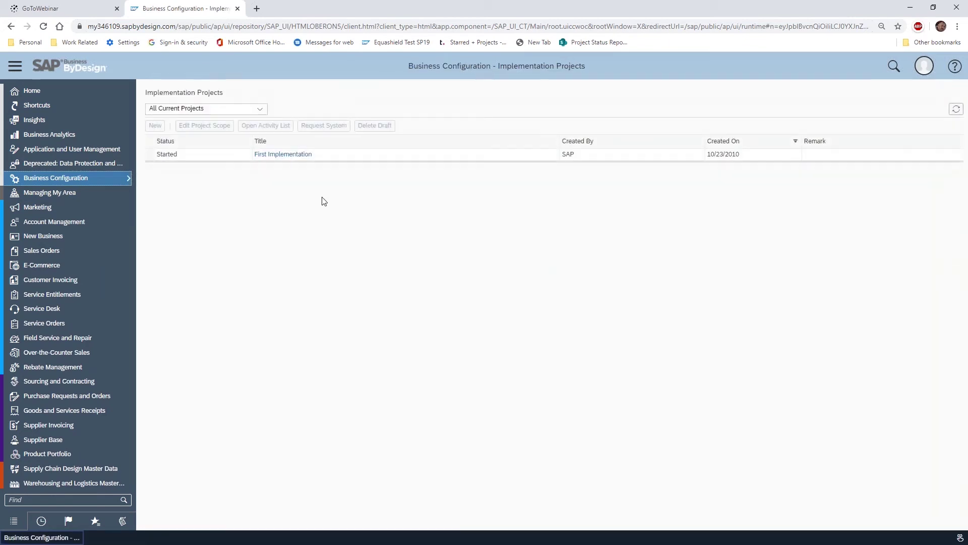
pyautogui.click(150, 155)
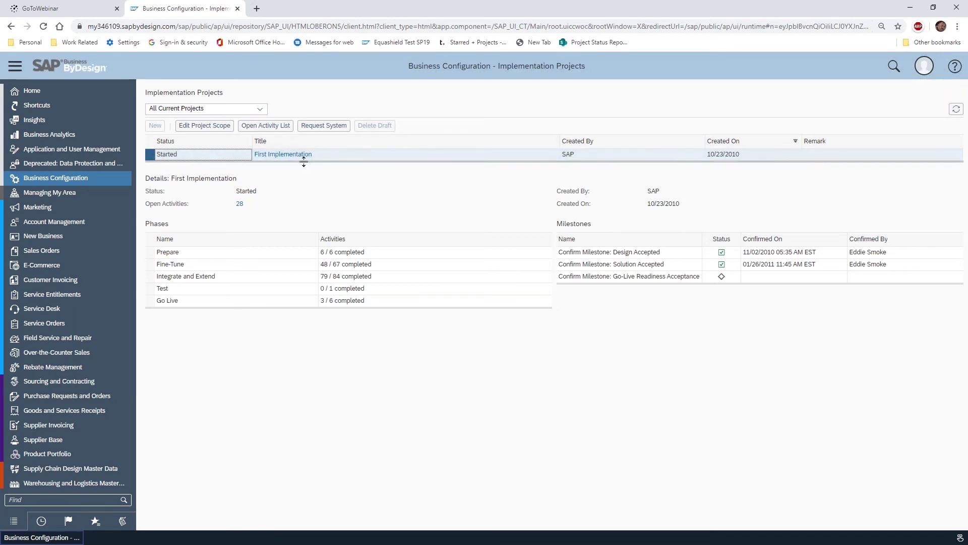
pyautogui.click(266, 126)
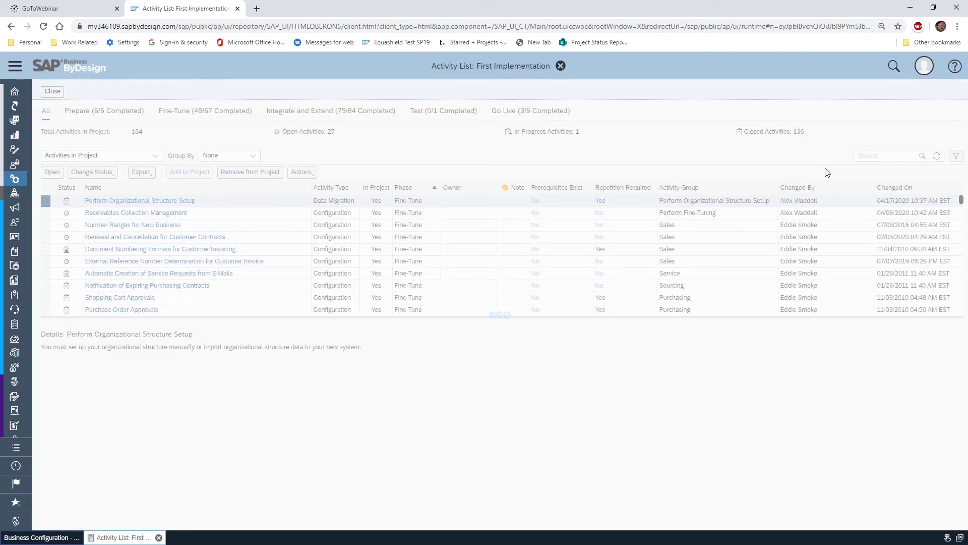
# Step: Show all activities in the activity list and search them for "*liquidity*"
pyautogui.click(156, 155)
pyautogui.click(64, 227)
pyautogui.click(883, 155)
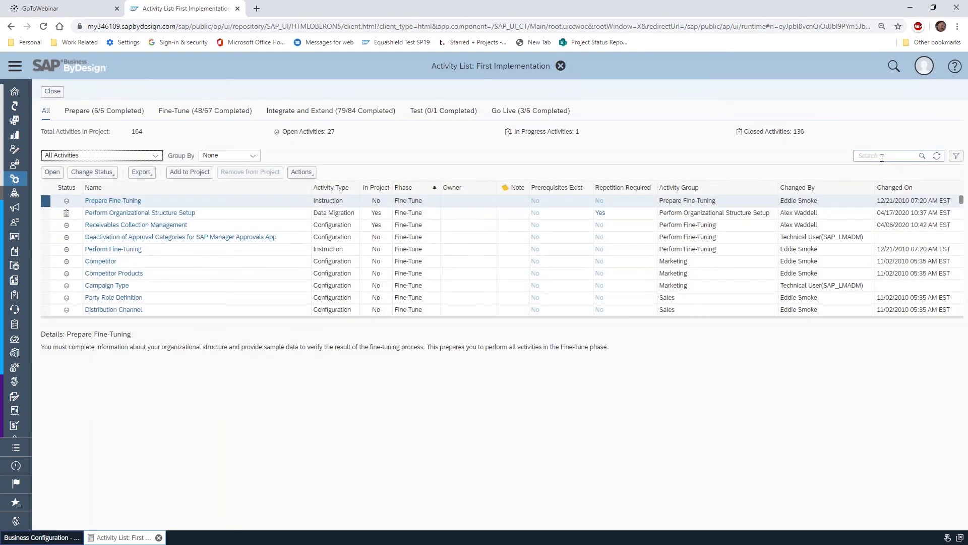
pyautogui.write('1')
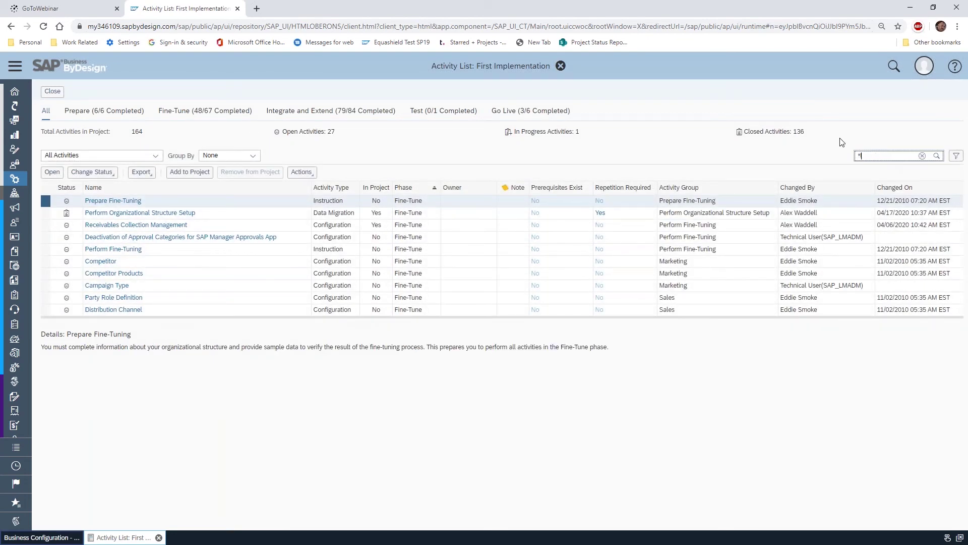
pyautogui.write('liquidity*')
pyautogui.press('Return')
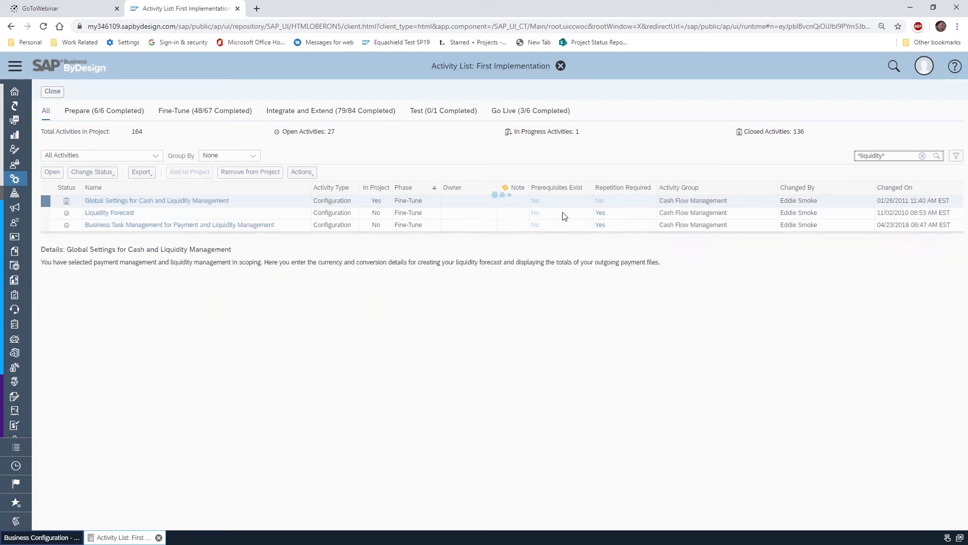
# Step: Open the Liquidity Forecast activity, review its company determination and its liquidity profiles, and close each view
pyautogui.click(114, 218)
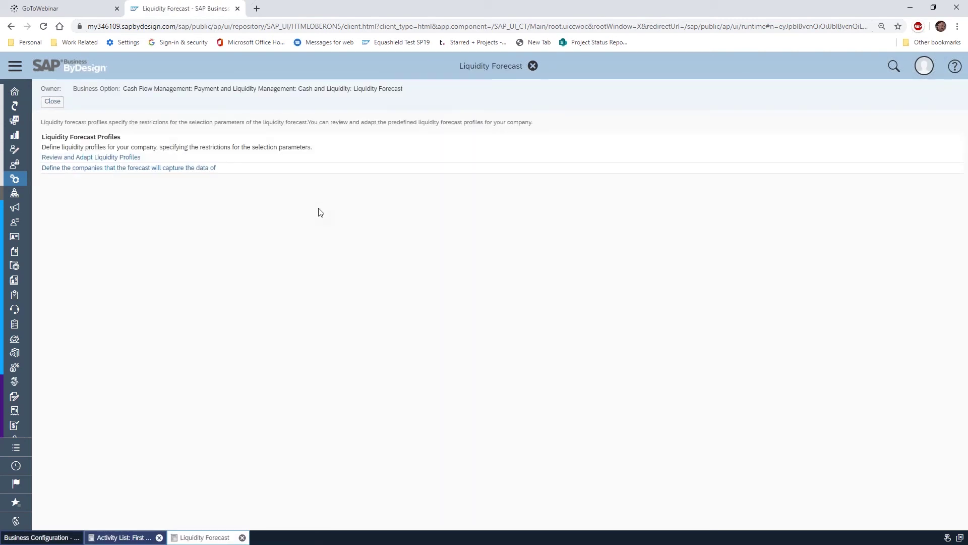
pyautogui.click(105, 169)
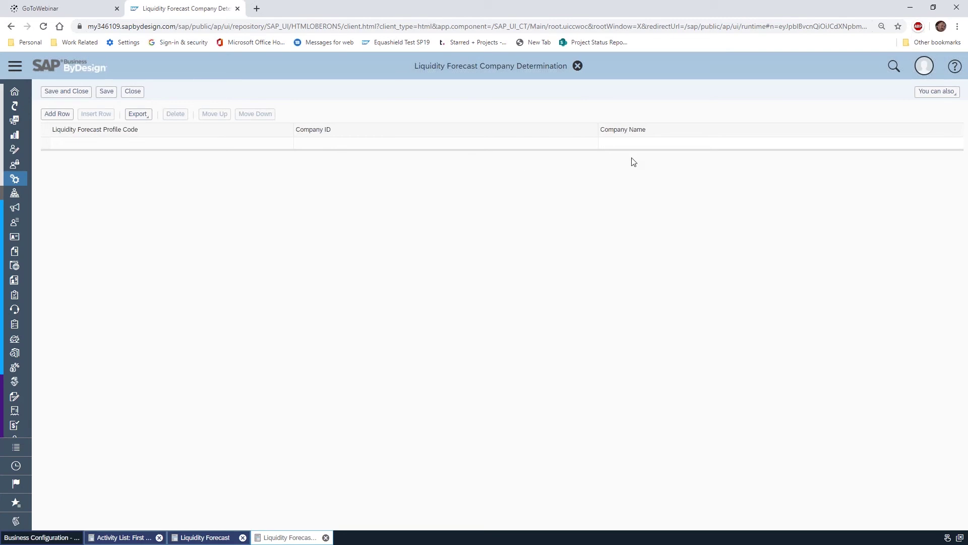
pyautogui.click(132, 91)
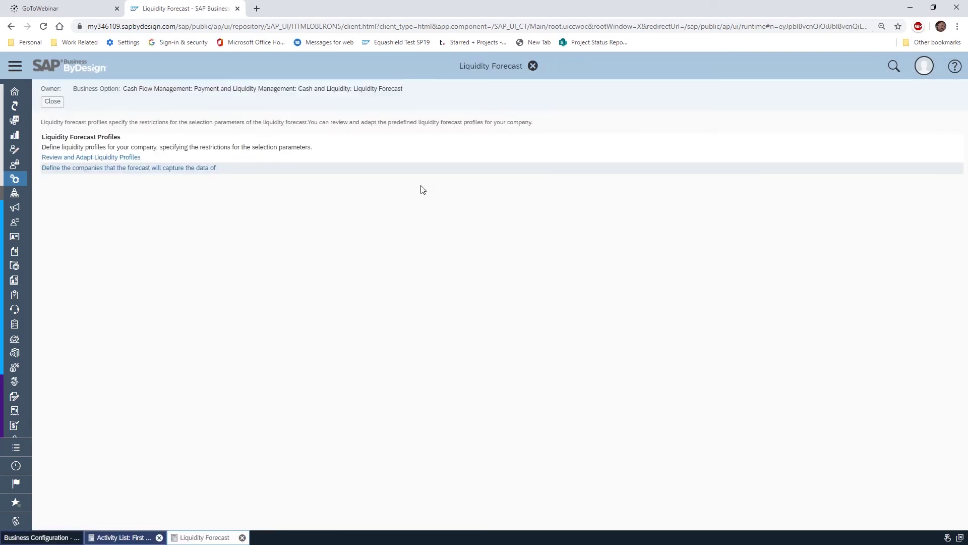
pyautogui.click(65, 158)
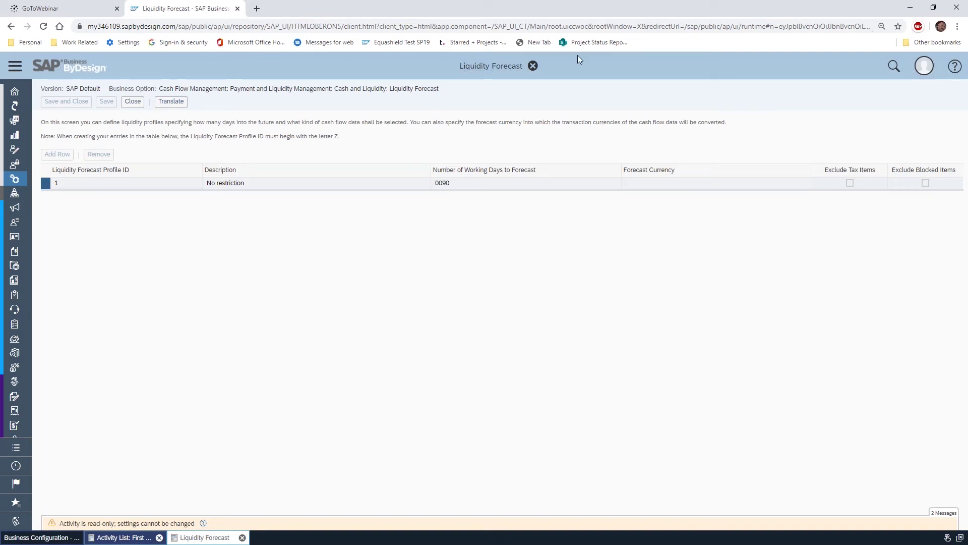
pyautogui.click(131, 108)
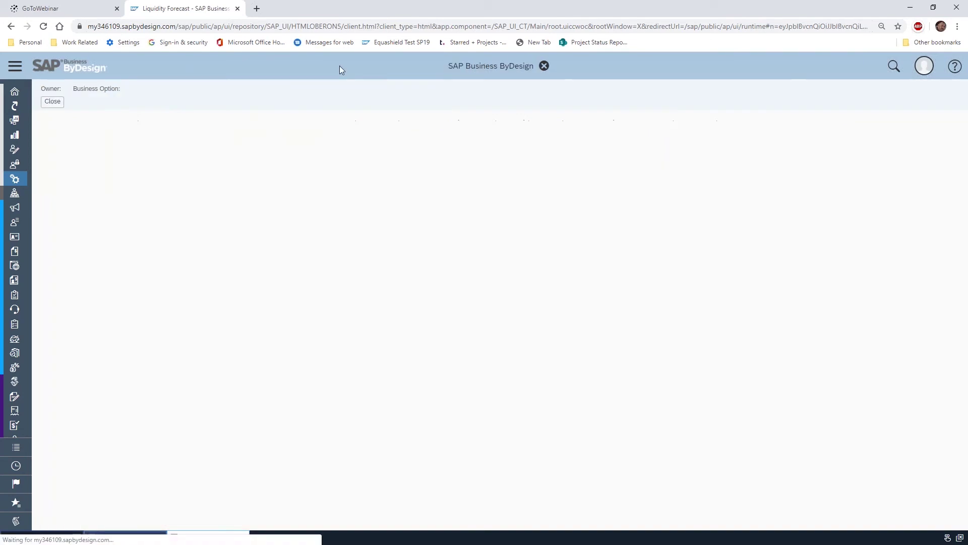
# Step: Close the Liquidity Forecast activity and the activity list, and return to the Liquidity Forecast Runs in Liquidity Management
pyautogui.click(52, 106)
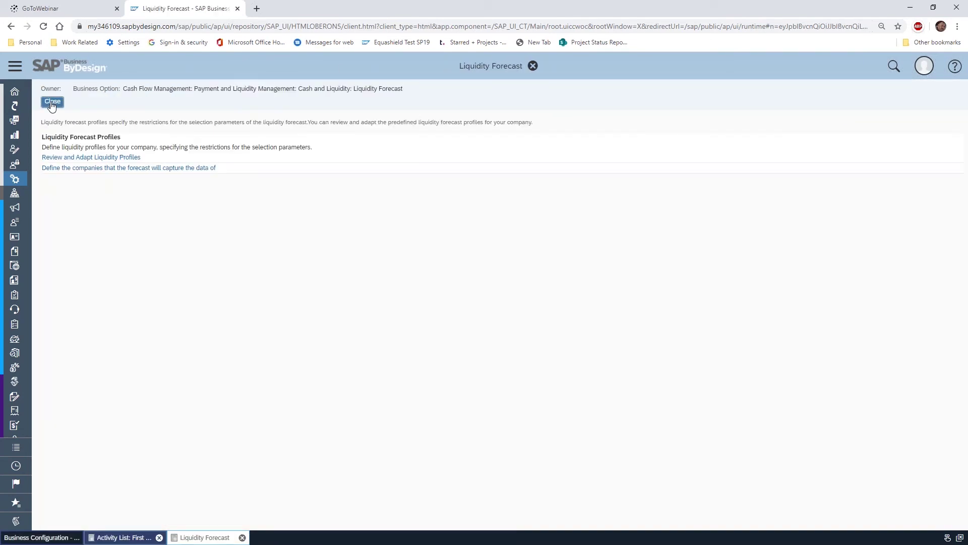
pyautogui.click(55, 94)
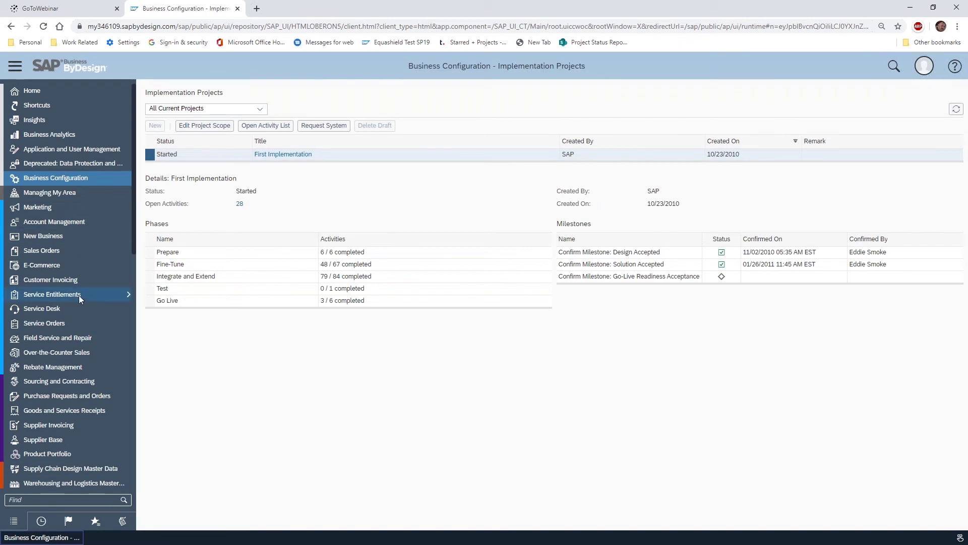
pyautogui.scroll(-10, 77, 291)
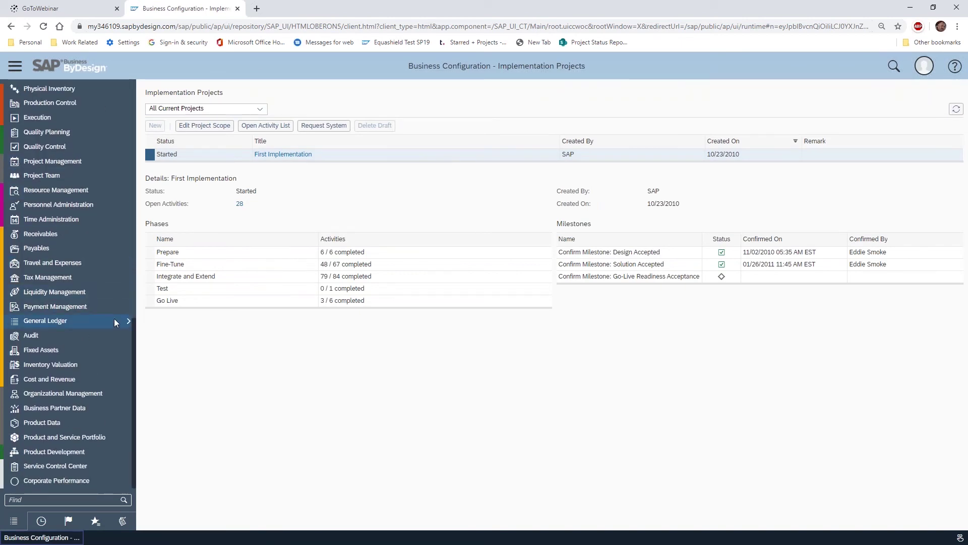
pyautogui.moveTo(89, 292)
pyautogui.click(276, 401)
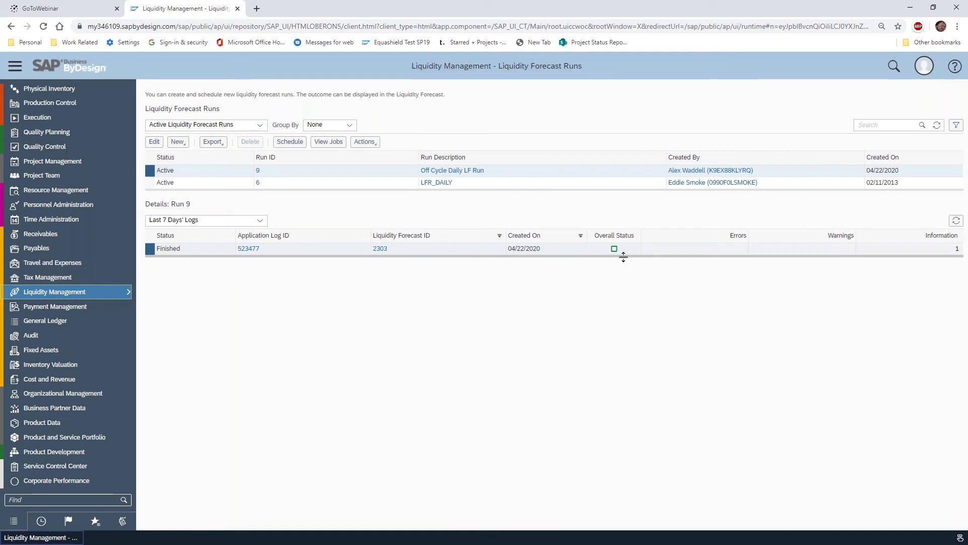
# Step: Open the application log of the Off Cycle Daily LF Run, review its results and message details, and close the log
pyautogui.click(261, 248)
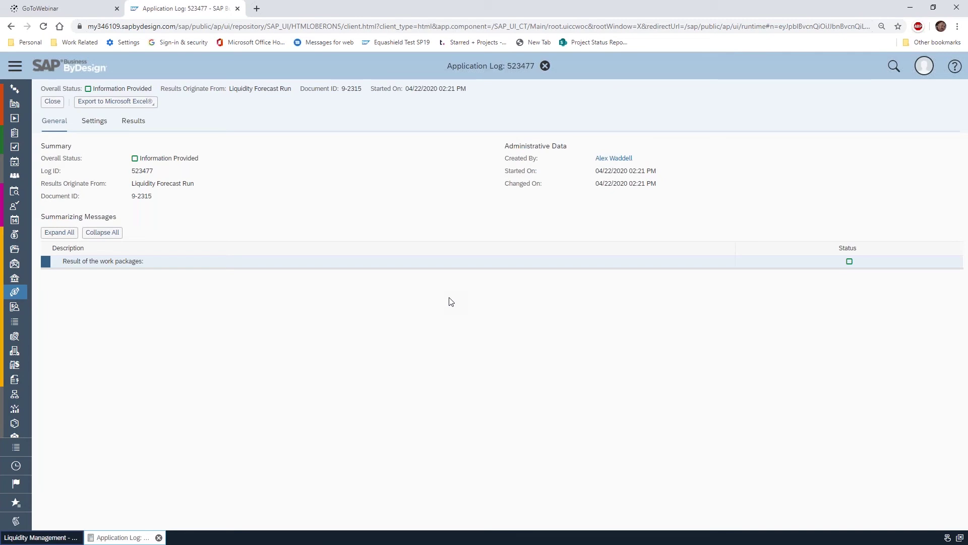
pyautogui.click(132, 124)
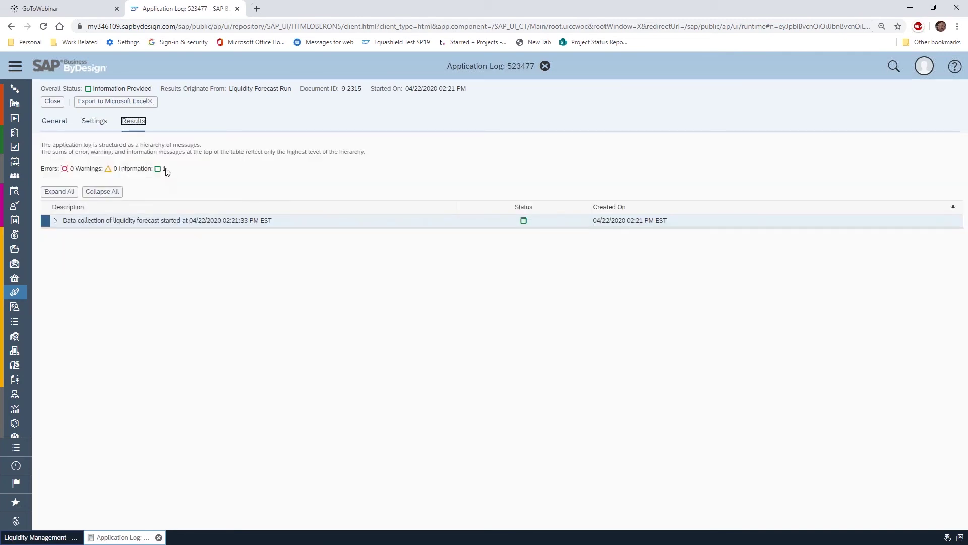
pyautogui.click(54, 222)
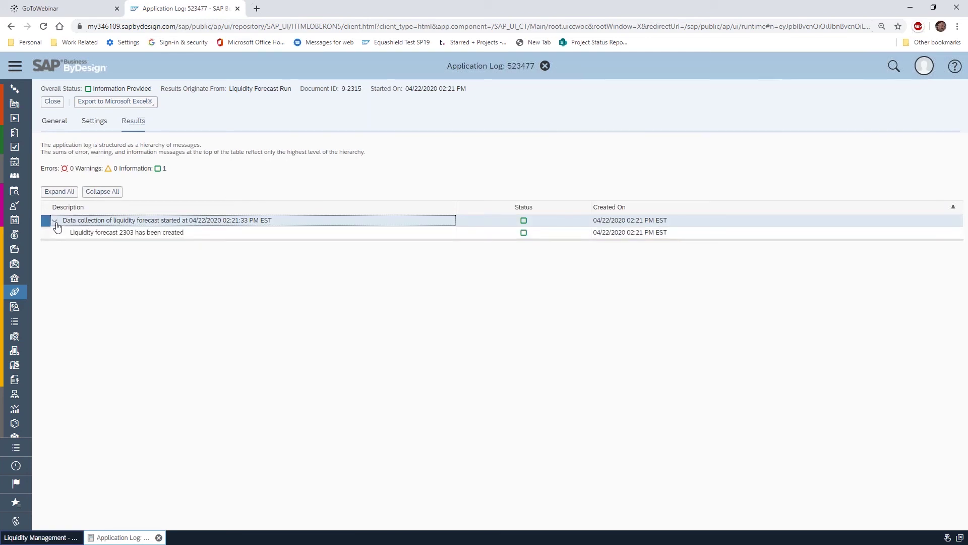
pyautogui.click(55, 222)
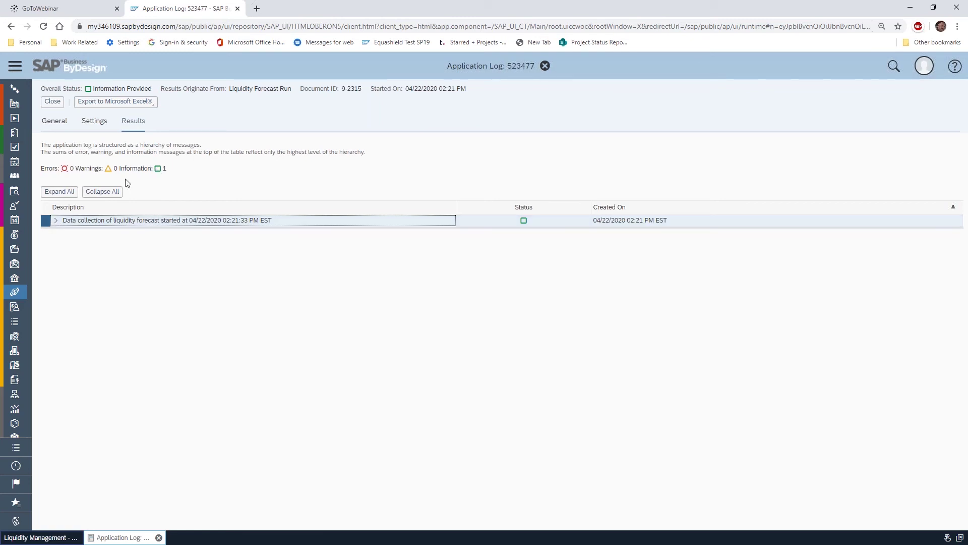
pyautogui.click(60, 123)
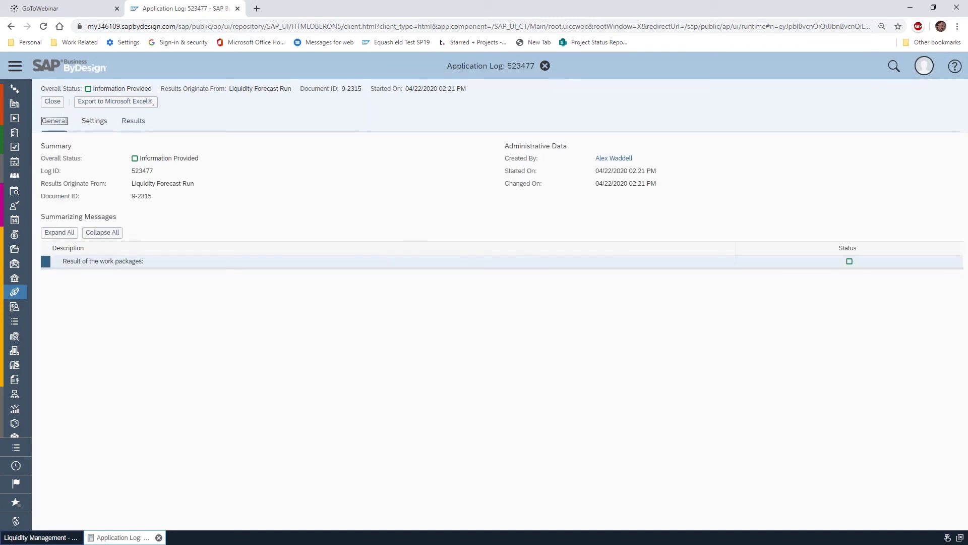
pyautogui.click(53, 102)
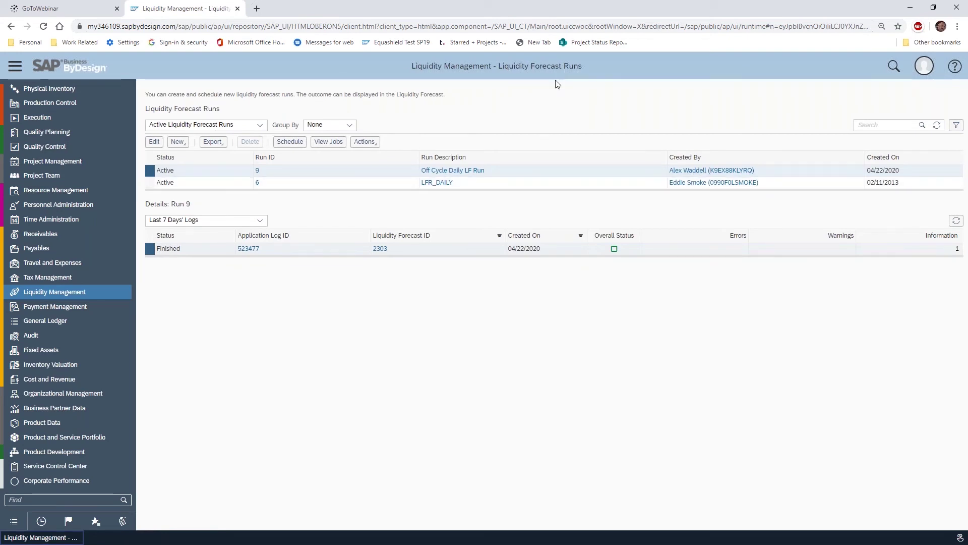
# Step: Go to the Liquidity Forecasts in Liquidity Management and open the data analysis report for forecast 2303
pyautogui.moveTo(91, 294)
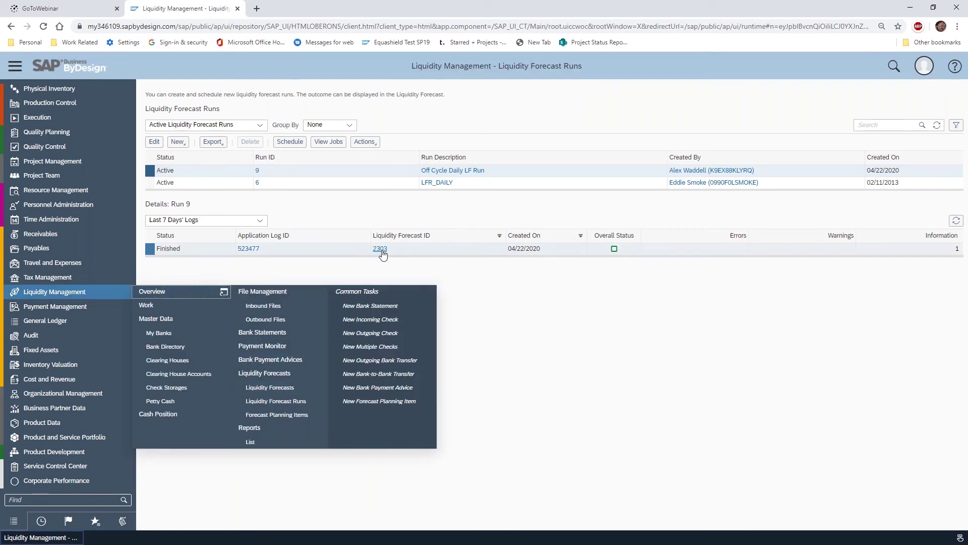
pyautogui.click(310, 387)
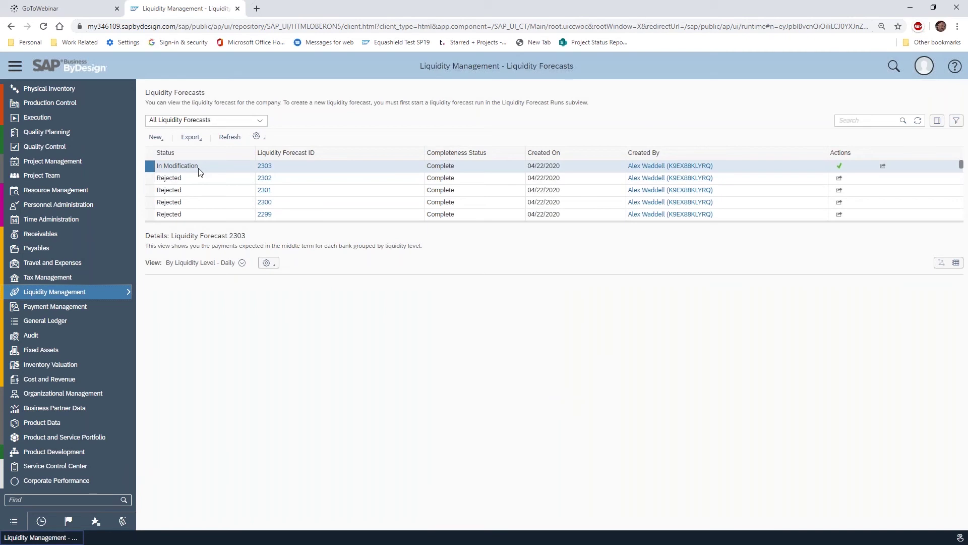
pyautogui.click(267, 262)
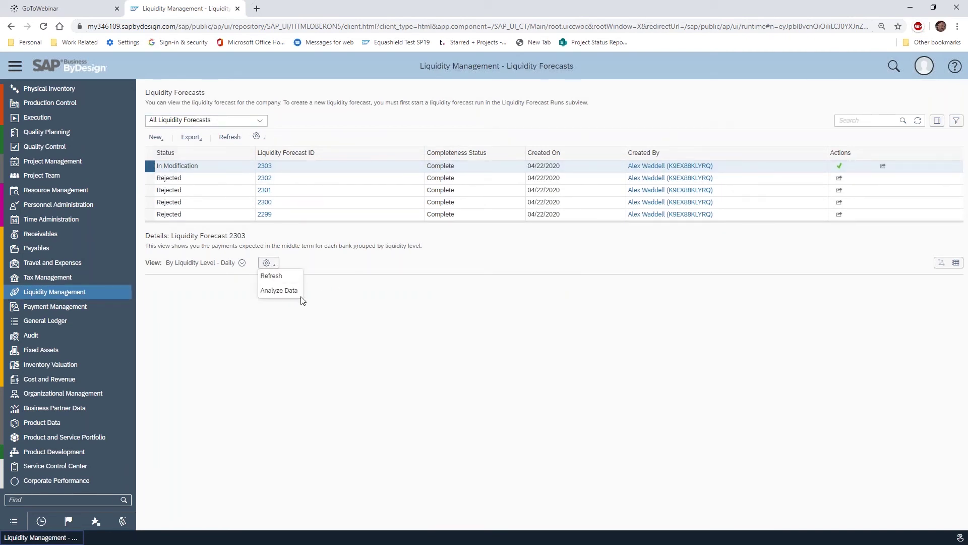
pyautogui.click(279, 290)
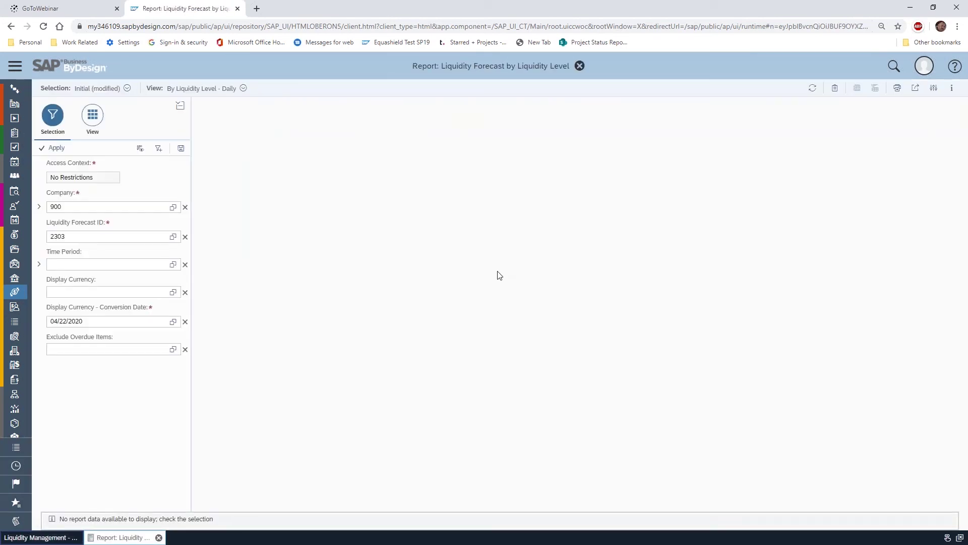
# Step: Select company 1000 (Almika Inc.) for the liquidity forecast report and start the report
pyautogui.click(173, 206)
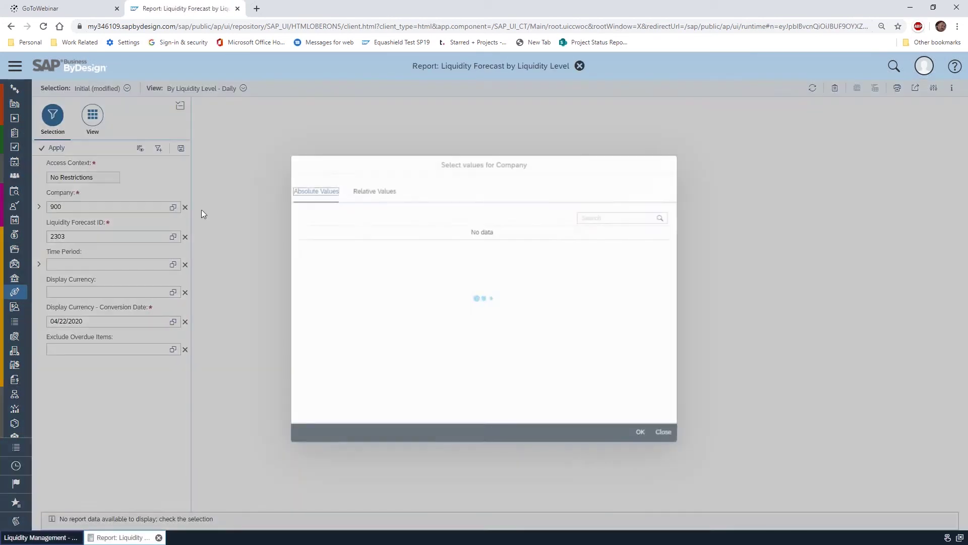
pyautogui.click(306, 277)
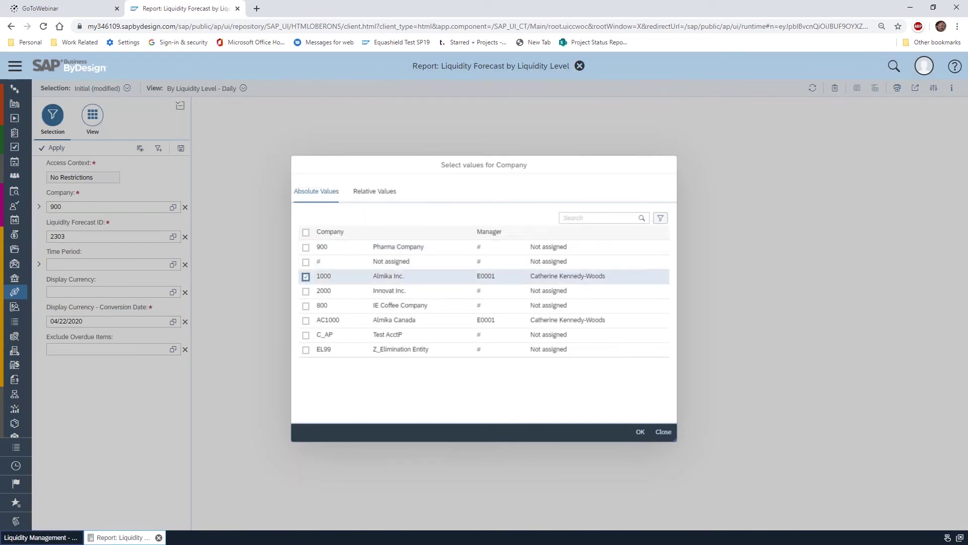
pyautogui.click(640, 432)
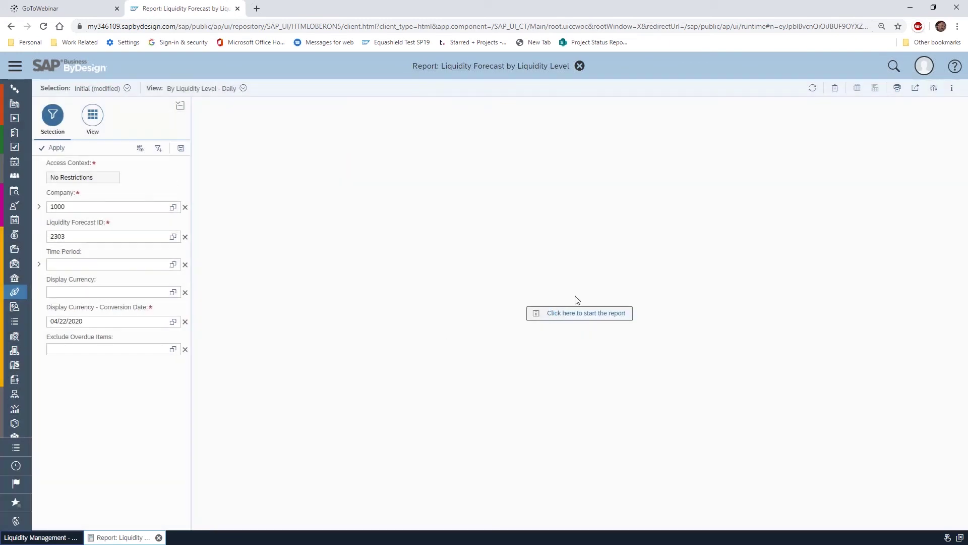
pyautogui.click(612, 313)
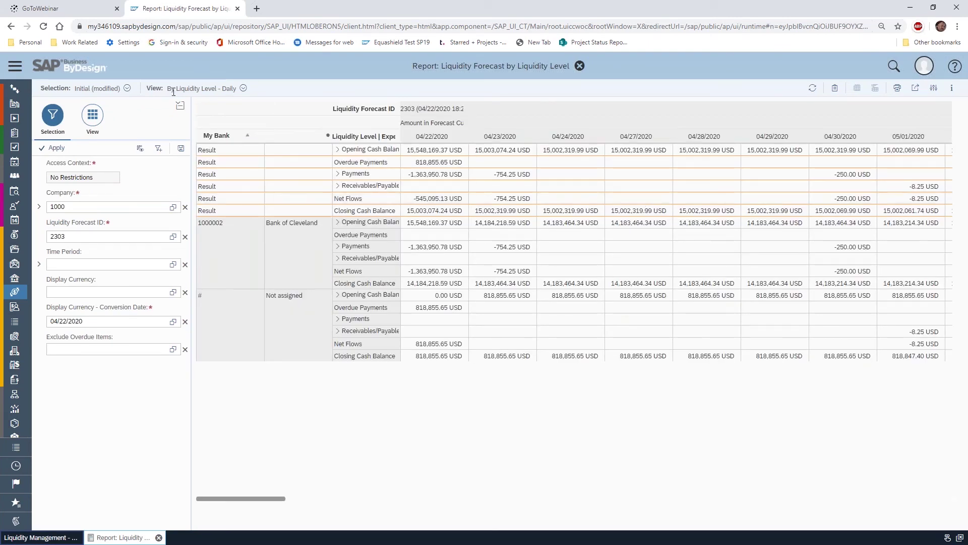
# Step: Show the report in the By Liquidity Level - Monthly view and expand Receivables/Payables for the unassigned bank
pyautogui.click(243, 88)
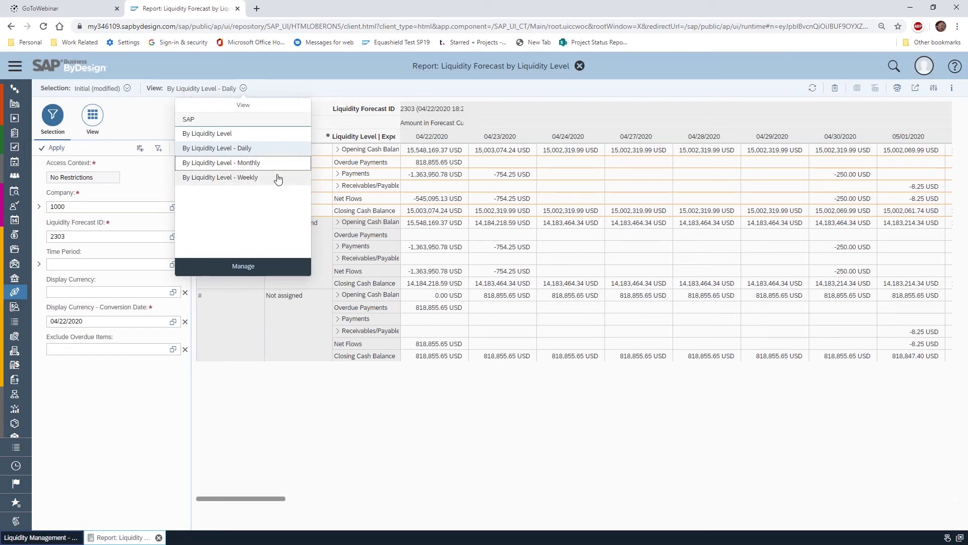
pyautogui.click(251, 167)
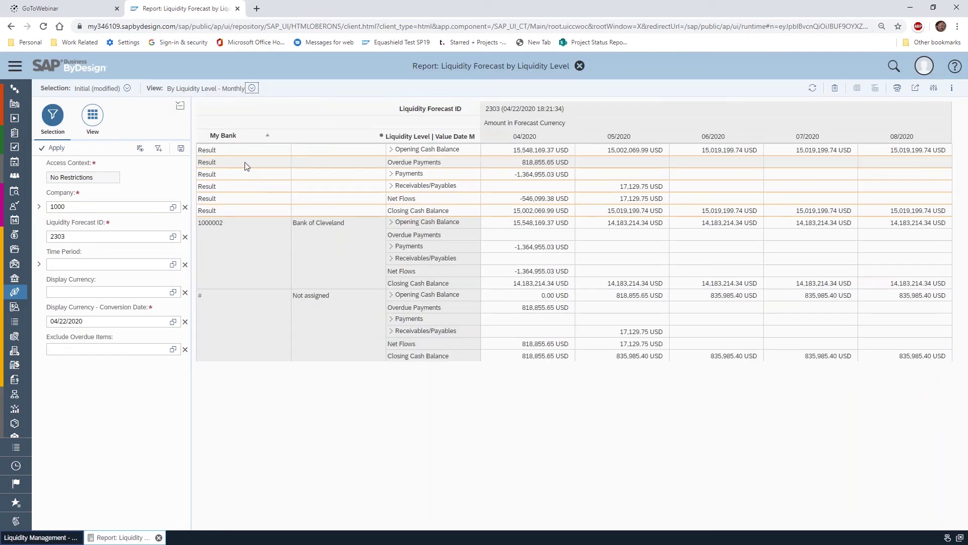
pyautogui.click(390, 333)
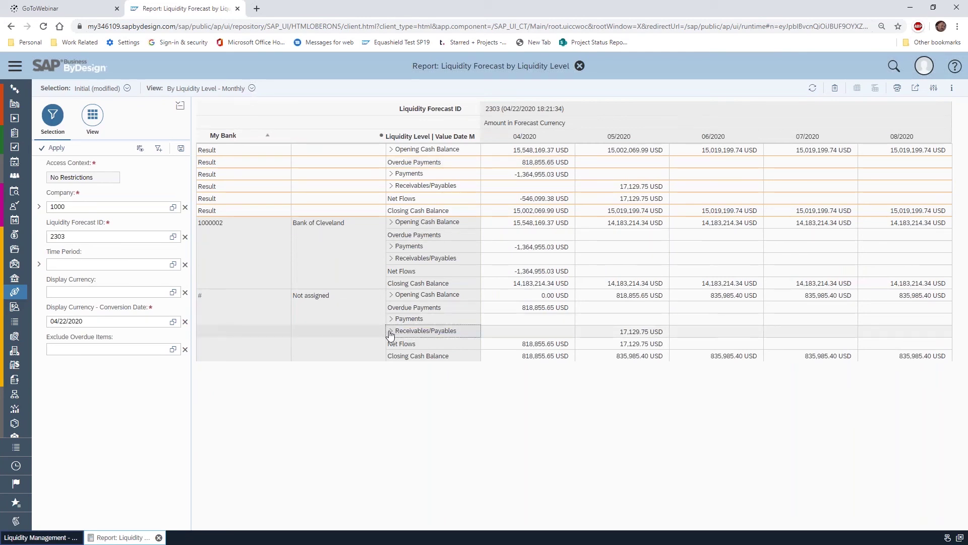
pyautogui.click(391, 332)
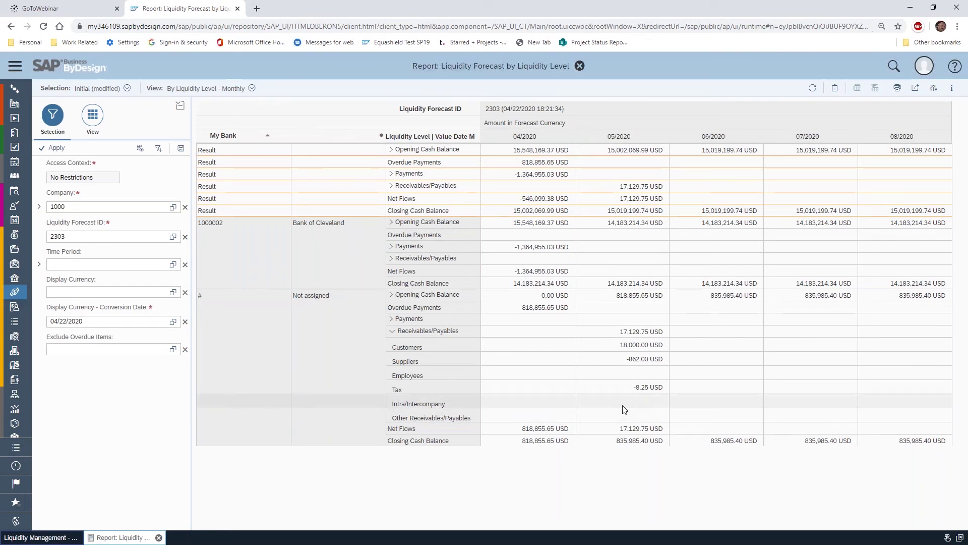
# Step: Show the report in the By Liquidity Level - Weekly view and examine the amounts for the following weeks
pyautogui.click(252, 88)
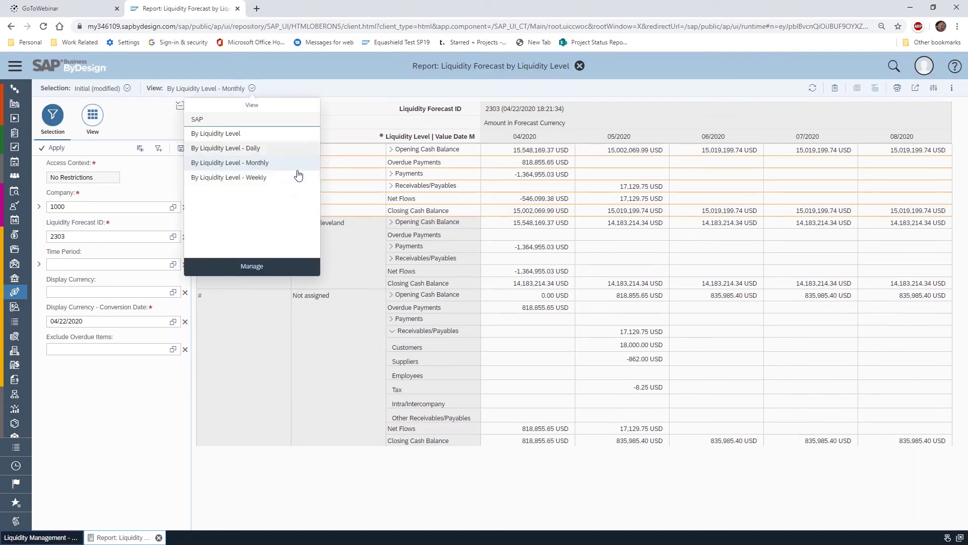
pyautogui.click(268, 176)
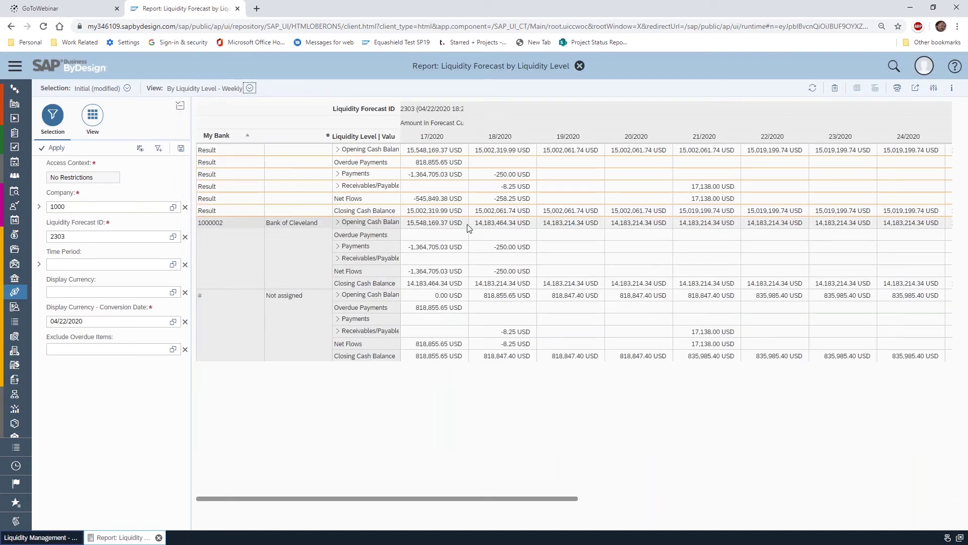
pyautogui.moveTo(581, 501); pyautogui.dragTo(628, 509)
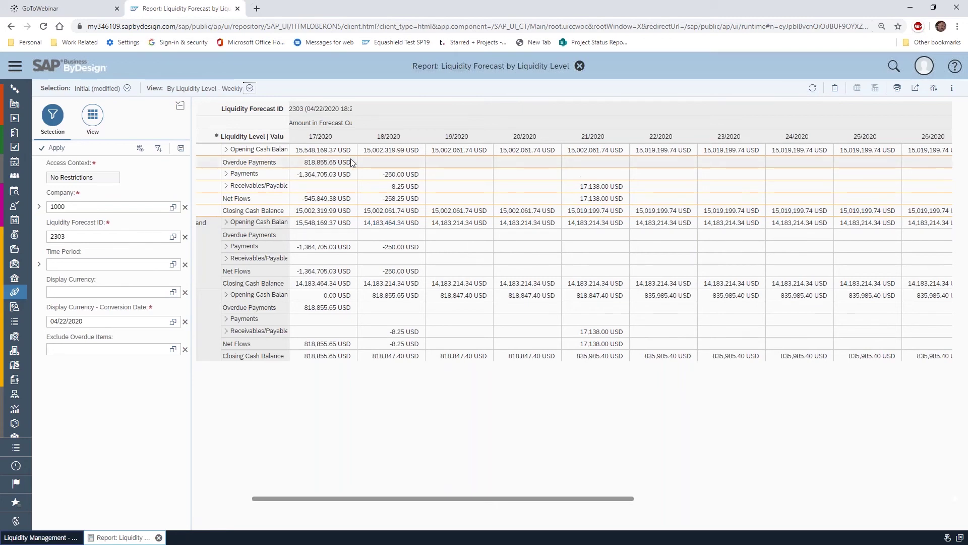
# Step: Open the General Ledger reports list, search it for "trial*", and open the Trial Balance report
pyautogui.click(15, 71)
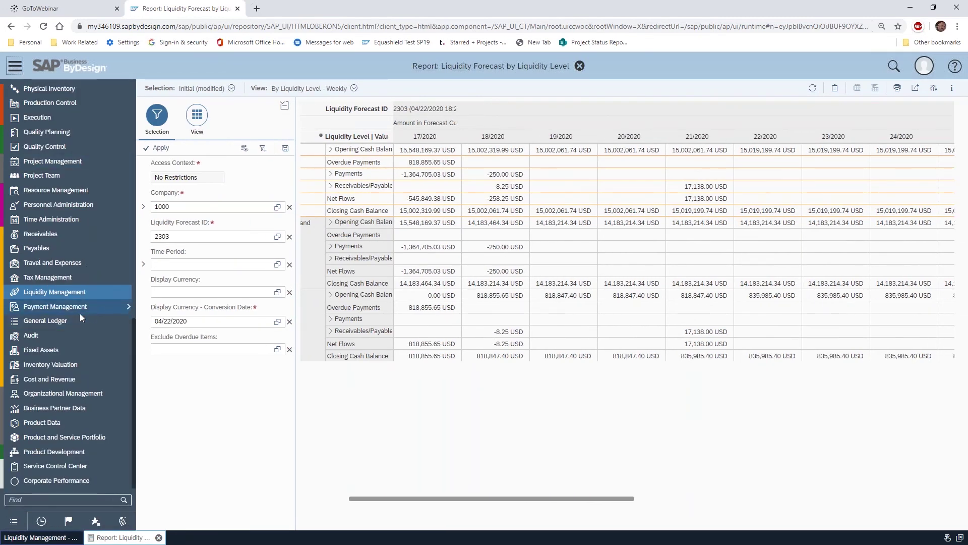
pyautogui.moveTo(78, 319)
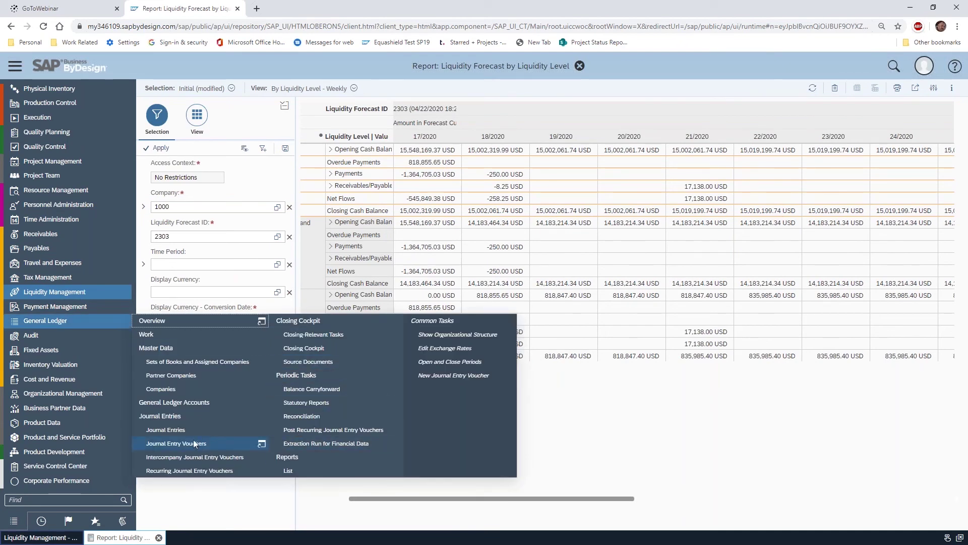
pyautogui.click(288, 470)
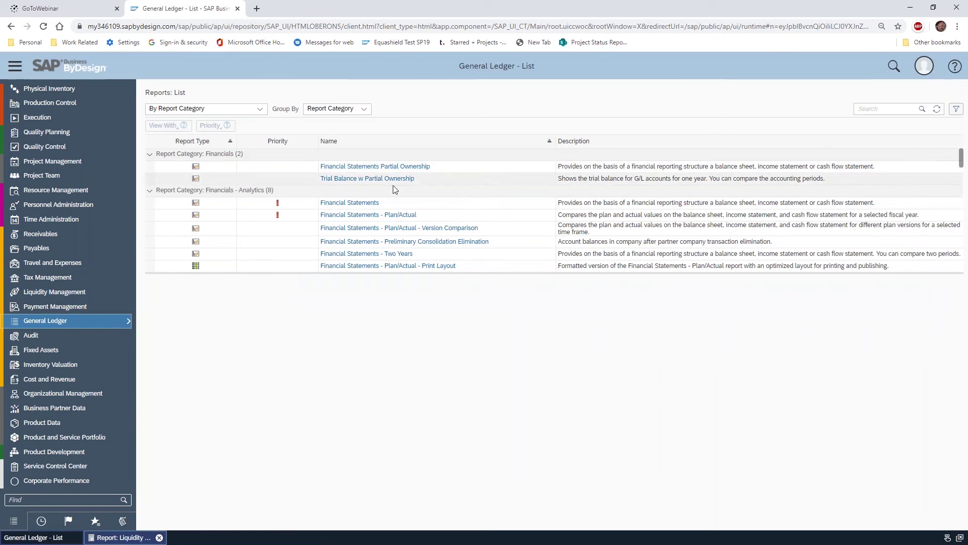
pyautogui.click(886, 109)
pyautogui.write('tria')
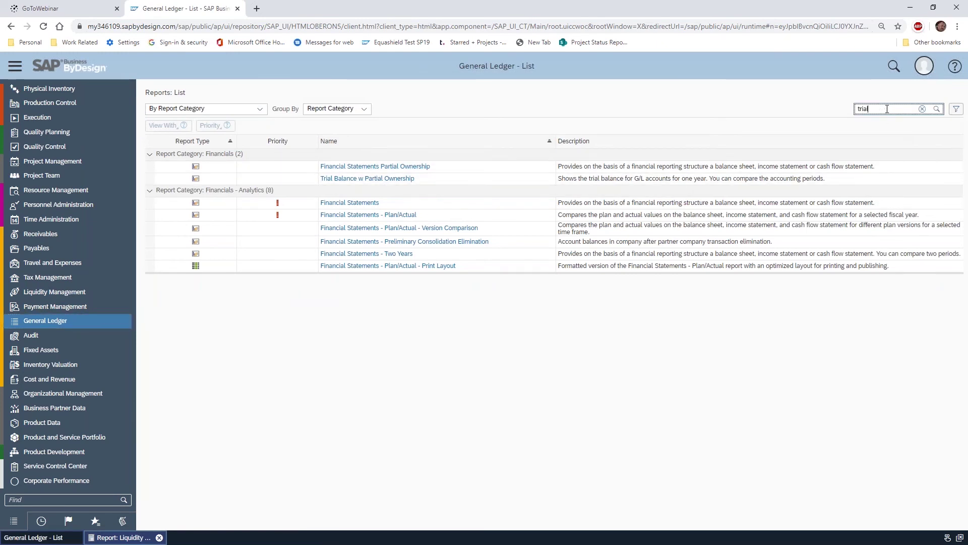
pyautogui.write('l*')
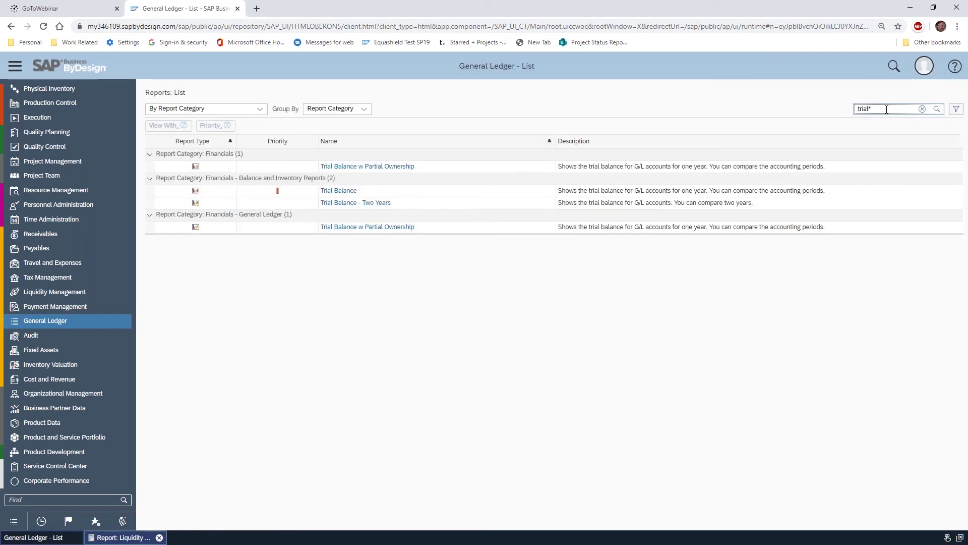
pyautogui.click(343, 195)
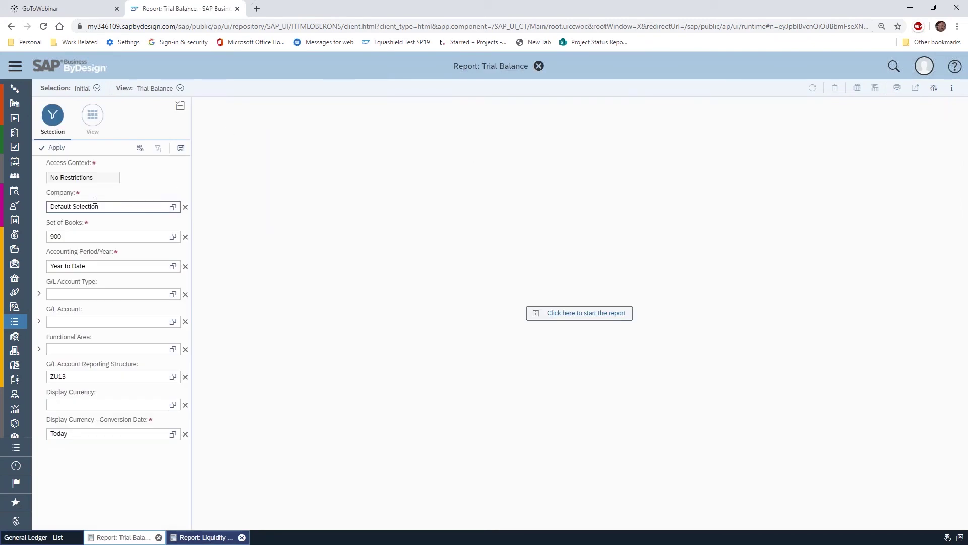
# Step: Set the trial balance selection to company 1000 (Almika Inc.) and set of books 9011 (US GAAP)
pyautogui.click(173, 207)
pyautogui.click(317, 191)
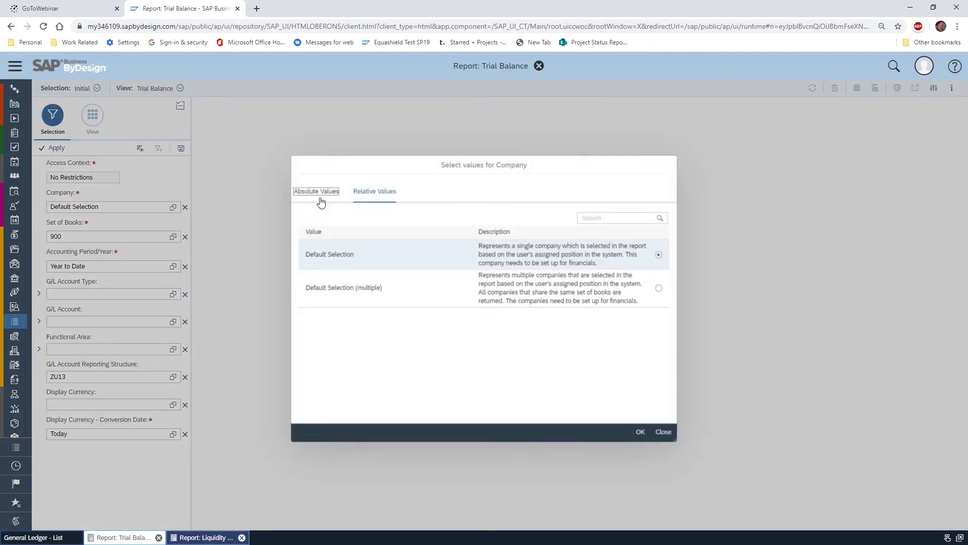
pyautogui.click(315, 247)
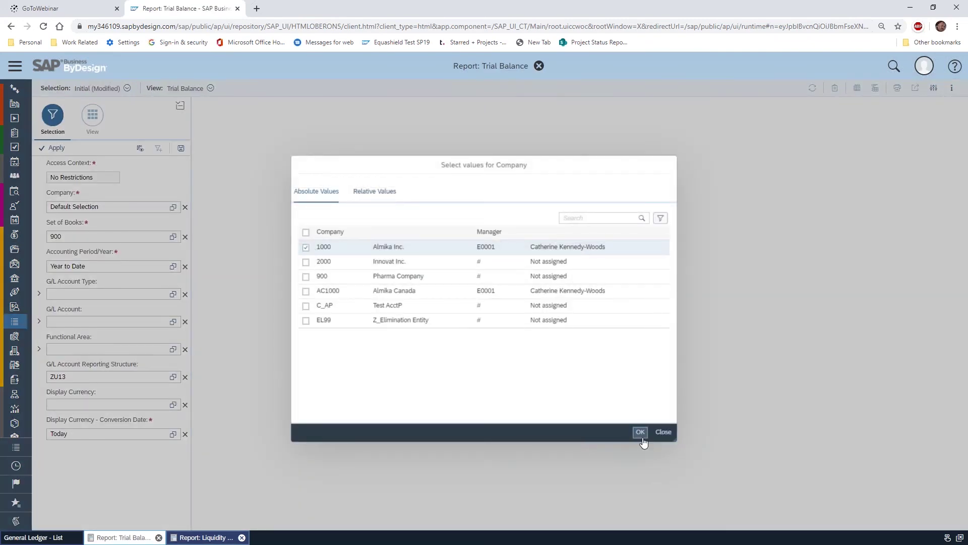
pyautogui.click(640, 432)
pyautogui.click(173, 237)
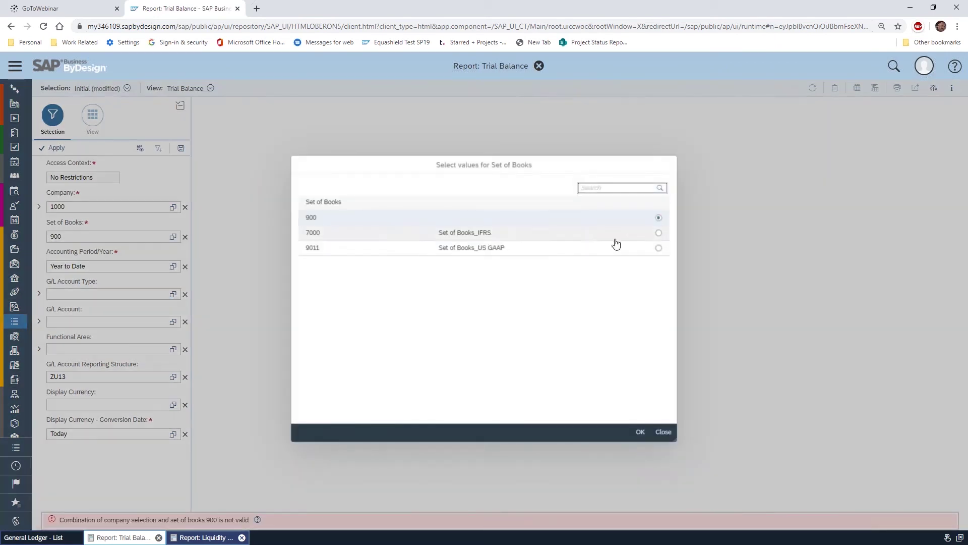
pyautogui.click(659, 247)
pyautogui.click(640, 432)
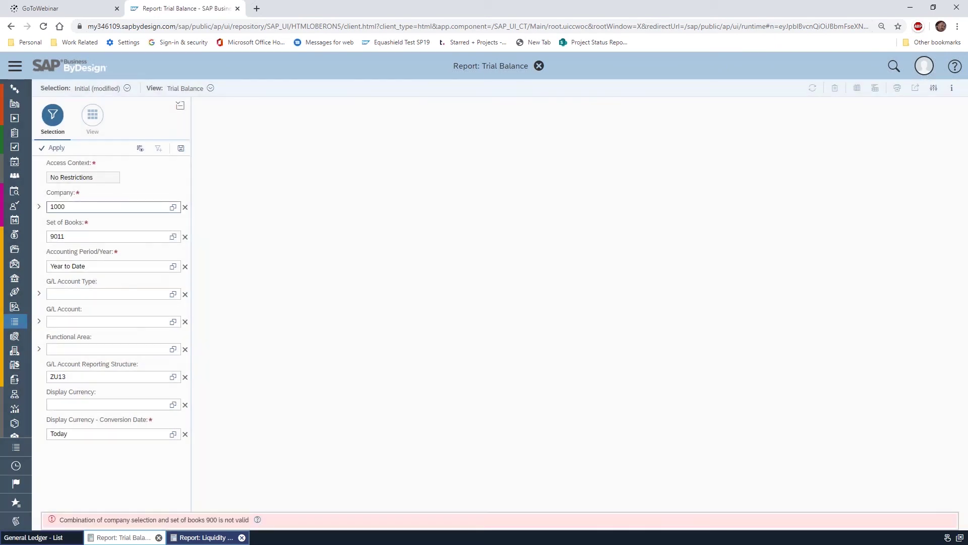
# Step: Run the trial balance, compare its bank and cash disbursement clearing balances with the weekly liquidity forecast's payments, and close the forecast report
pyautogui.click(55, 147)
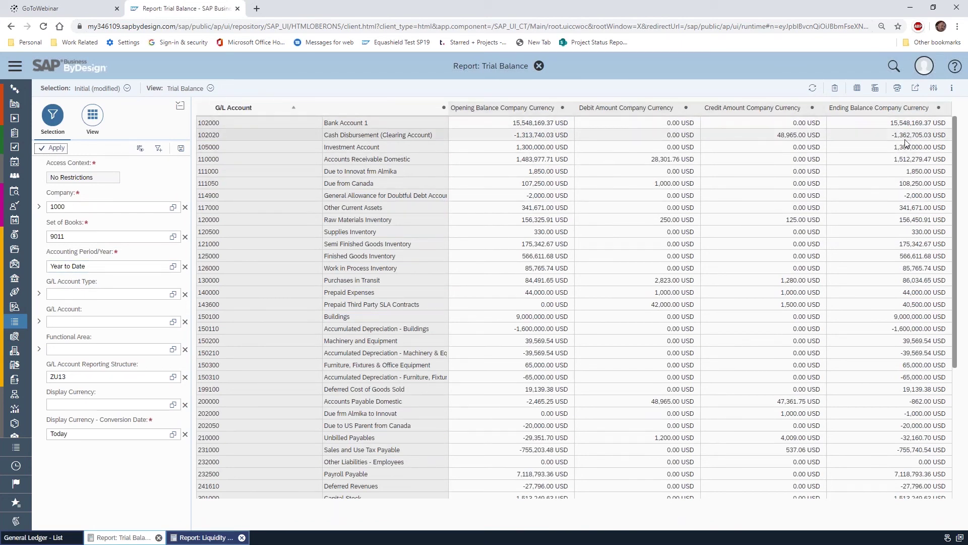
pyautogui.click(222, 539)
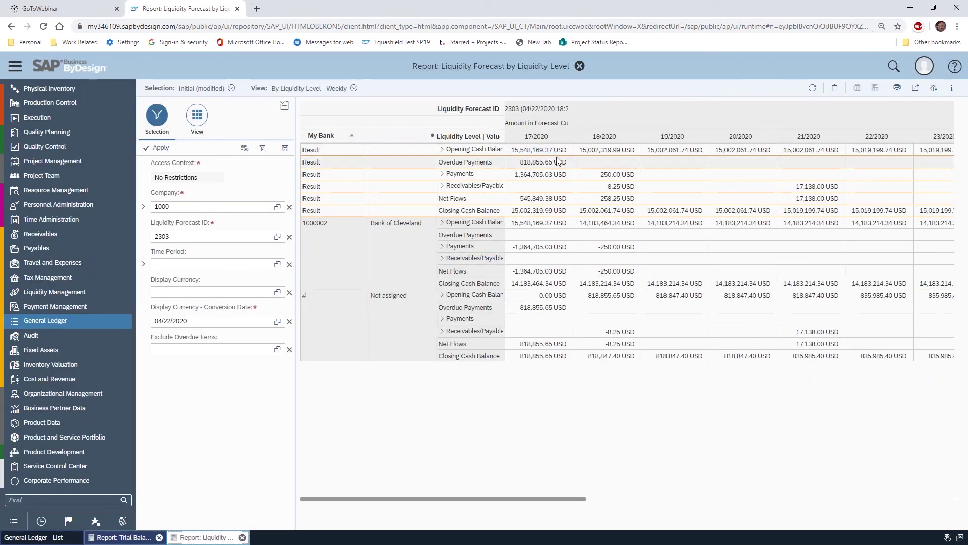
pyautogui.click(454, 174)
pyautogui.click(140, 538)
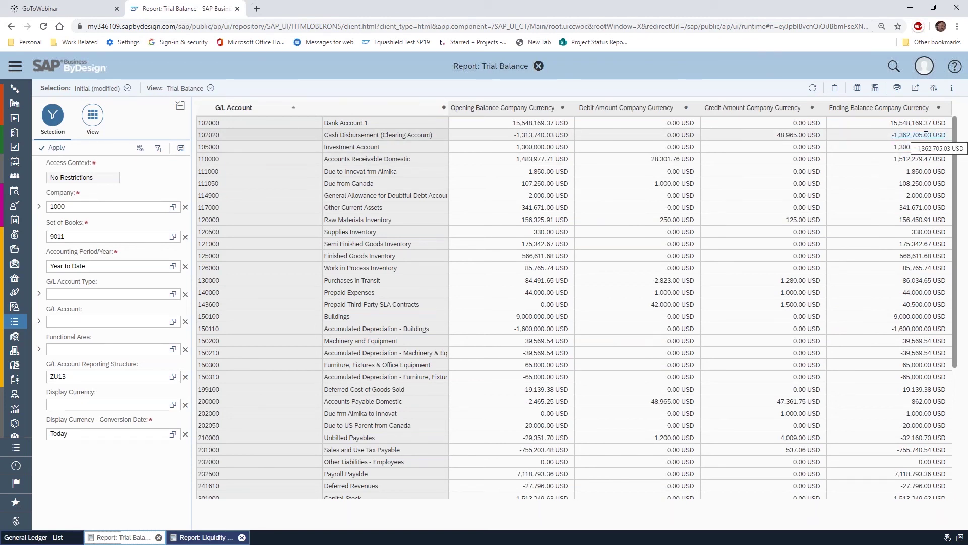
pyautogui.click(225, 535)
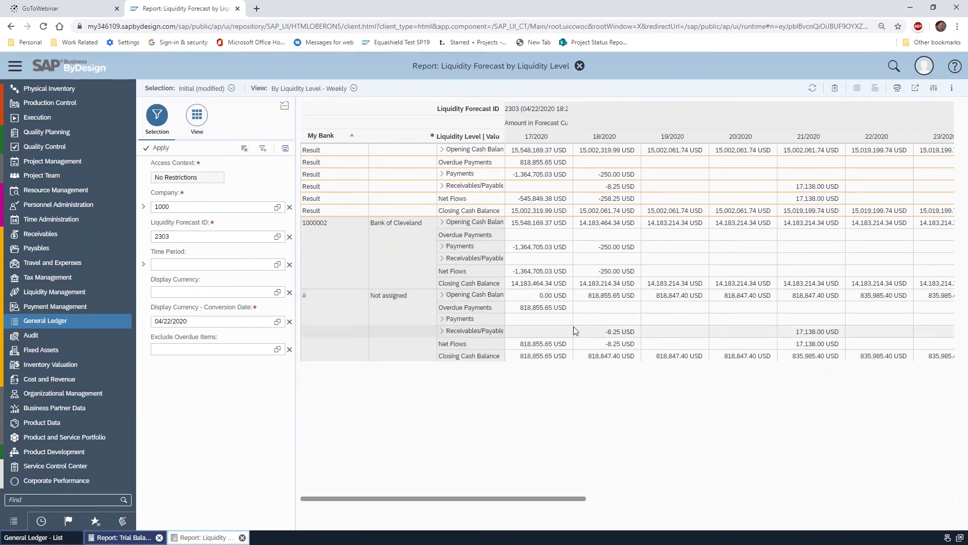
pyautogui.click(443, 174)
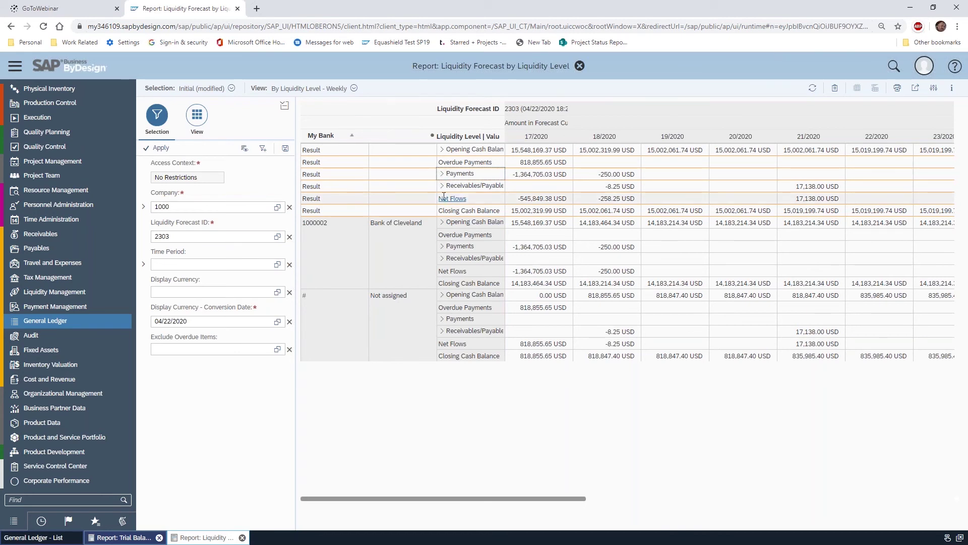
pyautogui.click(443, 189)
pyautogui.click(579, 66)
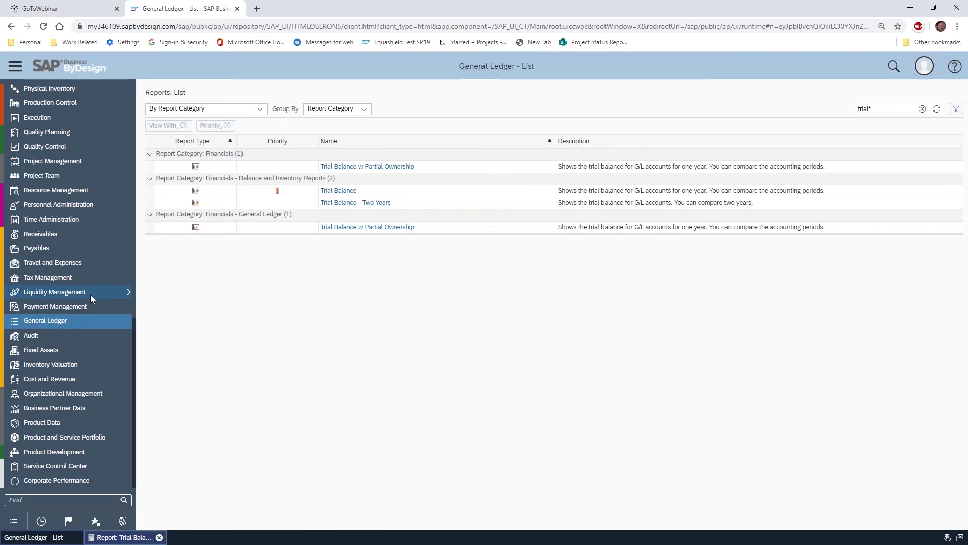
# Step: Download the English New Forecast Planning Items Excel template from the Liquidity Management forecast planning items, and open it to view its columns
pyautogui.moveTo(88, 295)
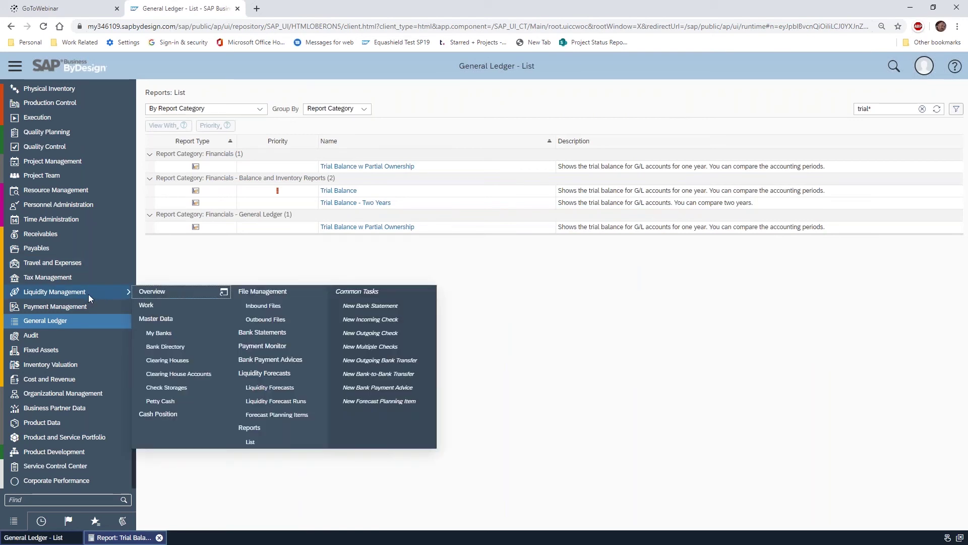
pyautogui.click(284, 414)
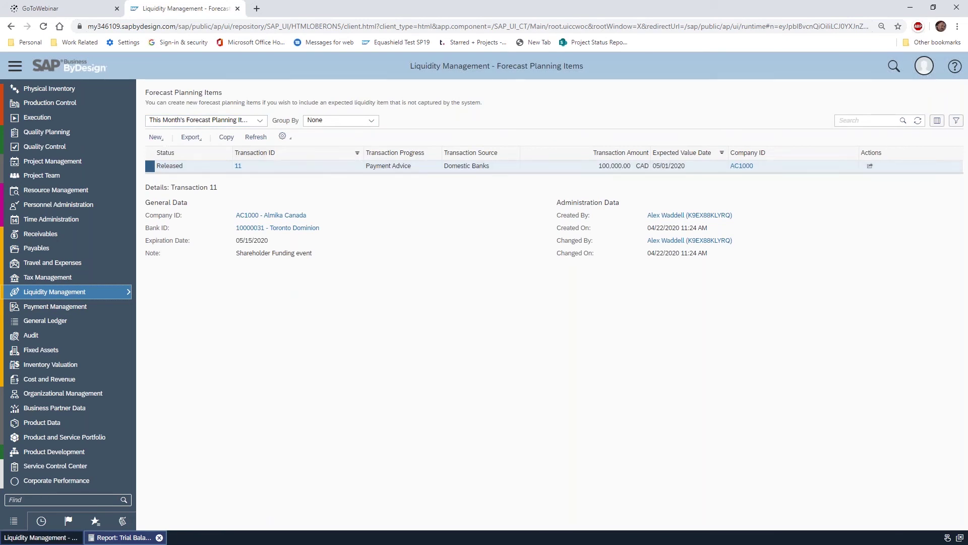
pyautogui.click(157, 139)
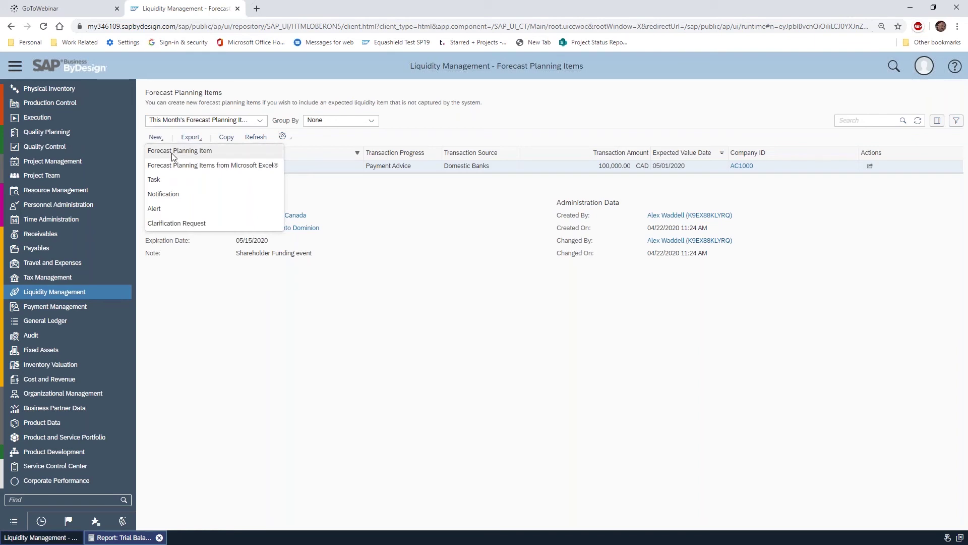
pyautogui.click(229, 166)
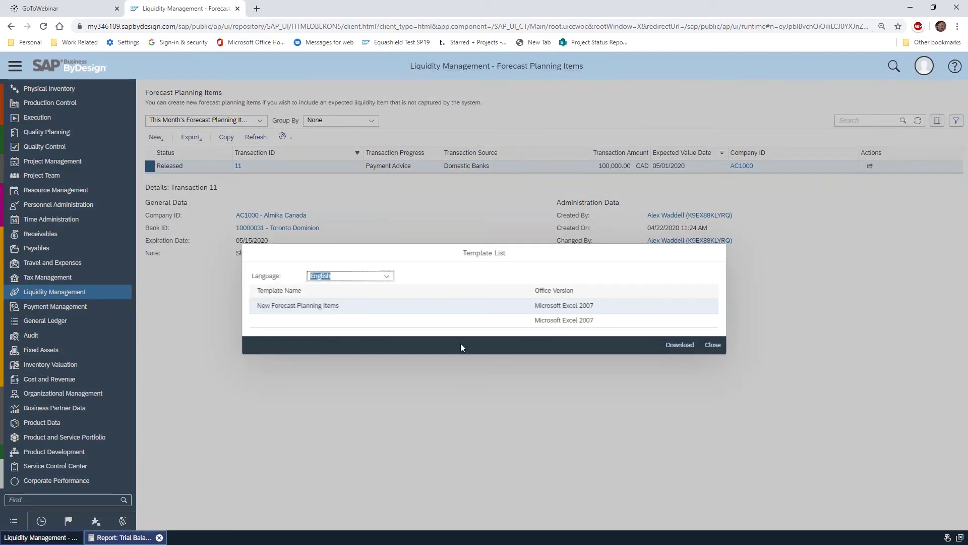
pyautogui.click(677, 344)
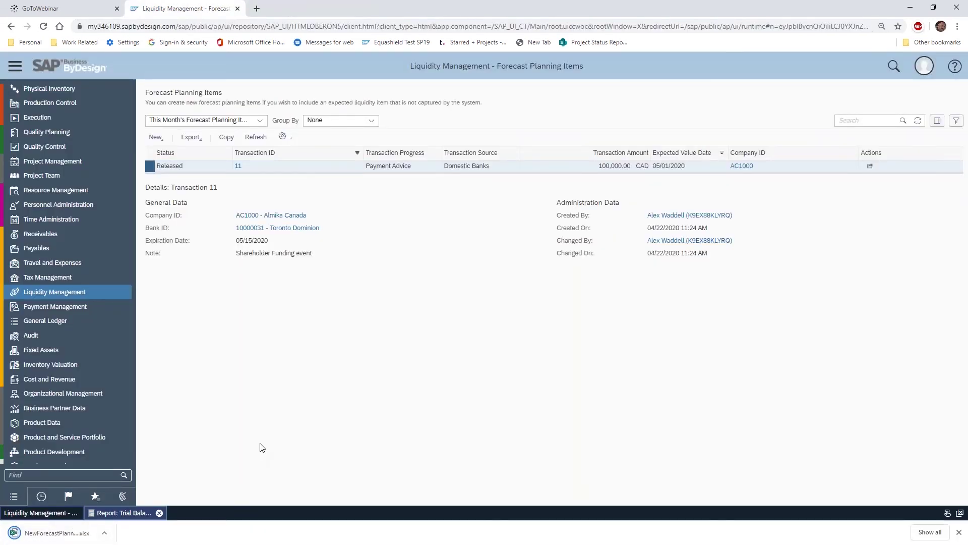
pyautogui.click(50, 534)
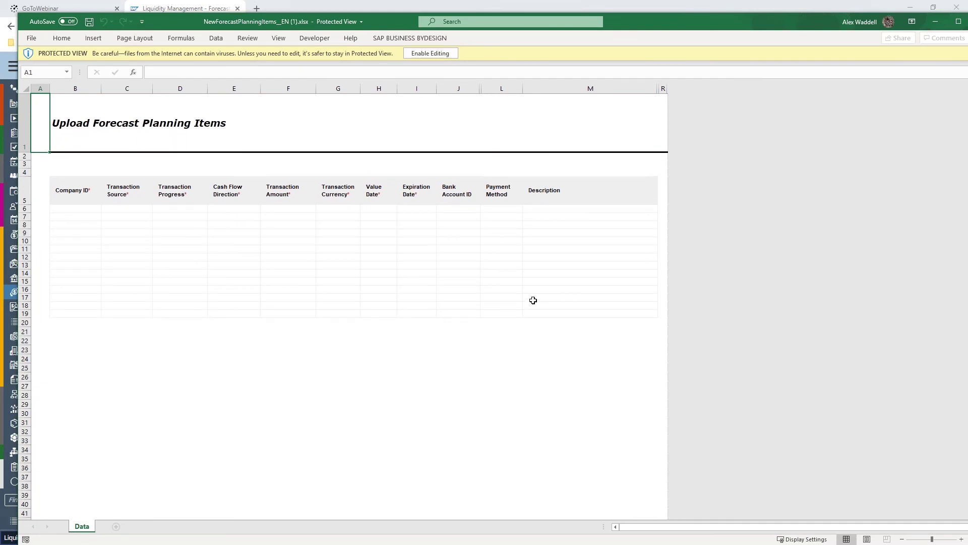
pyautogui.moveTo(737, 18); pyautogui.dragTo(0, 6)
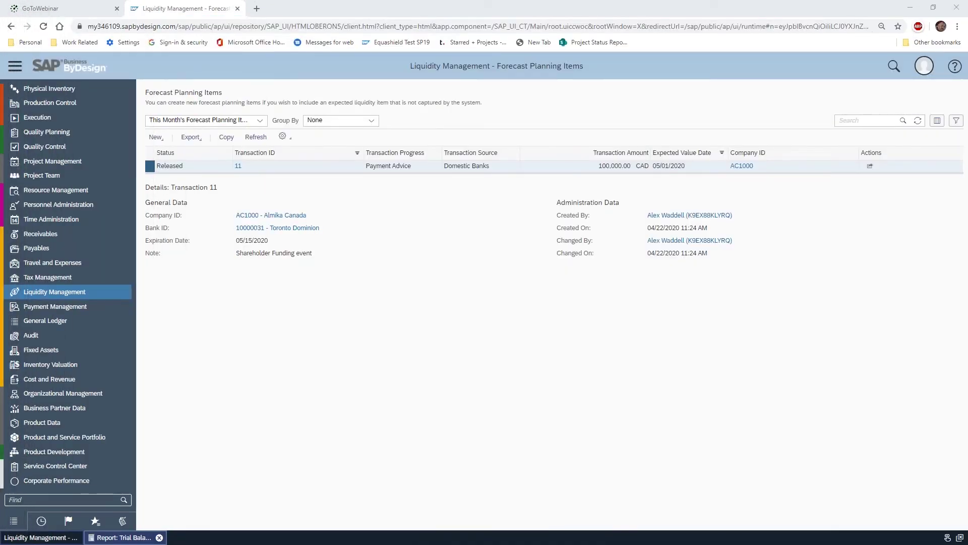
pyautogui.click(428, 112)
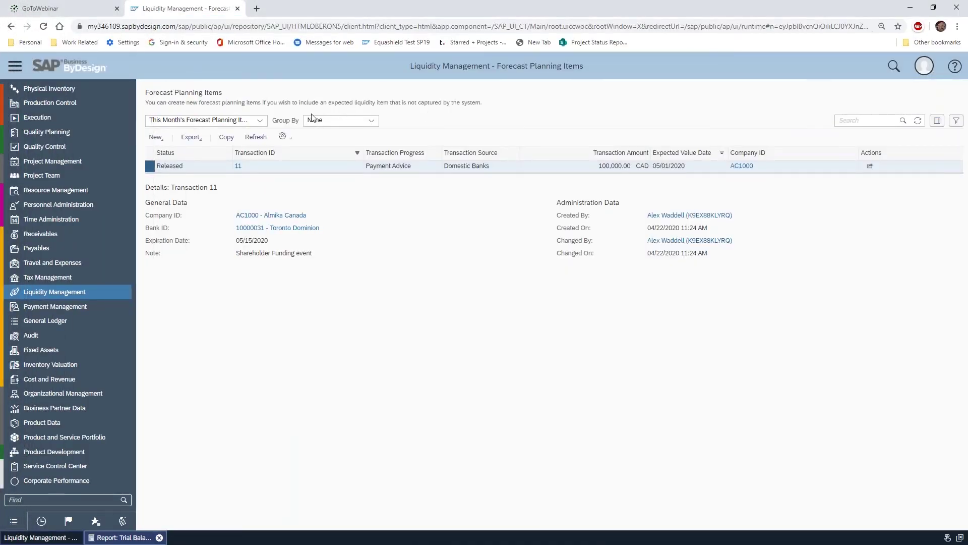
# Step: Create a new forecast planning item with payment method External Payment and a transaction amount of 150,000.00
pyautogui.click(156, 137)
pyautogui.click(185, 153)
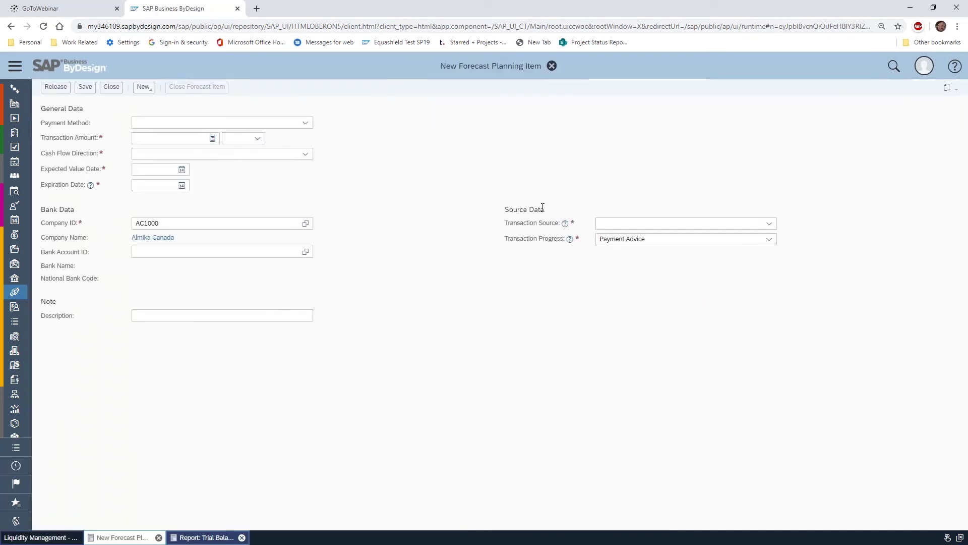
pyautogui.click(302, 124)
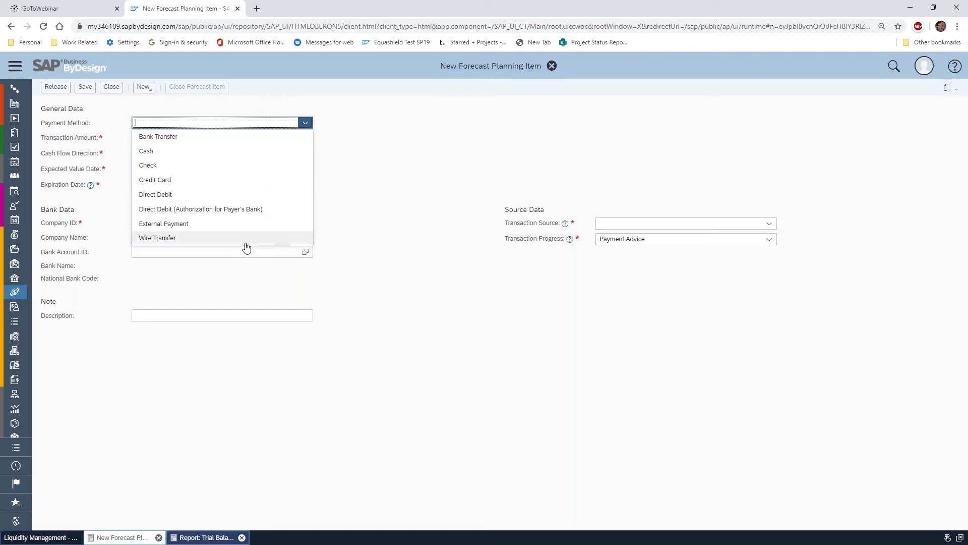
pyautogui.click(211, 225)
pyautogui.click(189, 138)
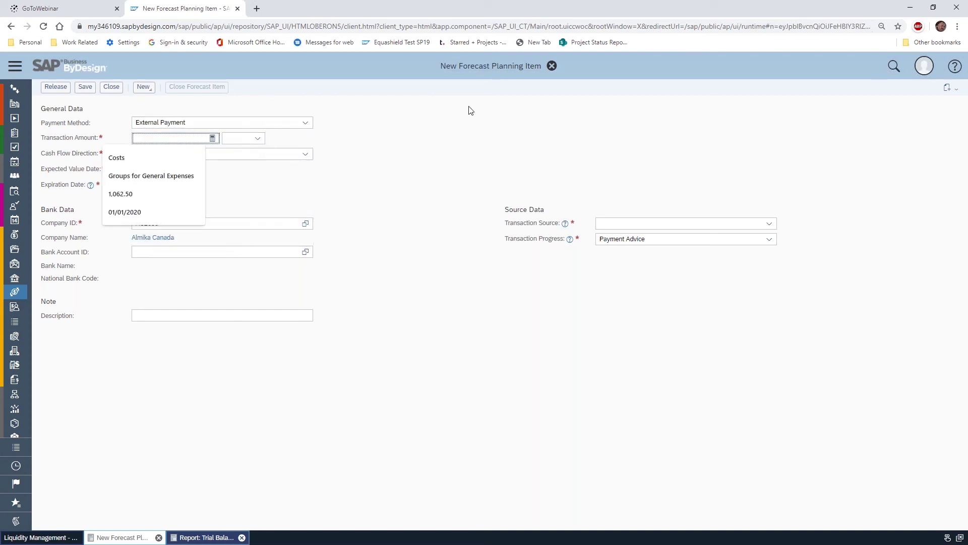
pyautogui.write('15,')
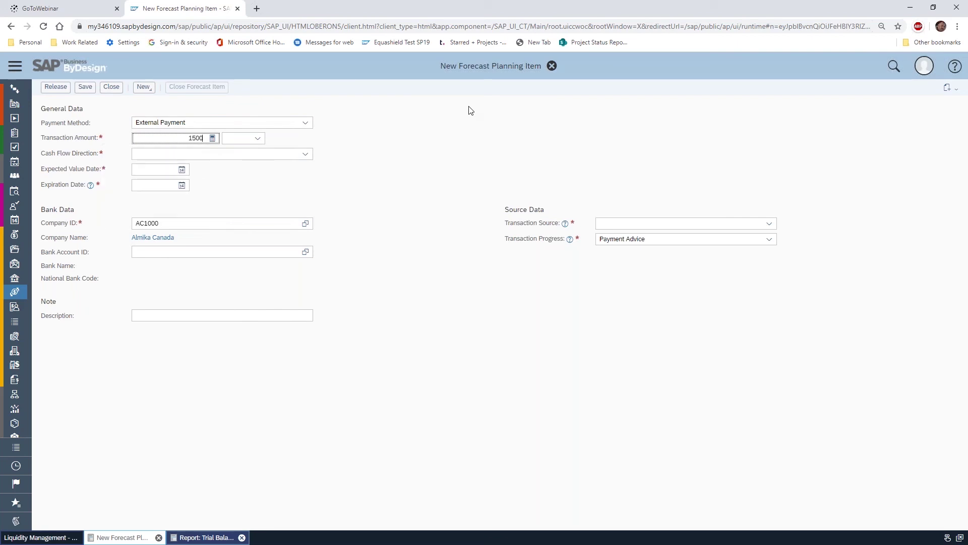
pyautogui.write('000')
pyautogui.press('Tab')
pyautogui.hotkey('shift', 'Tab')
pyautogui.write('1')
pyautogui.press('Tab')
# Step: Set the item's cash flow direction to Increase, its expected value date to 05/15/2020 and its expiration date to 06/15/2020
pyautogui.click(306, 154)
pyautogui.click(234, 183)
pyautogui.press('Tab')
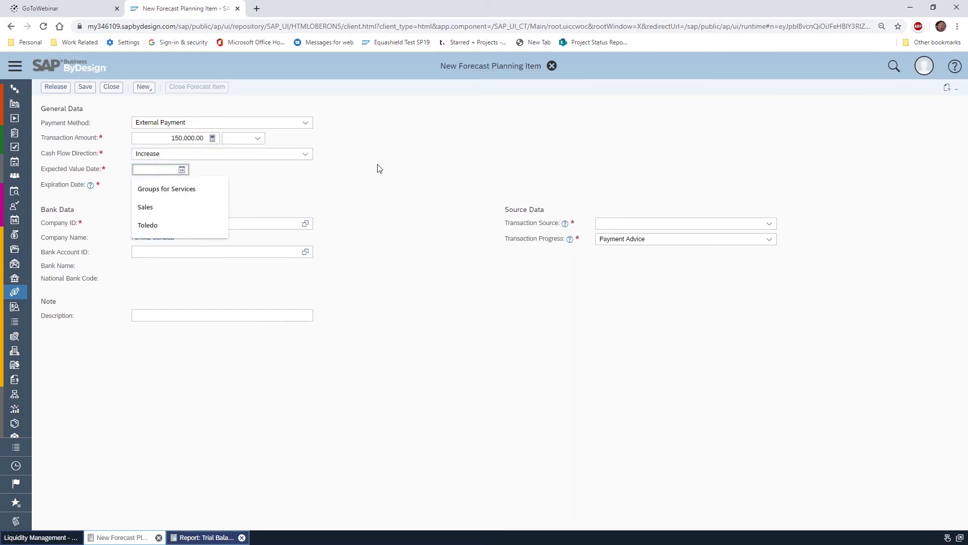
pyautogui.write('05/15/2020')
pyautogui.press('Tab')
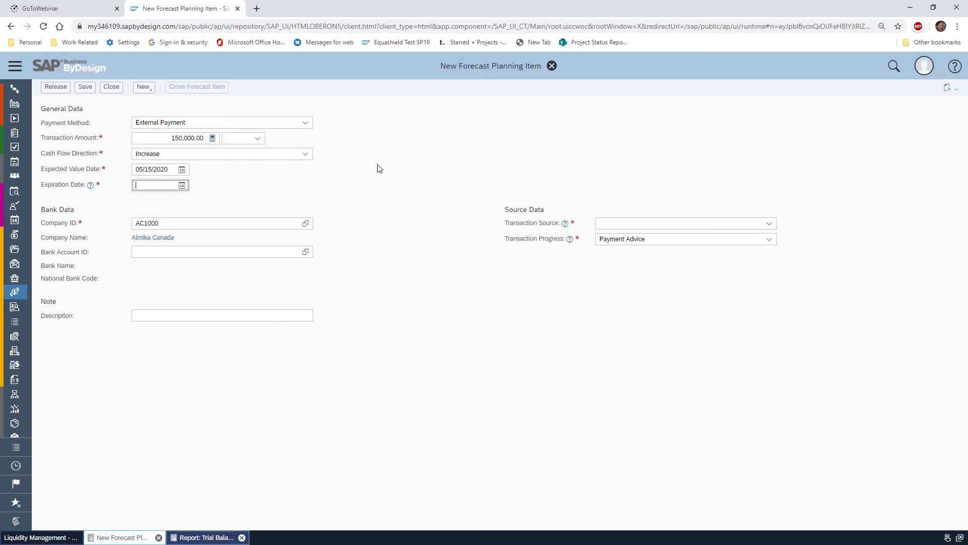
pyautogui.write('06/15/2020')
pyautogui.press('Tab')
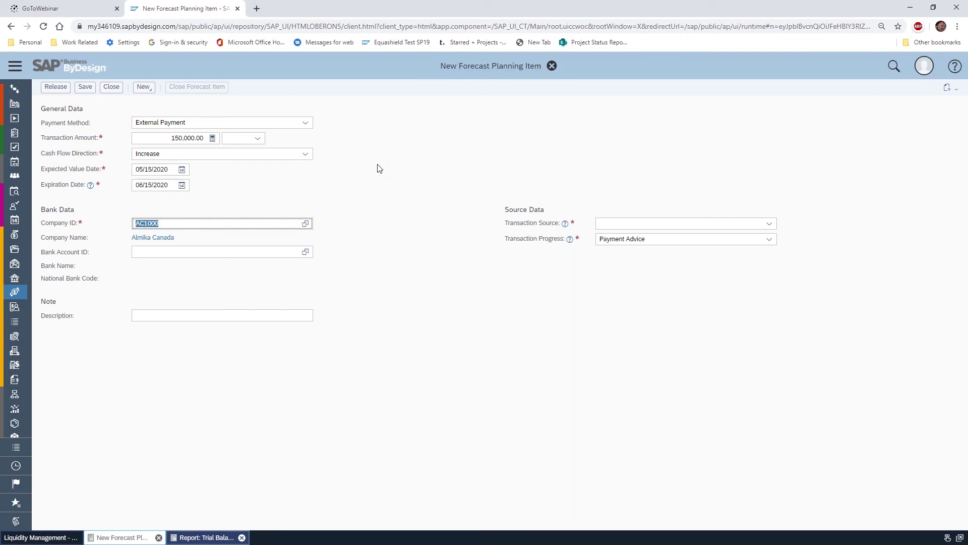
# Step: Assign the item to company 1000 (Almika Inc.) with transaction source Domestic Banks and the Bank of Cleveland account
pyautogui.click(306, 223)
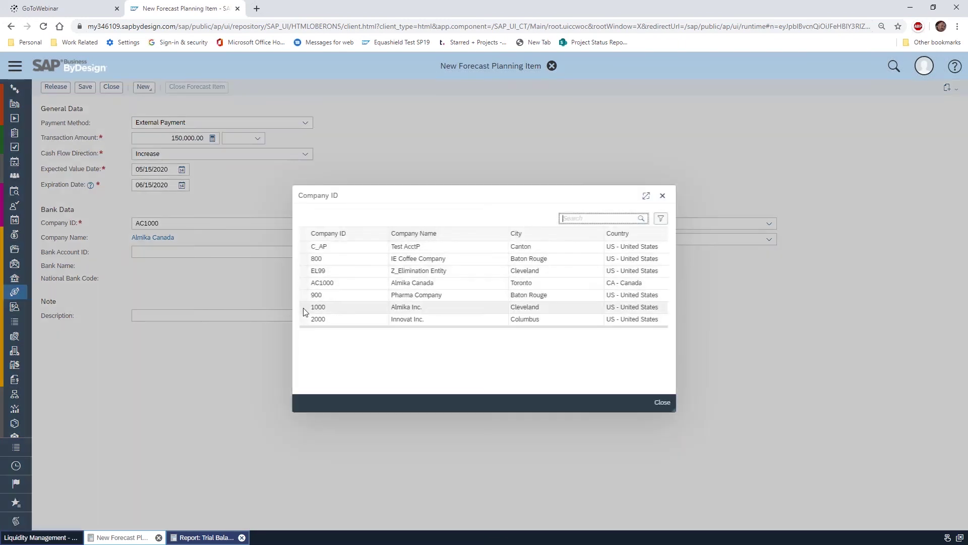
pyautogui.click(309, 308)
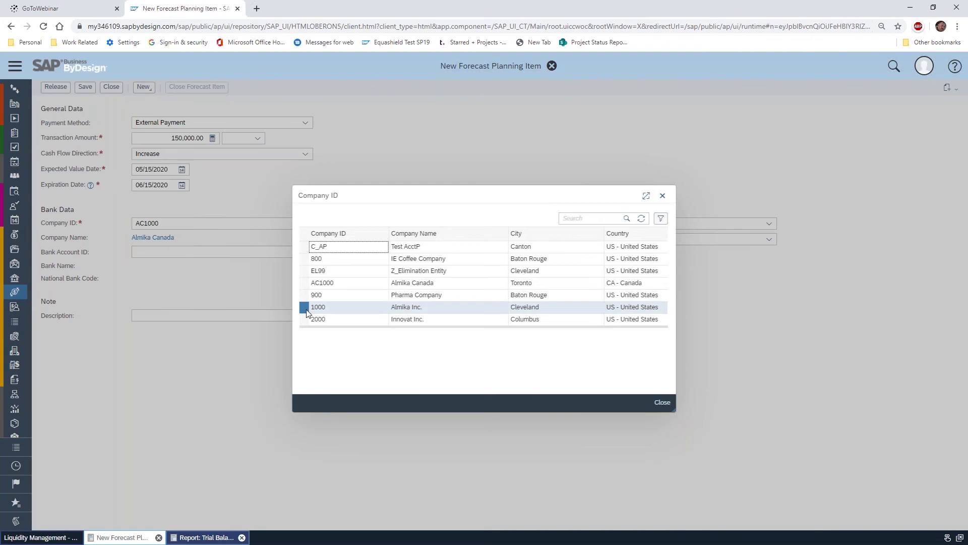
pyautogui.click(769, 223)
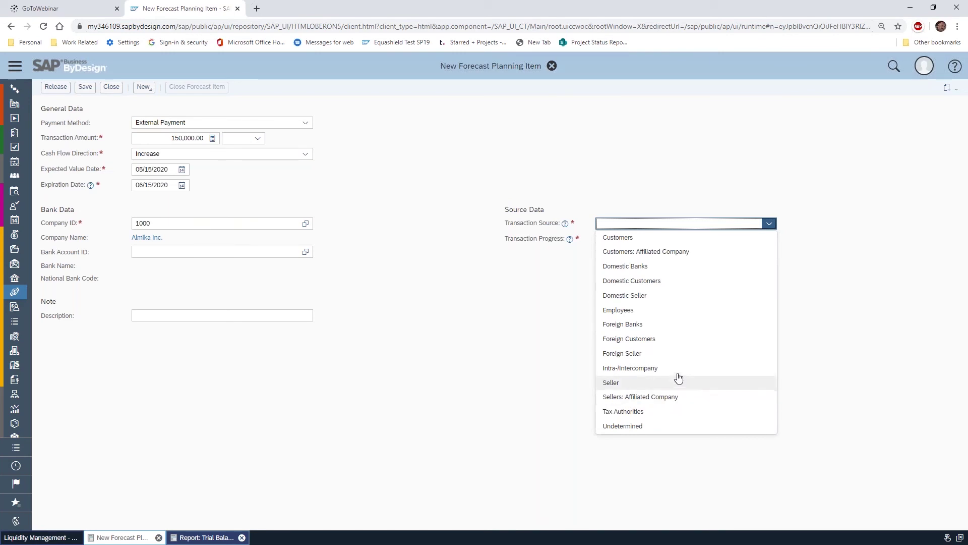
pyautogui.click(668, 265)
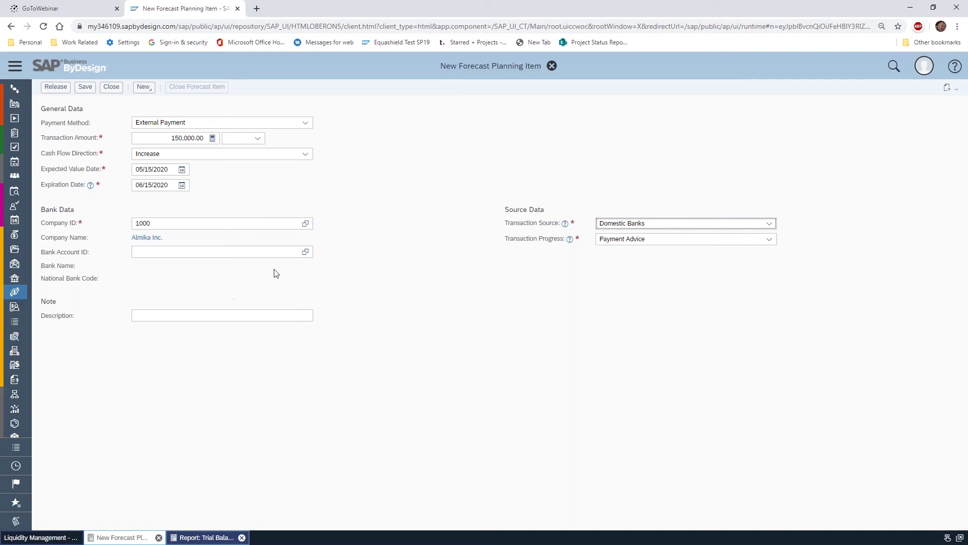
pyautogui.click(305, 251)
pyautogui.click(305, 246)
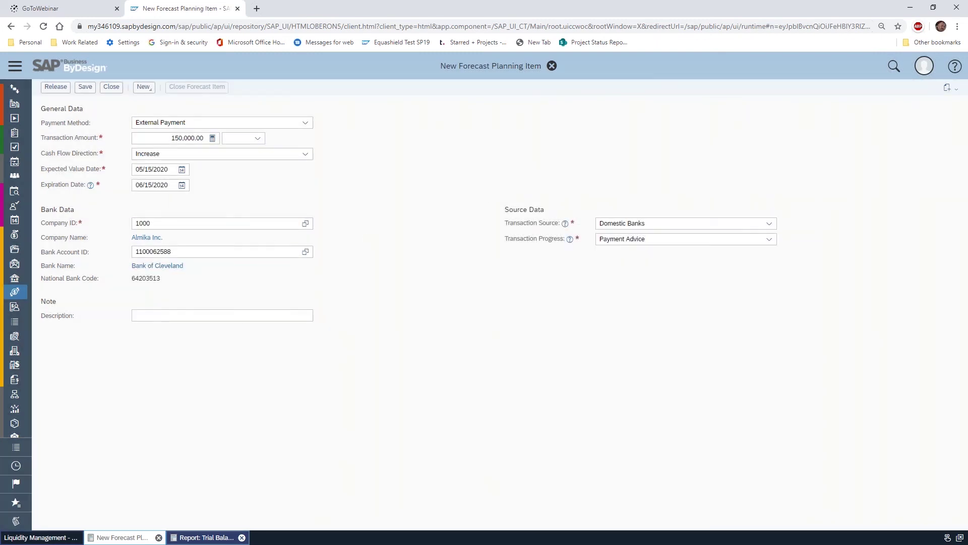
# Step: Enter "Funding from shareholders" as the planning item's description
pyautogui.click(217, 316)
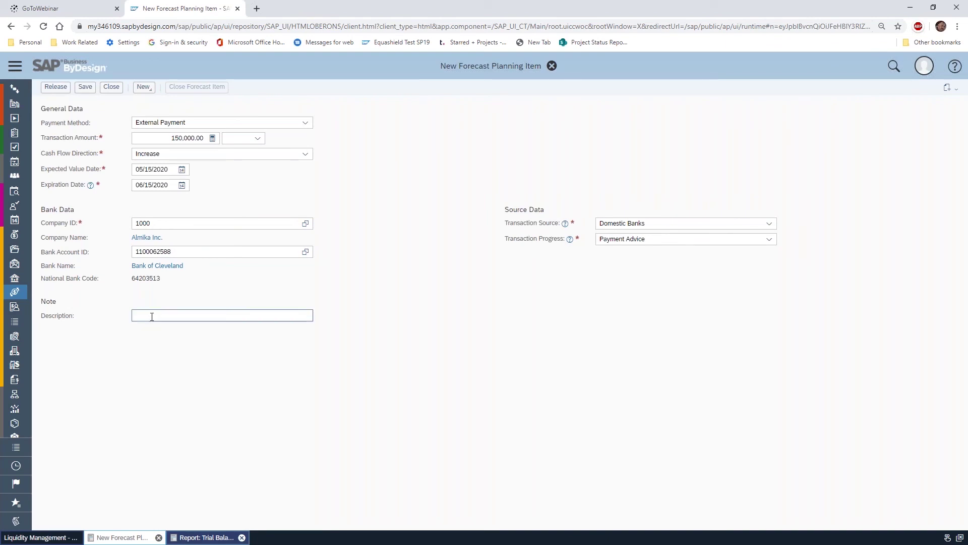
pyautogui.click(403, 338)
pyautogui.click(228, 317)
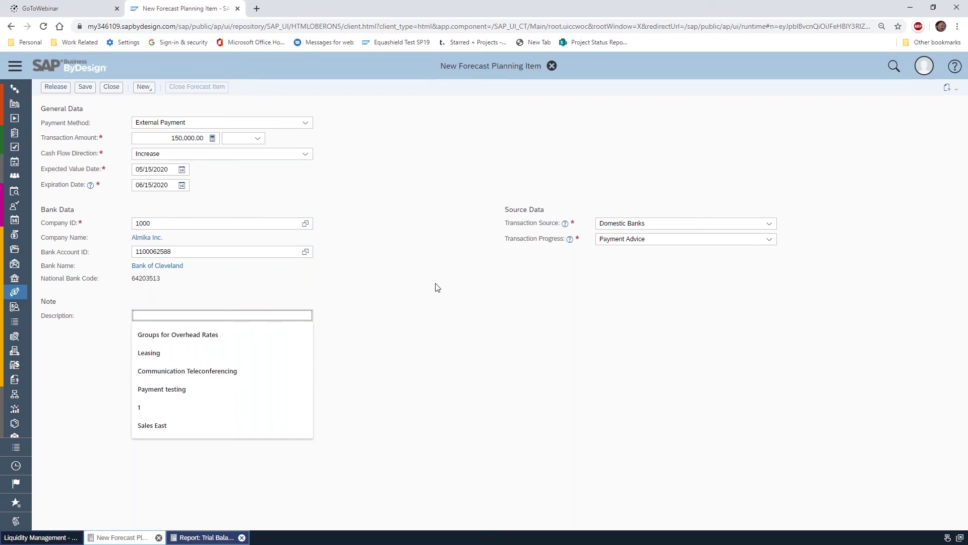
pyautogui.write('Funding from shareholders')
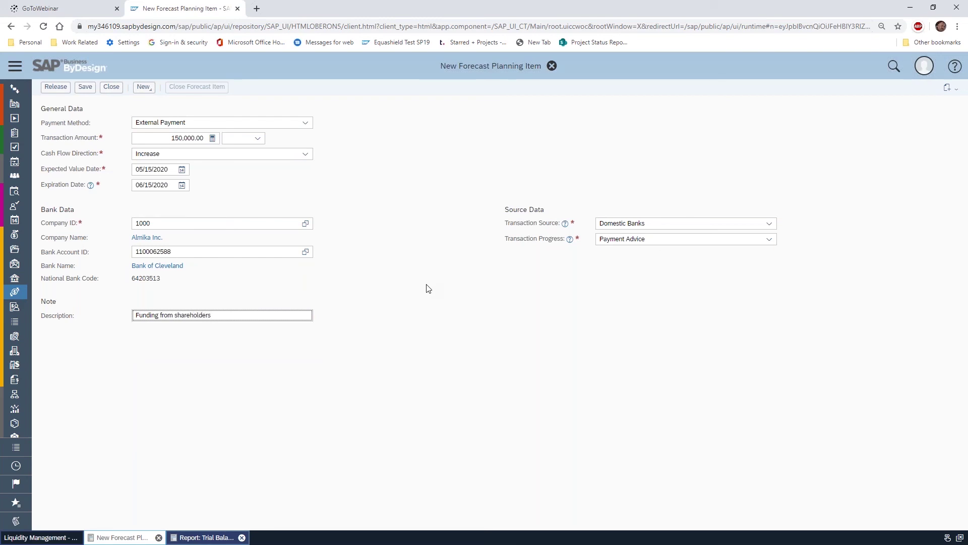
pyautogui.click(427, 287)
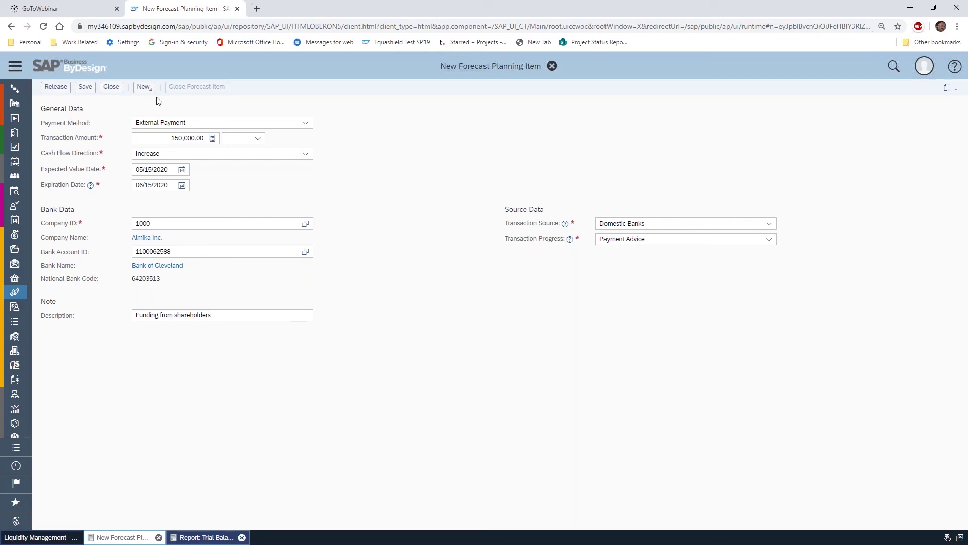
# Step: Set the transaction currency to US Dollar (USD), release the forecast planning item and close it
pyautogui.click(85, 89)
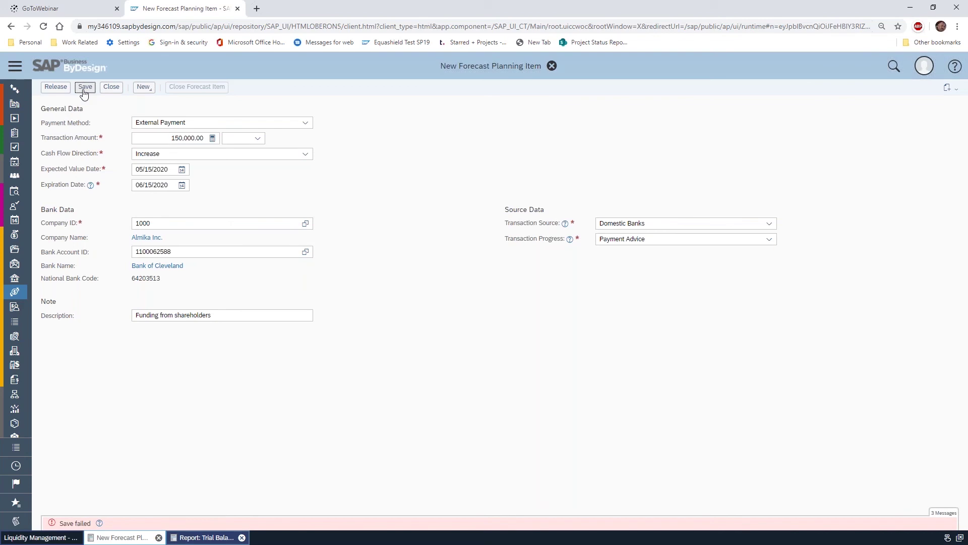
pyautogui.click(55, 88)
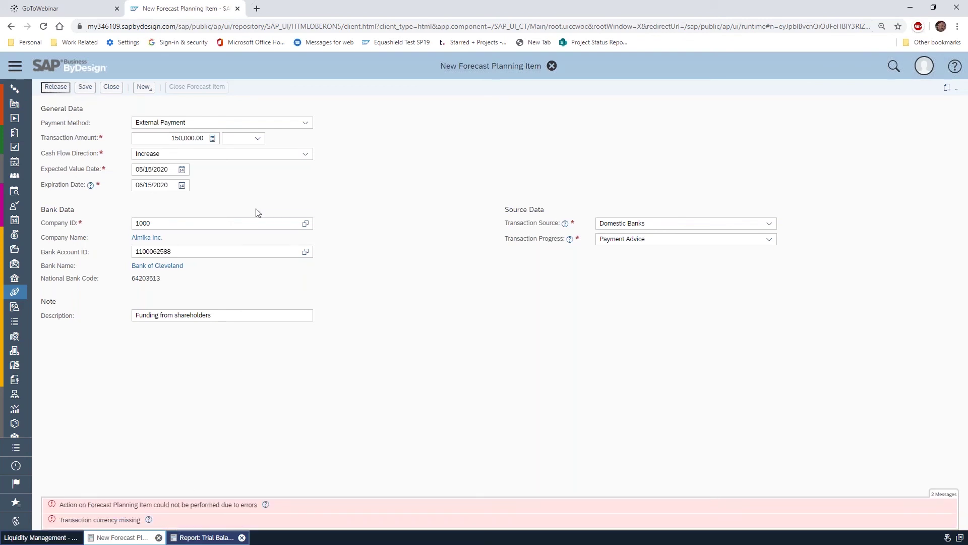
pyautogui.click(241, 138)
pyautogui.write('us')
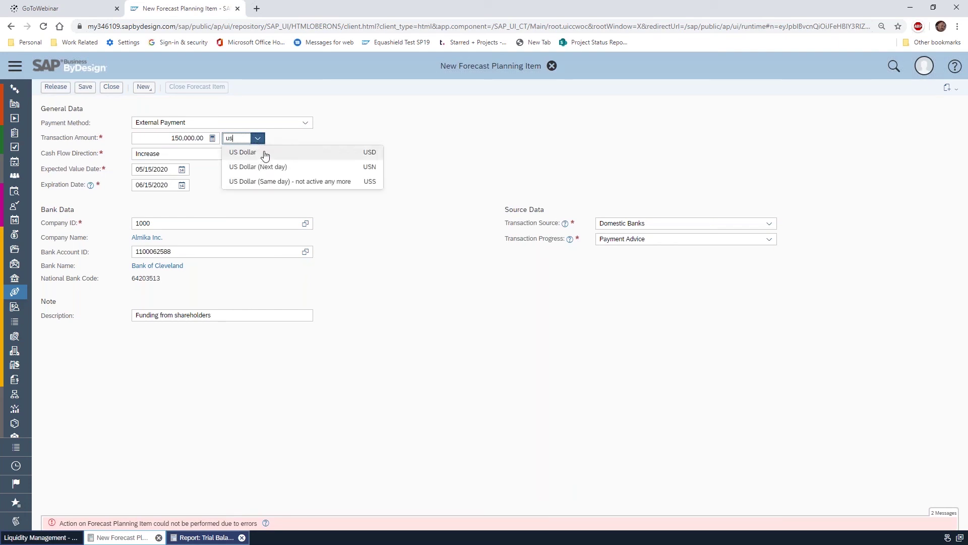
pyautogui.click(265, 153)
pyautogui.click(56, 87)
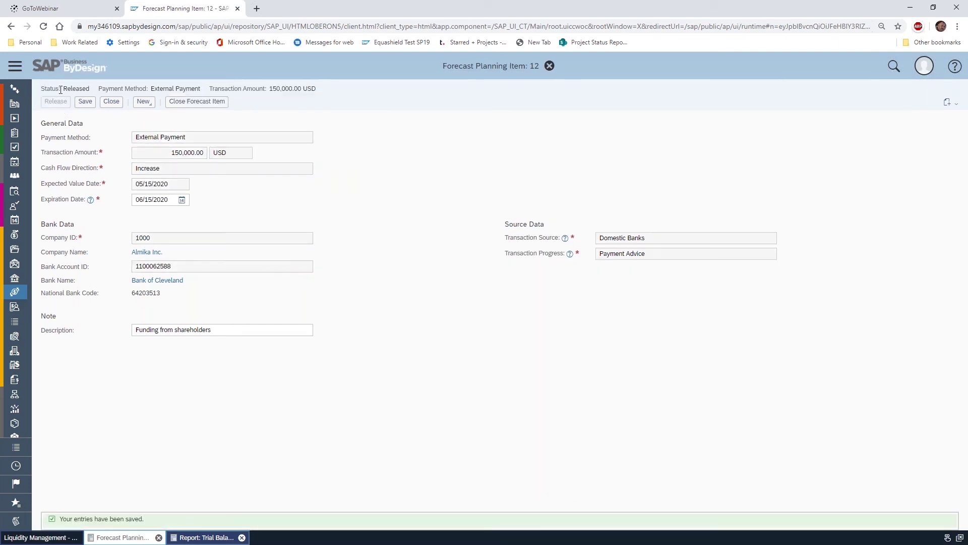
pyautogui.click(112, 102)
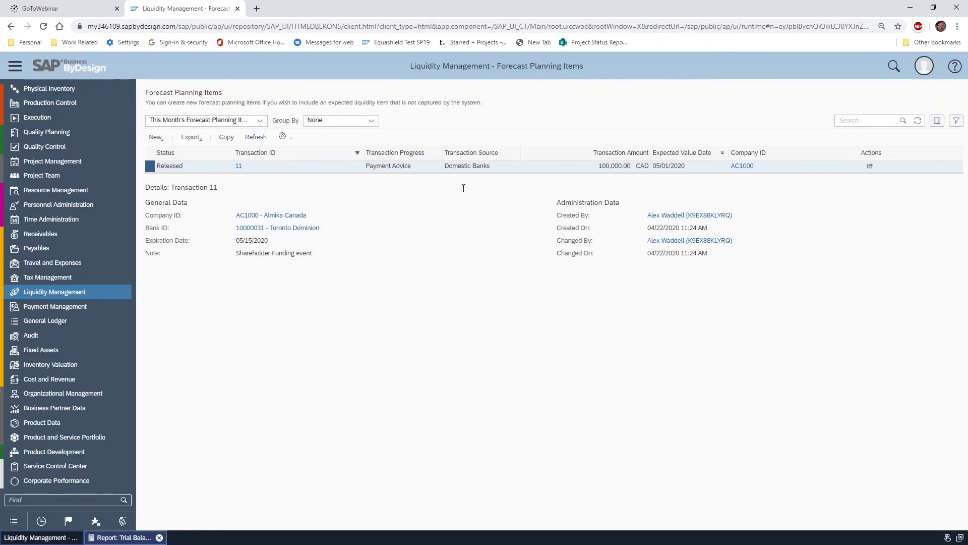
# Step: Refresh the forecast planning items list, then refresh the planning items of liquidity forecast 2303
pyautogui.click(917, 120)
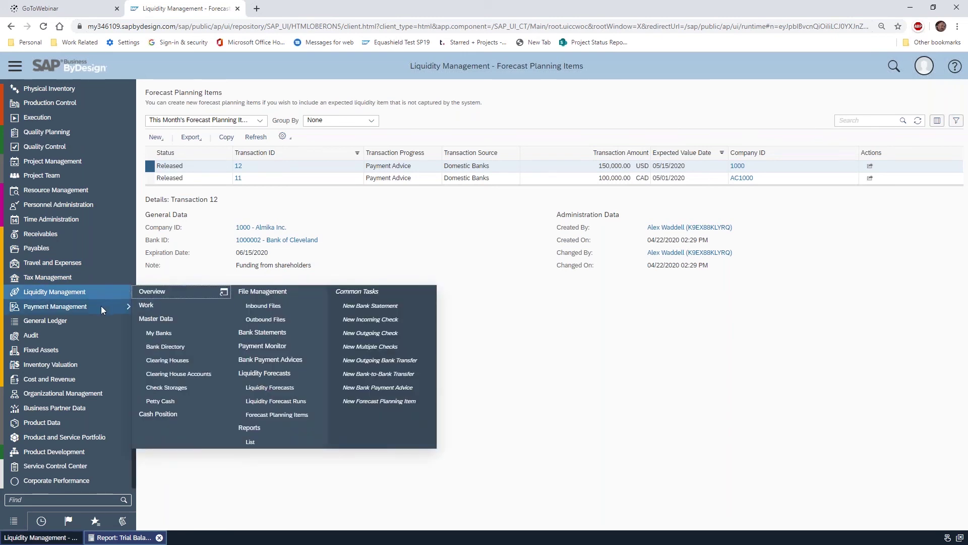
pyautogui.click(286, 391)
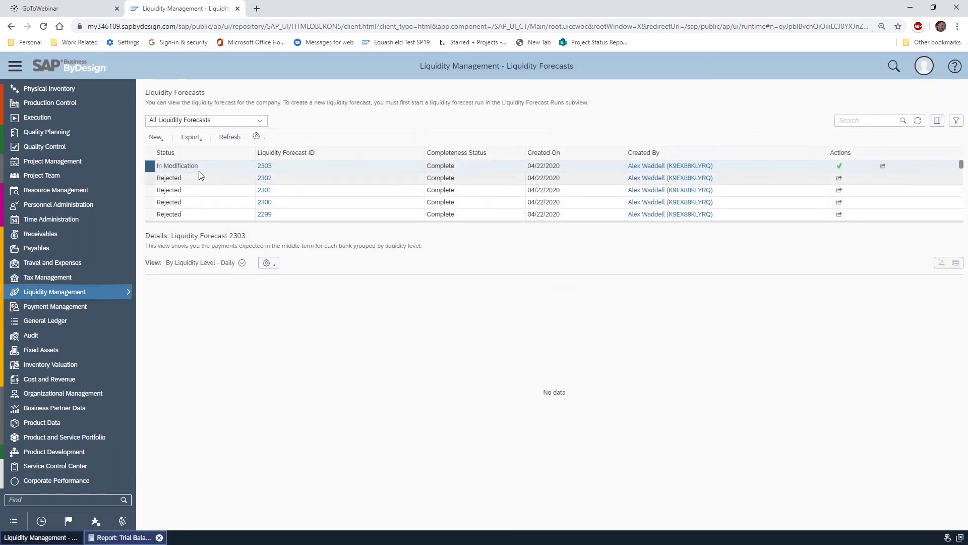
pyautogui.click(256, 136)
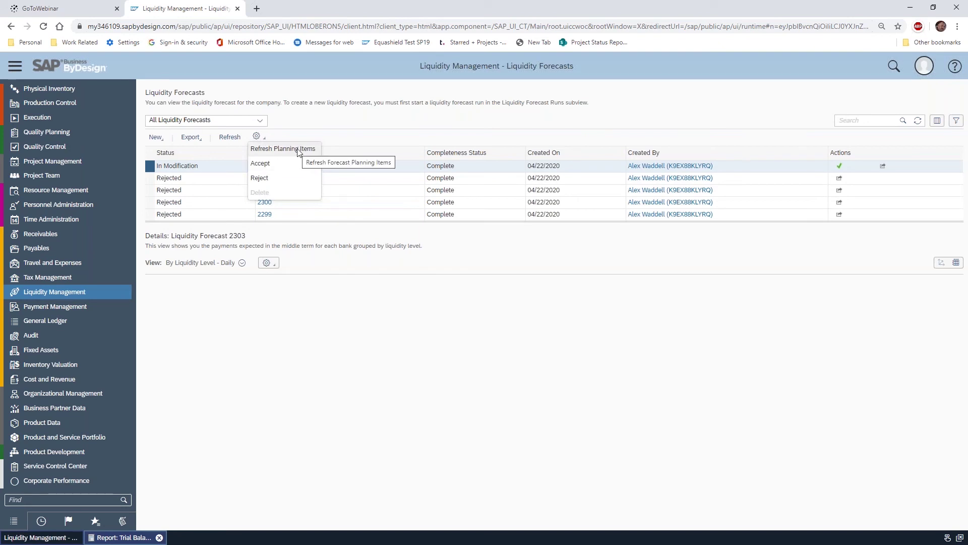
pyautogui.click(299, 149)
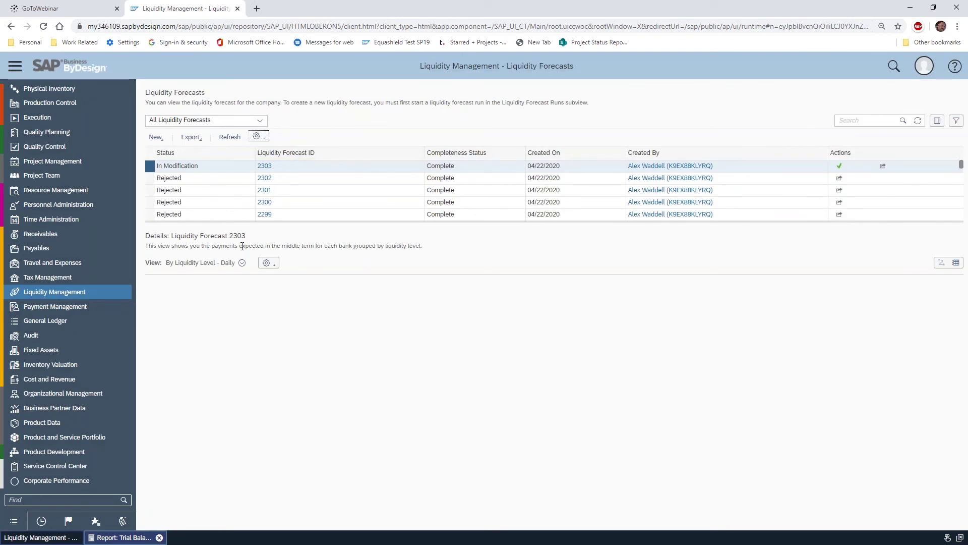
# Step: Open the daily liquidity level report for forecast 2303 and set its company to 1000 (Almika Inc.)
pyautogui.click(274, 265)
pyautogui.click(289, 292)
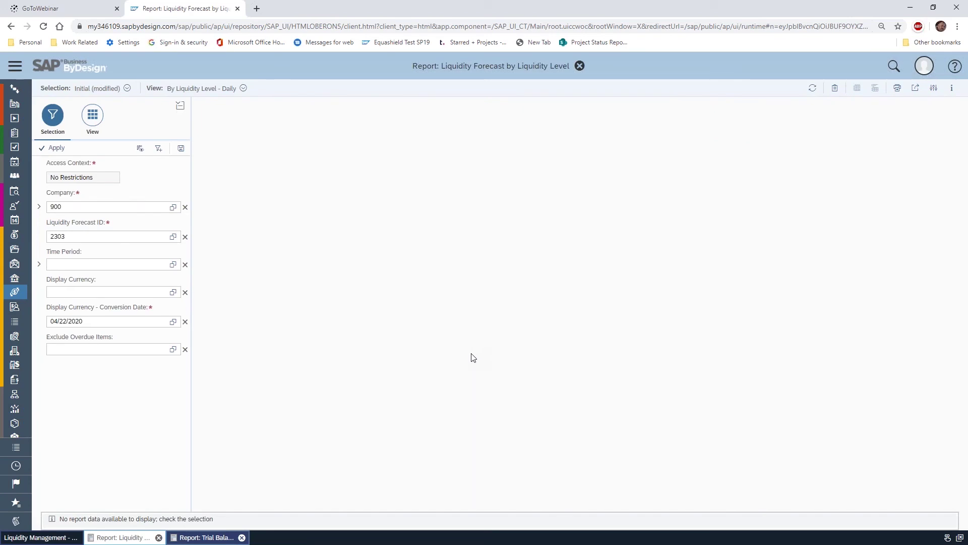
pyautogui.click(173, 206)
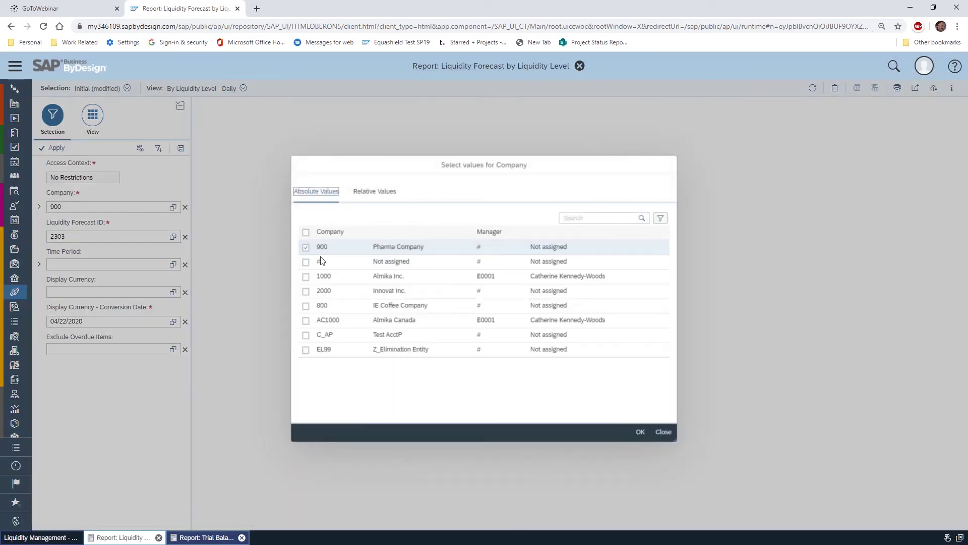
pyautogui.click(306, 276)
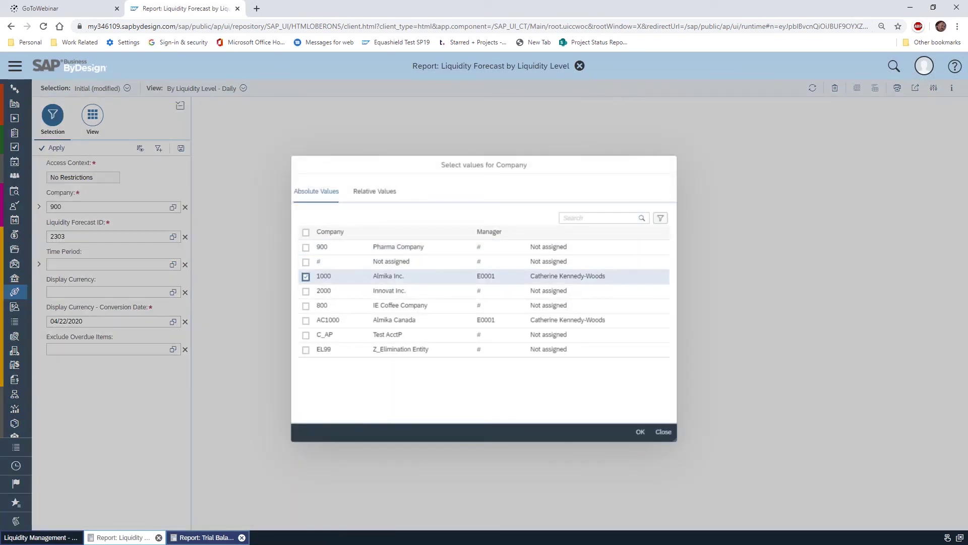
pyautogui.click(640, 432)
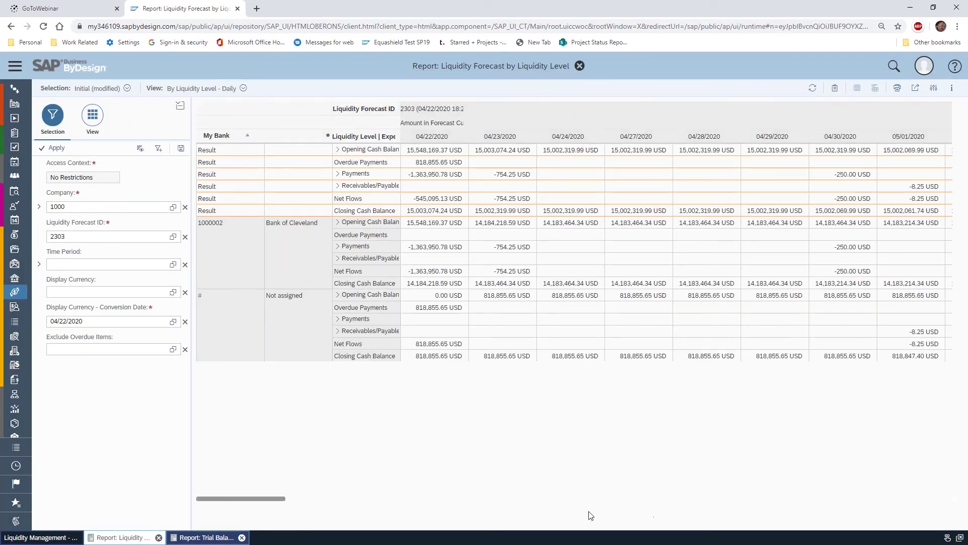
# Step: Examine the daily cash flows around 05/15/2020 and expand the Bank of Cleveland payments
pyautogui.moveTo(282, 504); pyautogui.dragTo(404, 513)
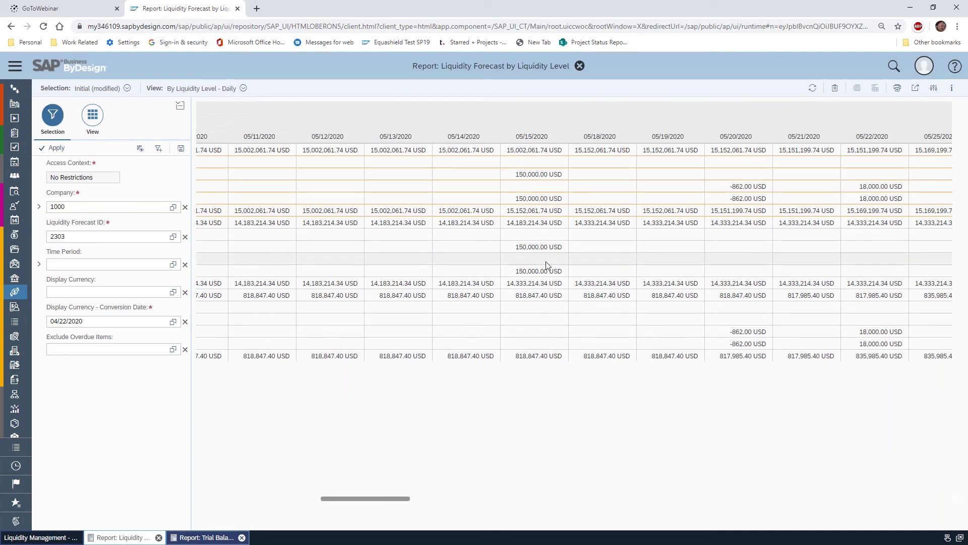
pyautogui.moveTo(399, 506); pyautogui.dragTo(275, 501)
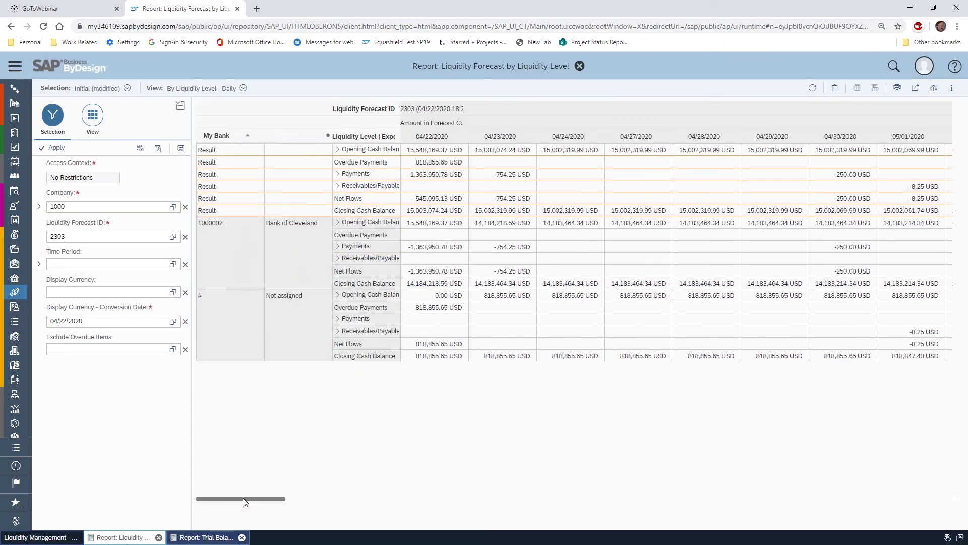
pyautogui.moveTo(244, 502); pyautogui.dragTo(221, 513)
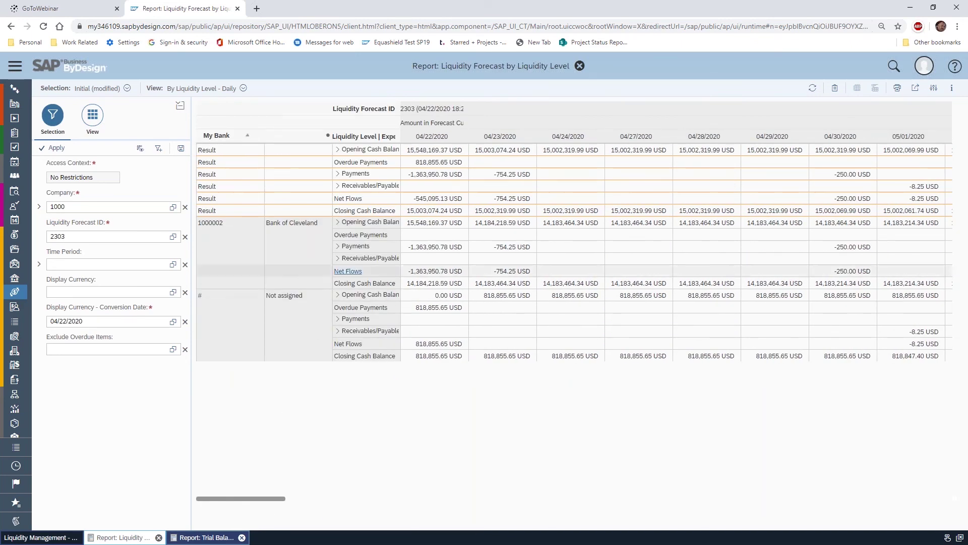
pyautogui.click(337, 247)
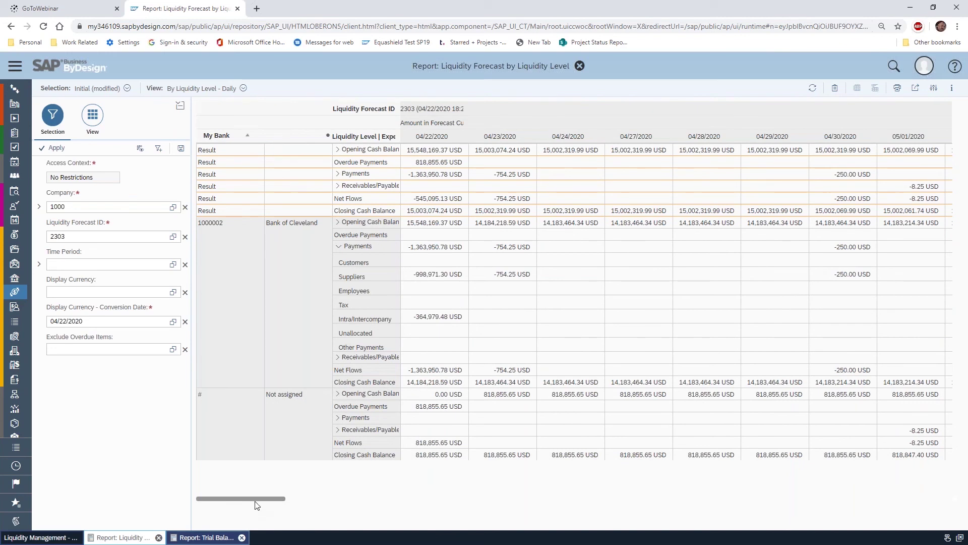
# Step: Switch the report to the By Liquidity Level - Monthly view and expand the Bank of Cleveland payments
pyautogui.click(243, 89)
pyautogui.click(250, 162)
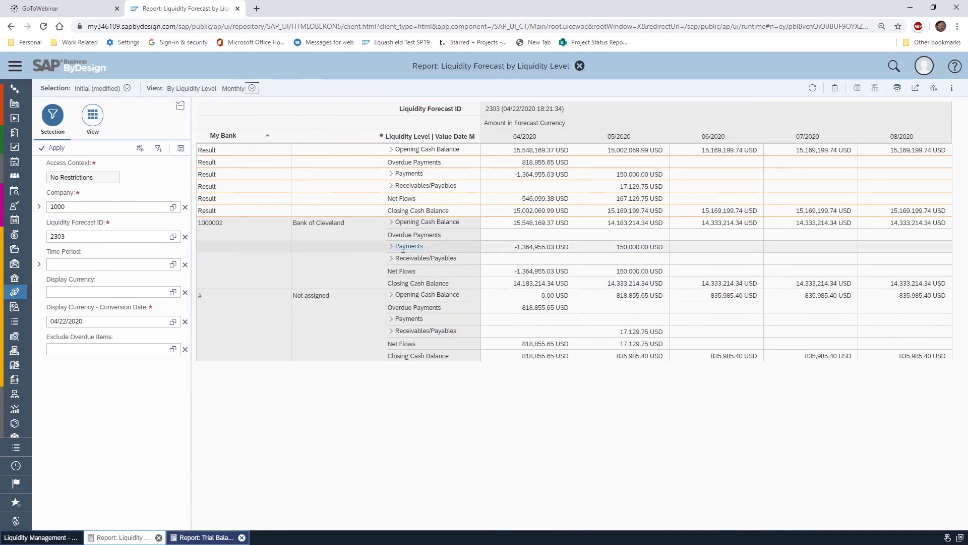
pyautogui.click(391, 247)
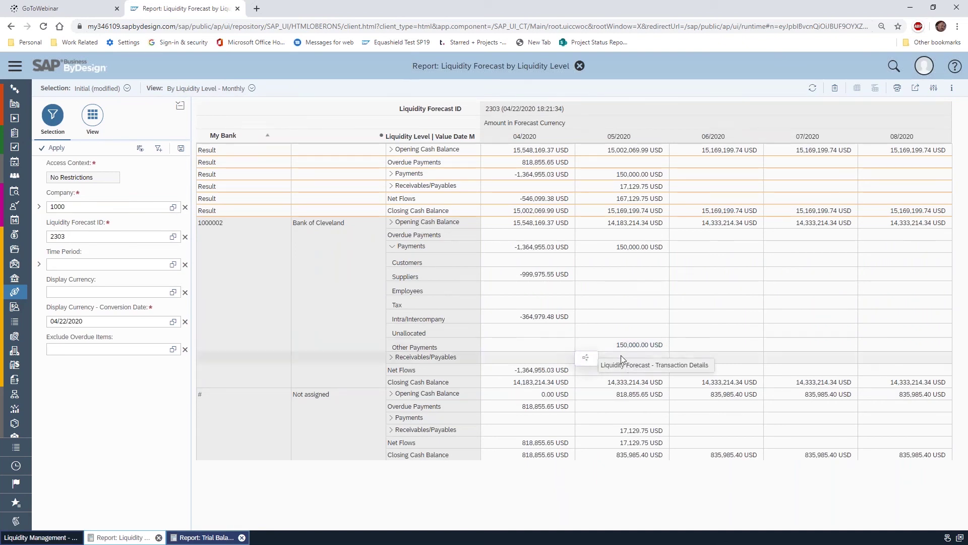
# Step: Review the transaction details behind the 05/2020 Other Payments amount, then close both liquidity forecast reports
pyautogui.click(629, 369)
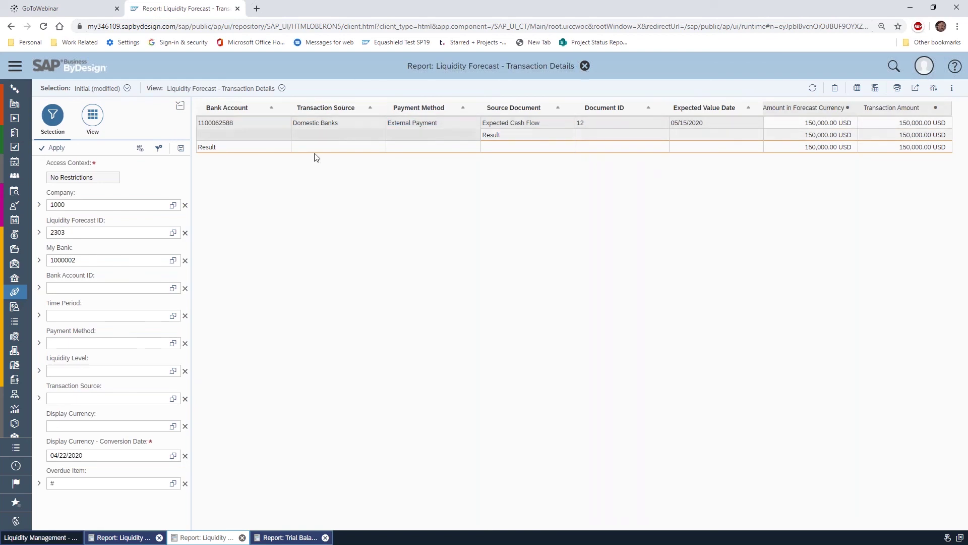
pyautogui.click(584, 66)
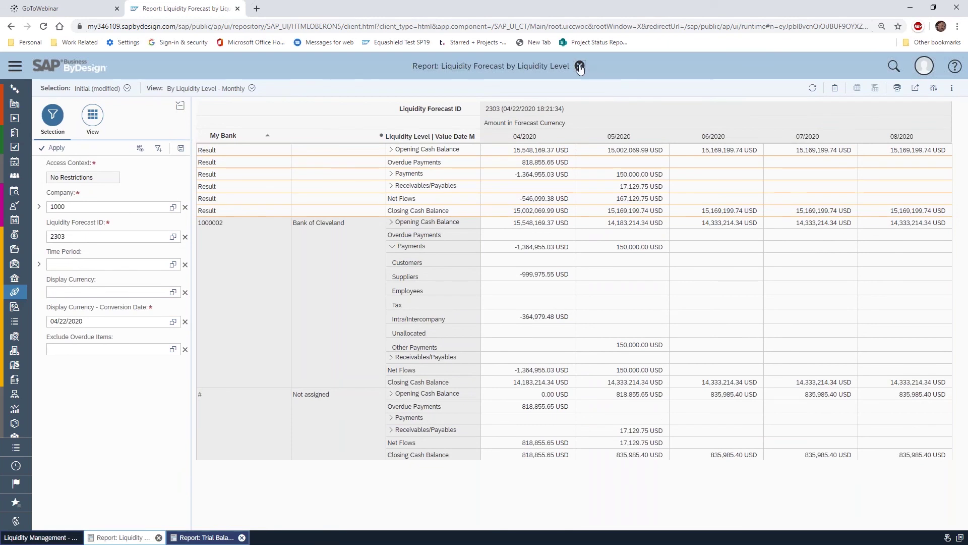
pyautogui.click(579, 67)
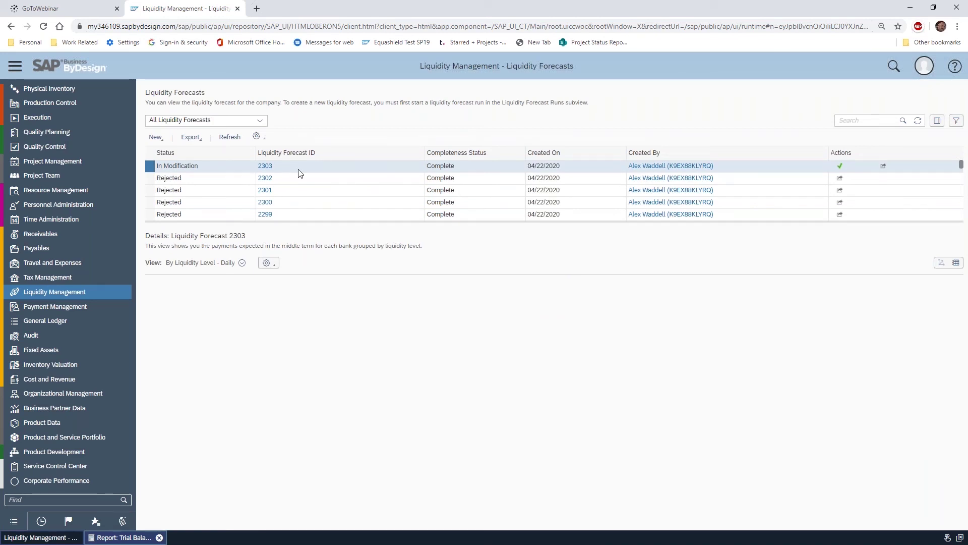
pyautogui.click(260, 138)
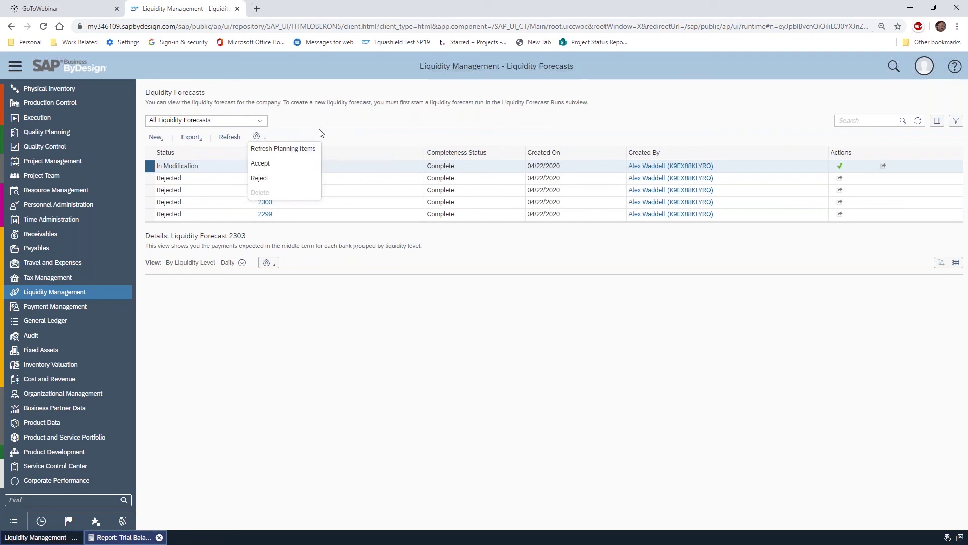
pyautogui.click(380, 137)
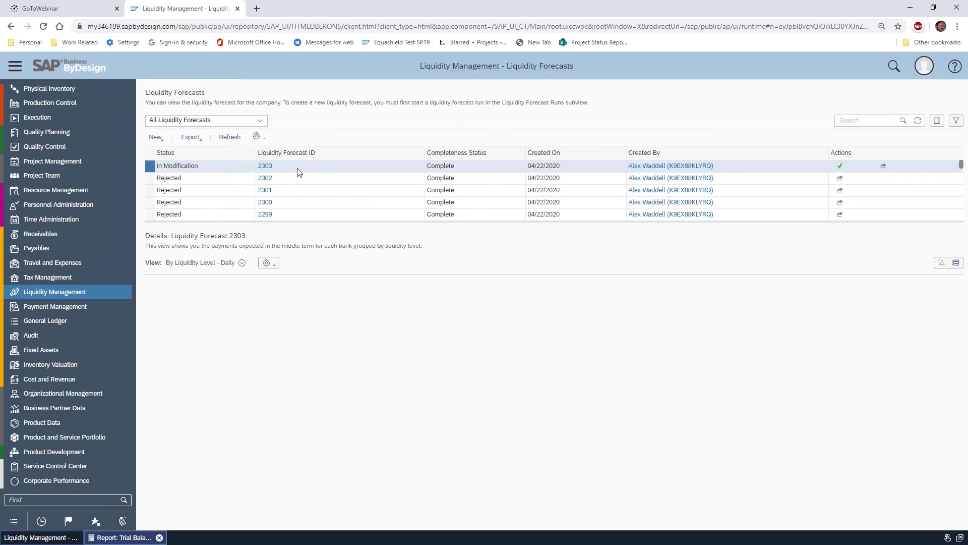
pyautogui.click(256, 136)
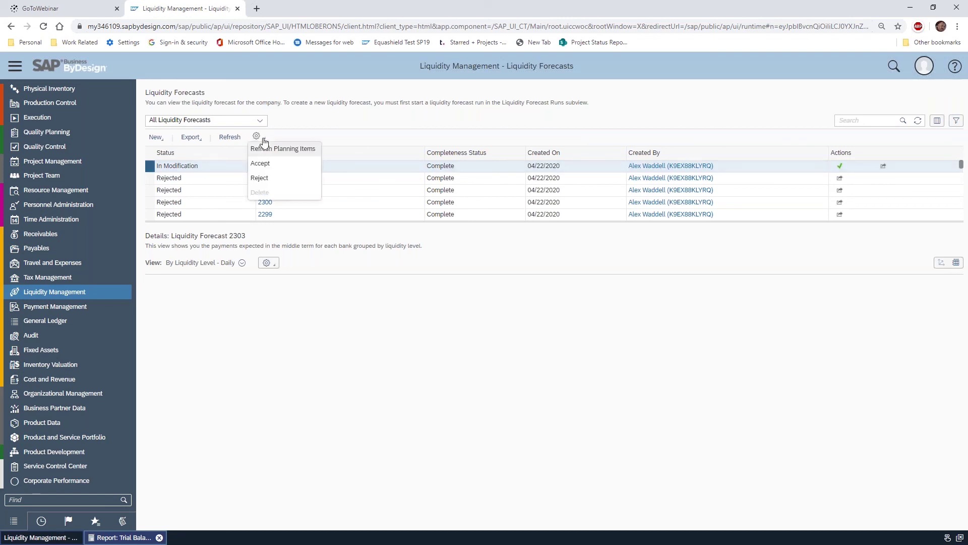
pyautogui.click(284, 123)
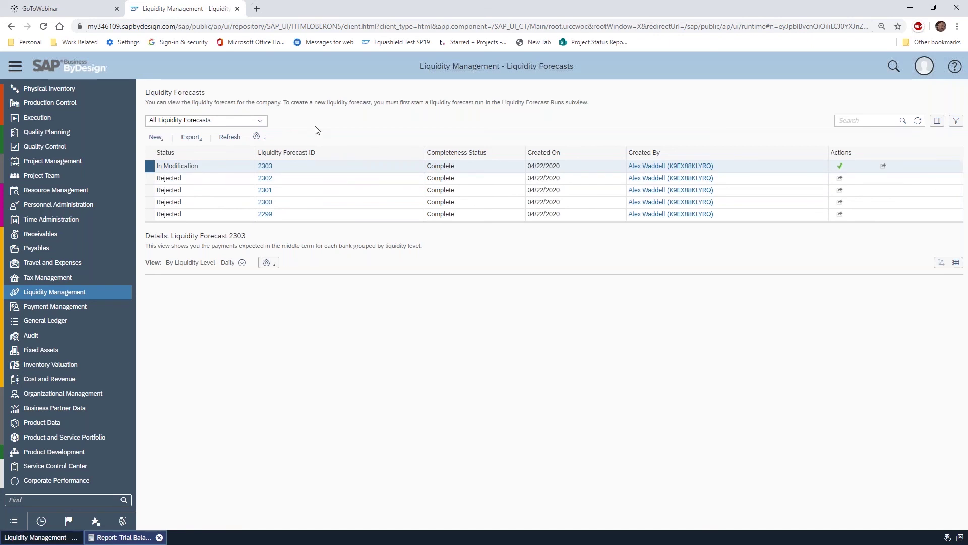
pyautogui.click(260, 137)
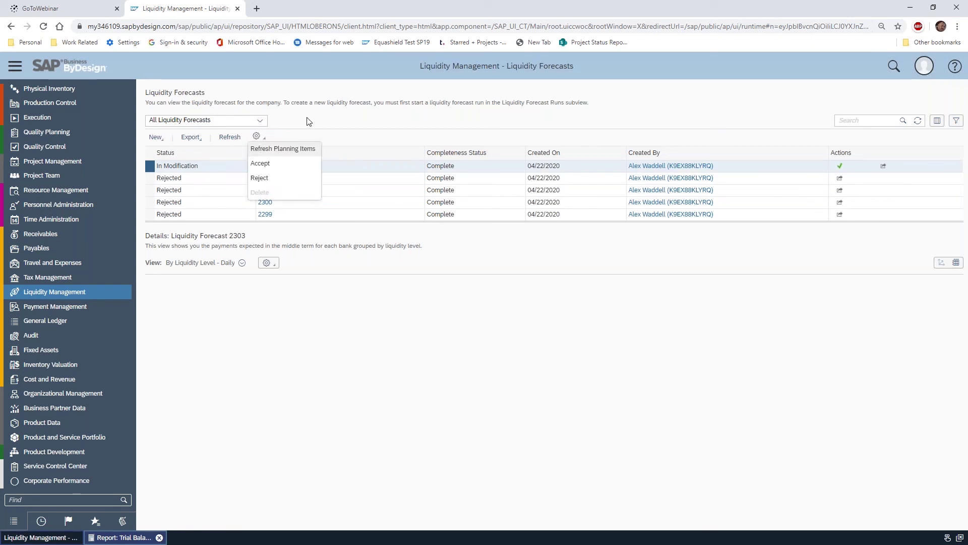
pyautogui.click(319, 130)
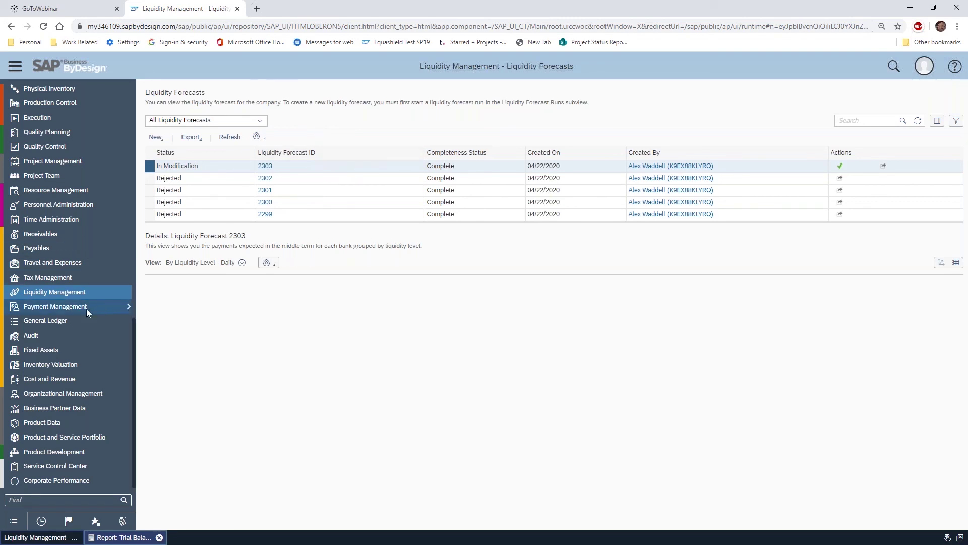
# Step: Create a new bank payment advice for company 1000 with the advice ID "Future Bank Expense"
pyautogui.moveTo(96, 292)
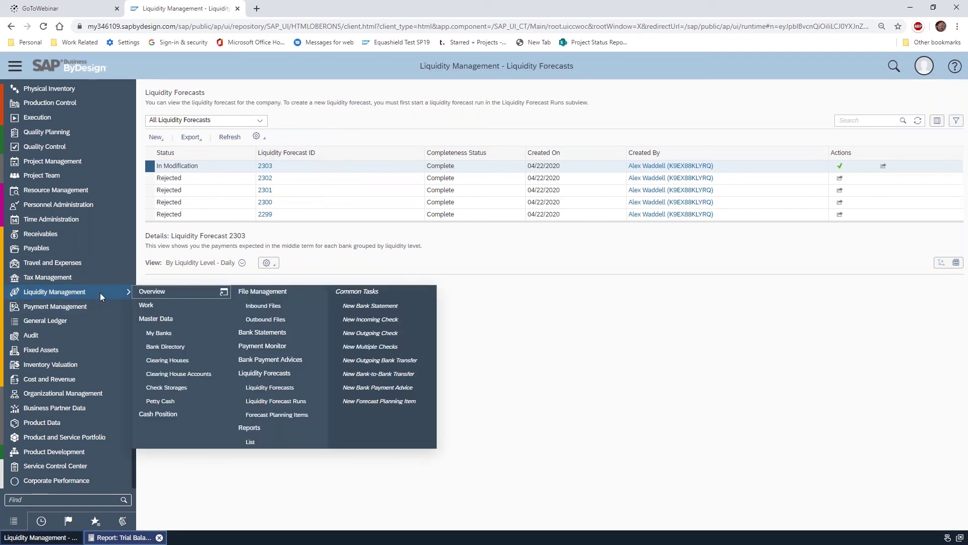
pyautogui.click(378, 392)
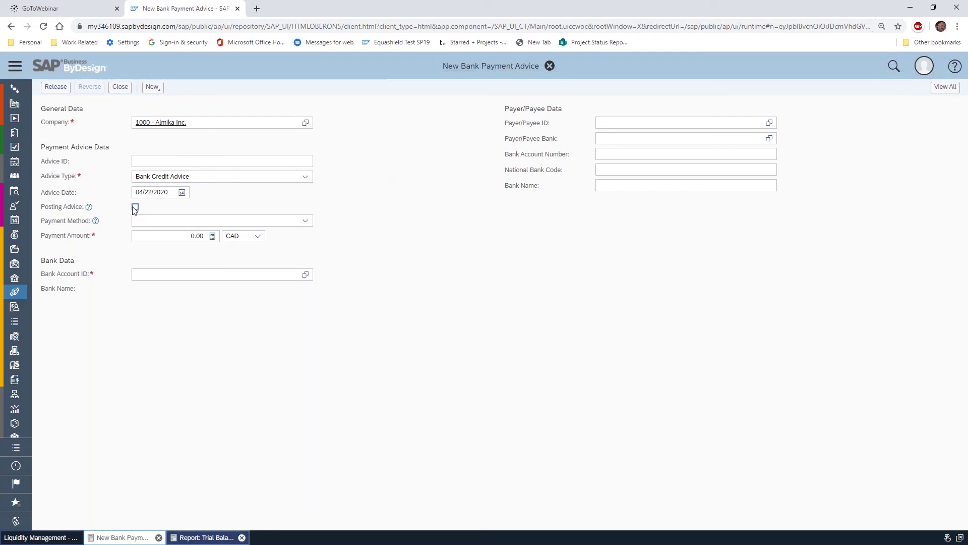
pyautogui.click(291, 160)
pyautogui.click(184, 161)
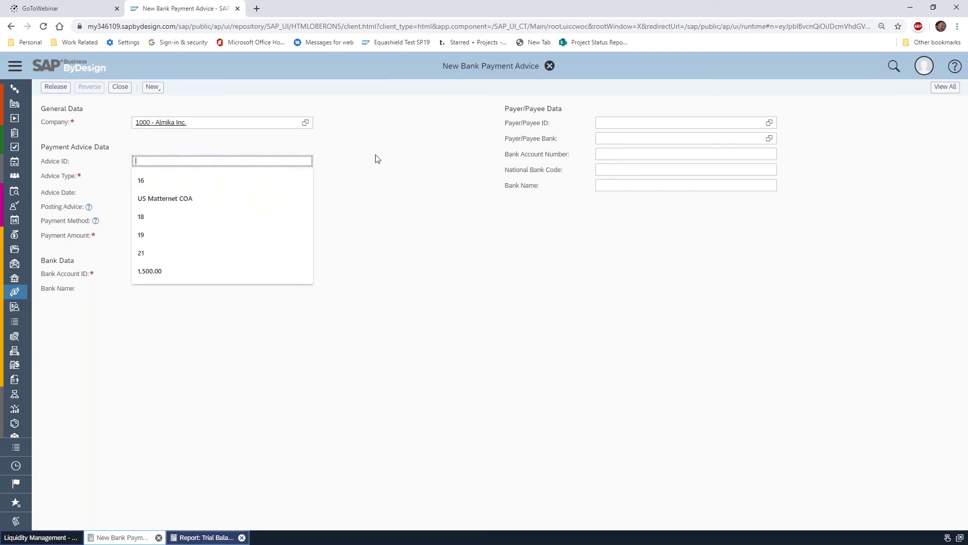
pyautogui.click(222, 142)
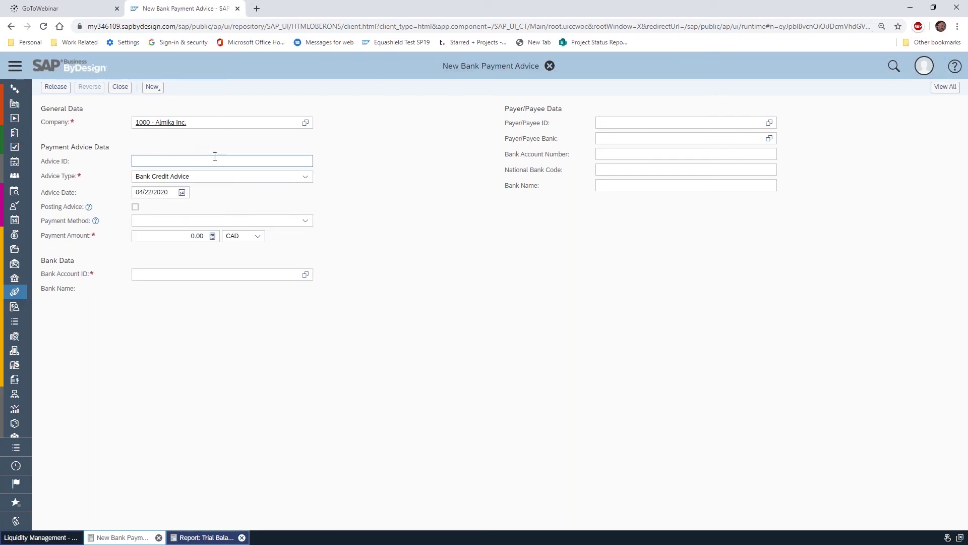
pyautogui.click(170, 161)
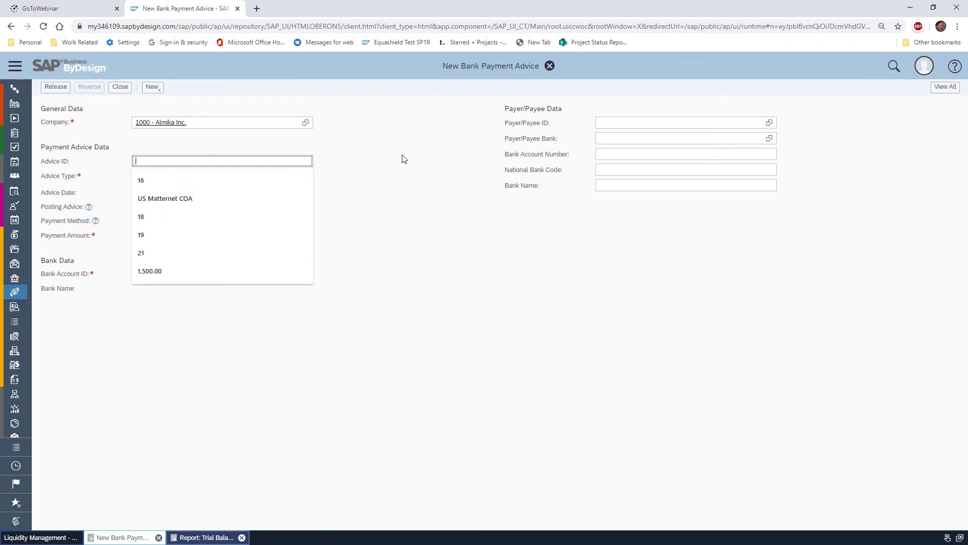
pyautogui.write('Futre')
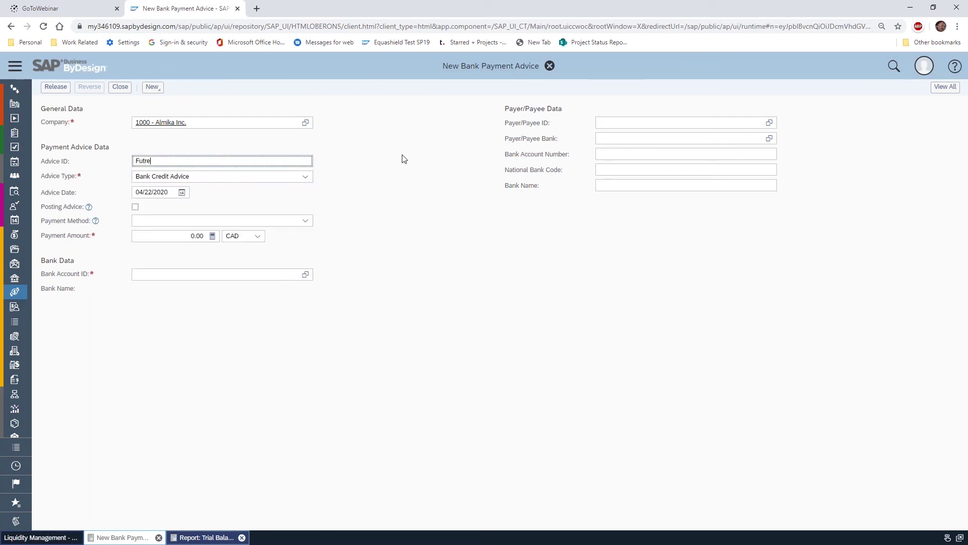
pyautogui.press('BackSpace')
pyautogui.press('BackSpace')
pyautogui.write('ure Bank Expense')
# Step: Set the advice type to Bank Debit Advice and the advice date to 05/01/2020
pyautogui.click(306, 179)
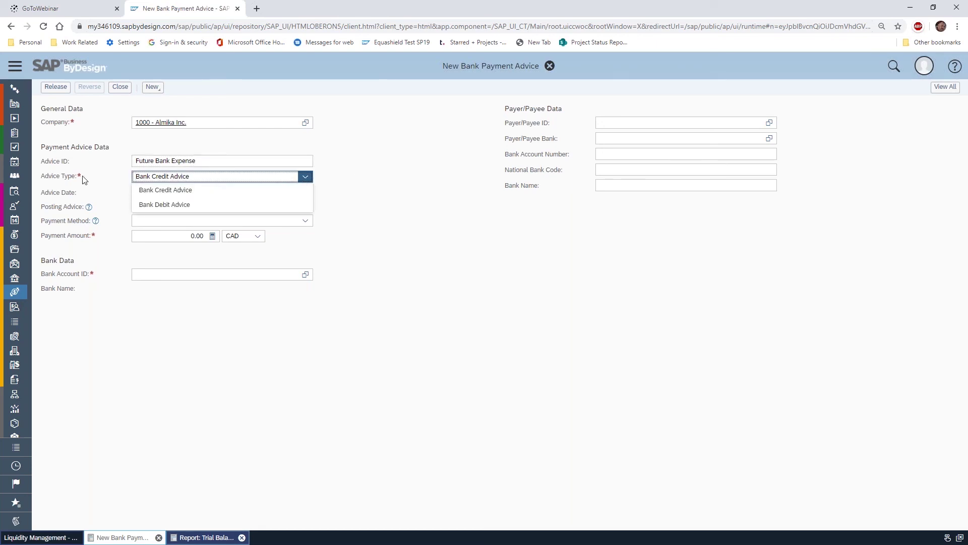
pyautogui.click(215, 206)
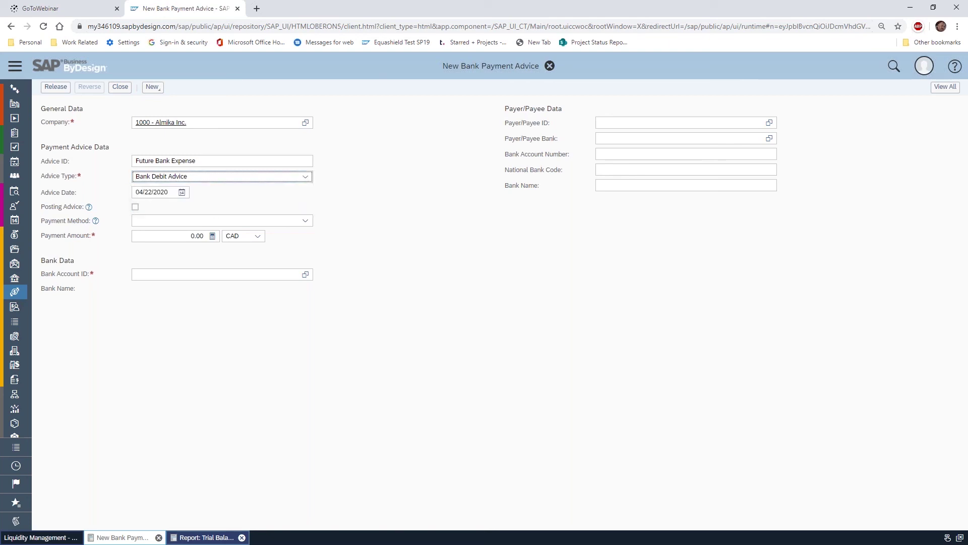
pyautogui.click(171, 192)
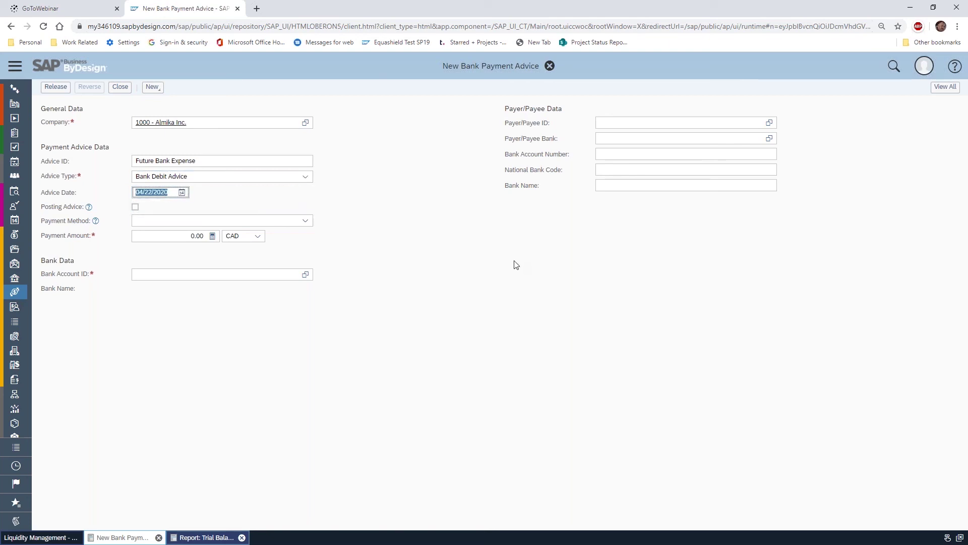
pyautogui.write('0501')
pyautogui.click(516, 264)
# Step: Set the payment method to Direct Debit and the payment amount to 2,500.00
pyautogui.click(306, 221)
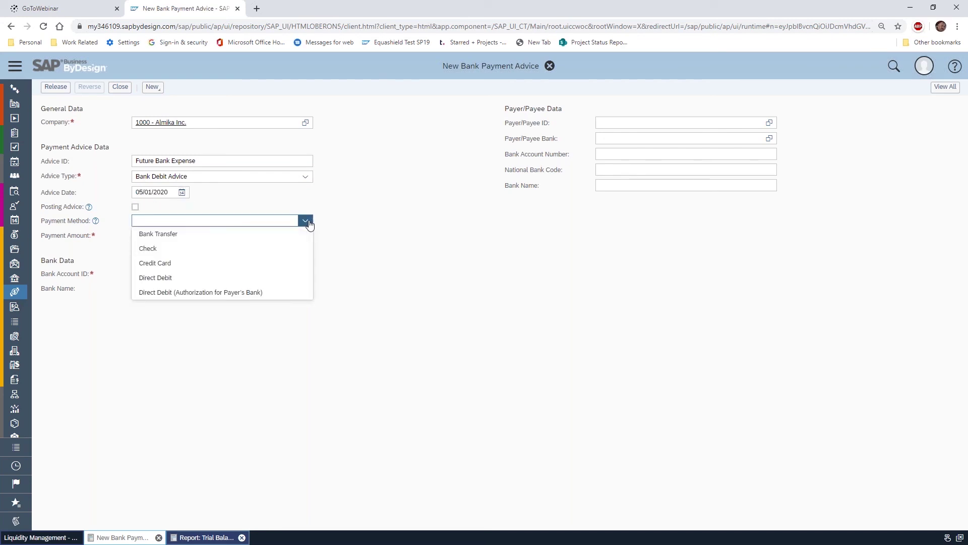
pyautogui.click(181, 278)
pyautogui.click(176, 235)
pyautogui.write('25000')
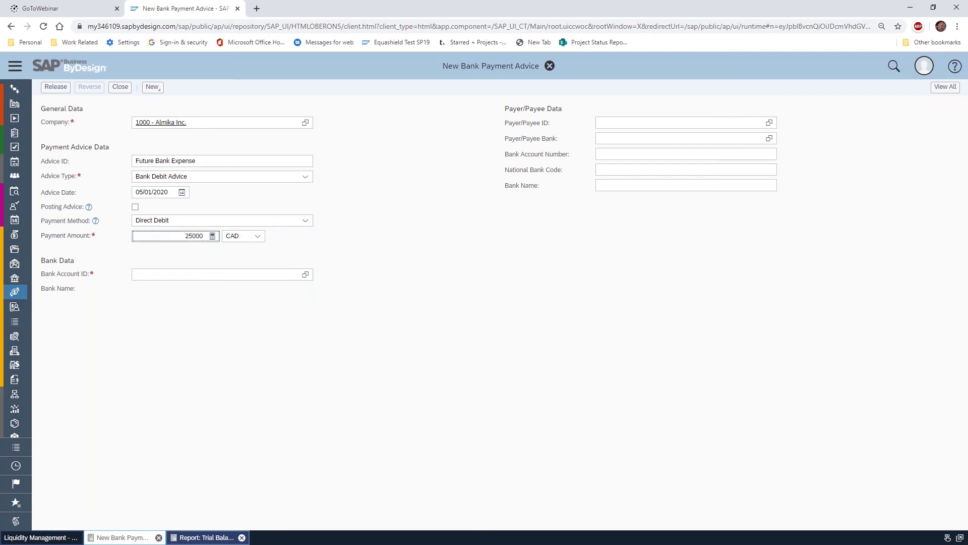
pyautogui.press('Tab')
# Step: Assign the Bank of Cleveland account to the bank payment advice, then release and close the advice
pyautogui.click(307, 275)
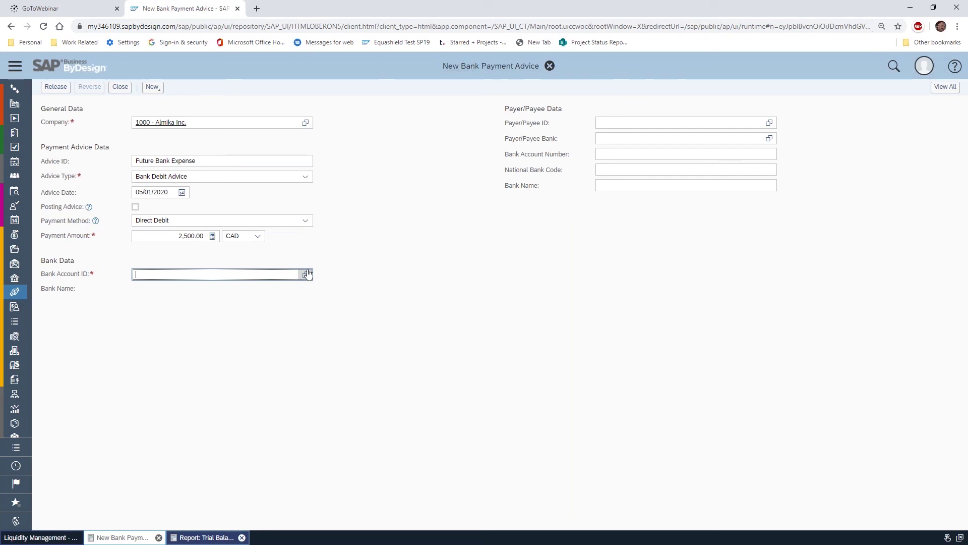
pyautogui.click(307, 274)
pyautogui.click(305, 250)
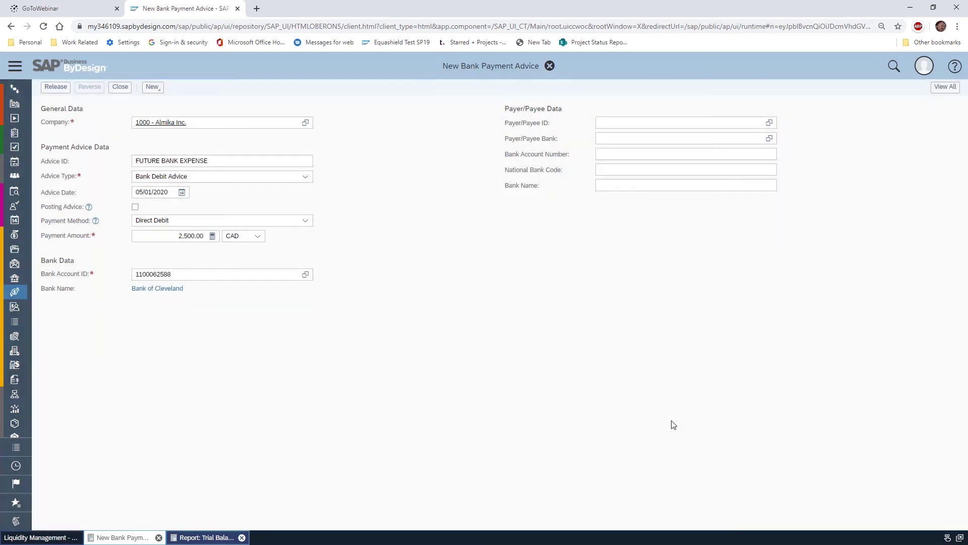
pyautogui.click(55, 87)
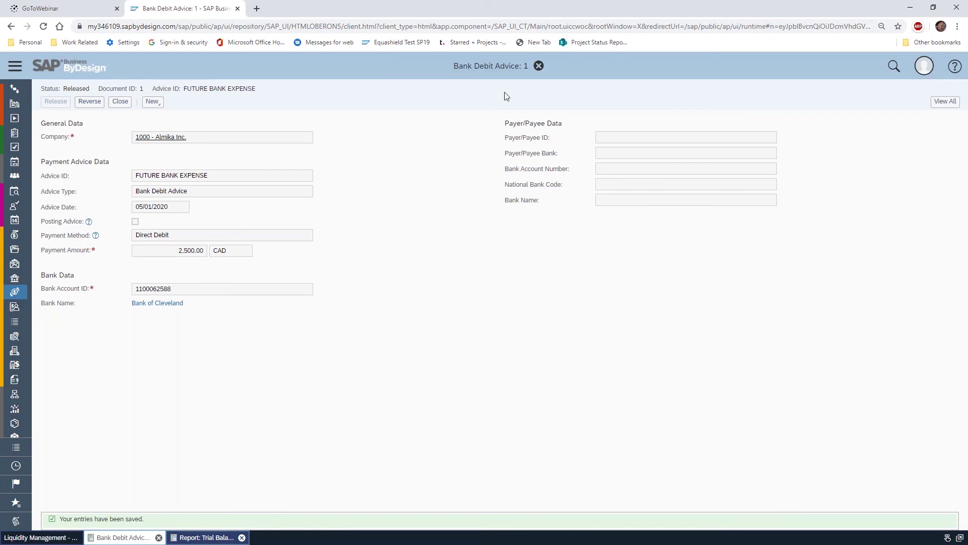
pyautogui.click(123, 106)
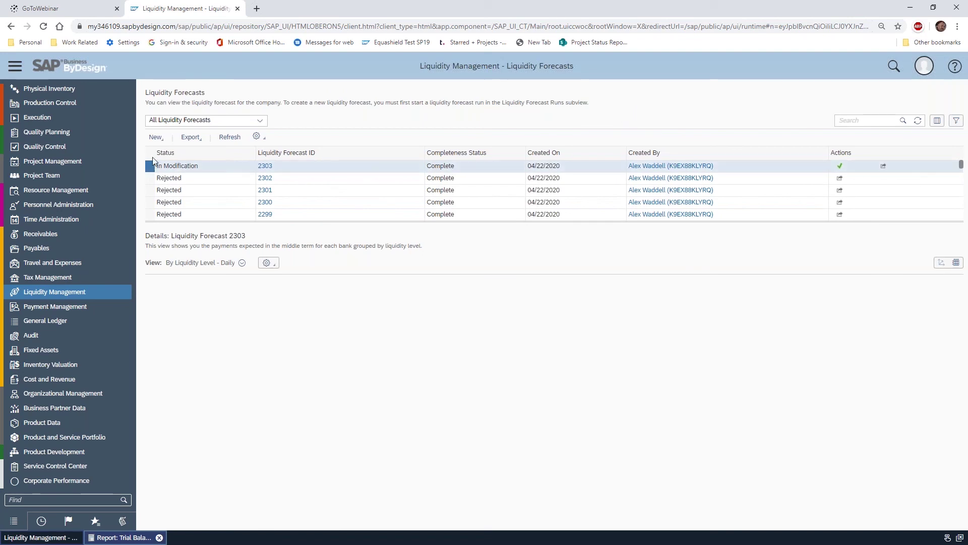
# Step: Refresh the planning items of liquidity forecast 2303 and open its data for analysis
pyautogui.click(265, 138)
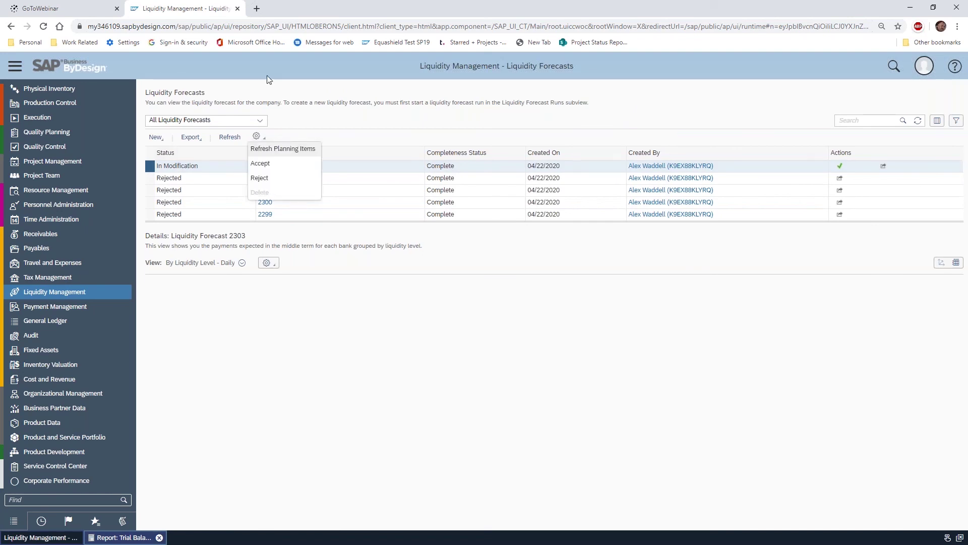
pyautogui.click(278, 151)
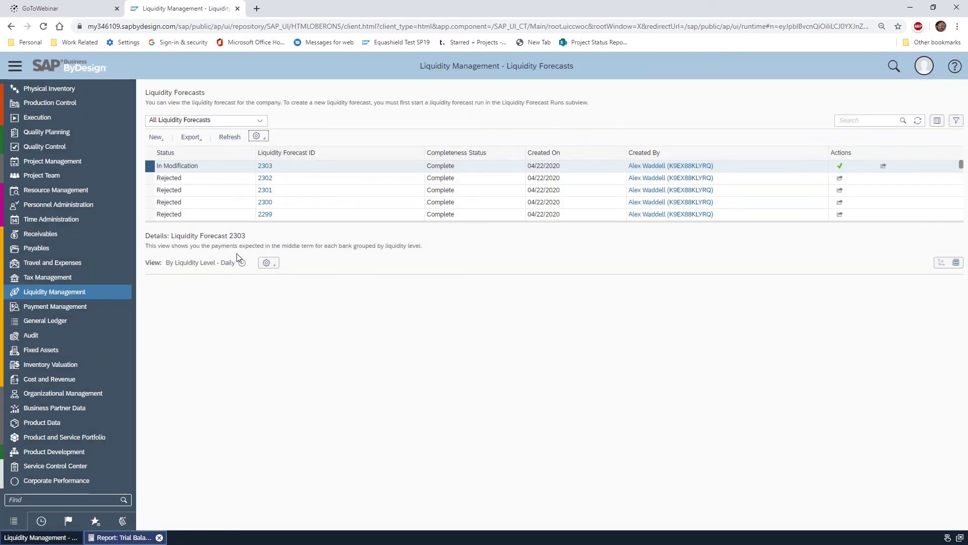
pyautogui.click(268, 263)
pyautogui.click(280, 291)
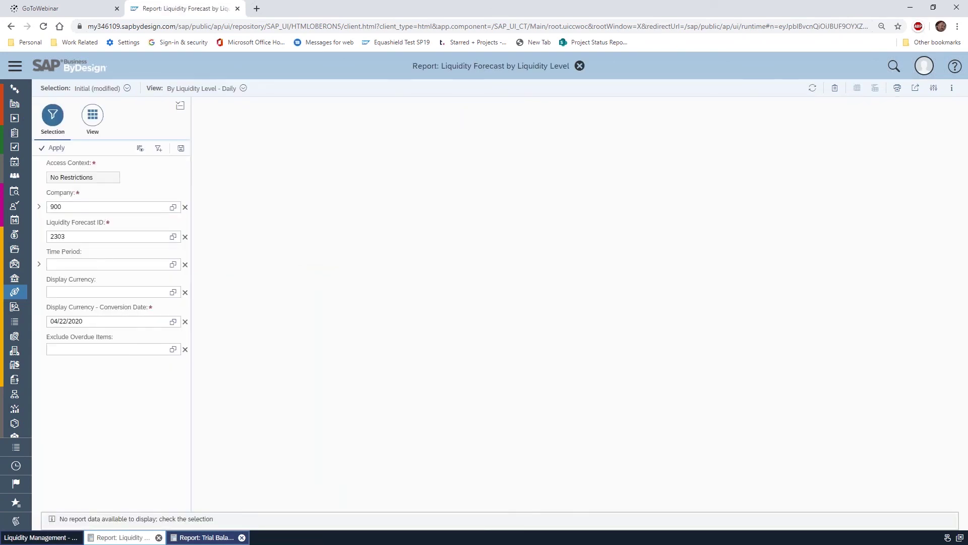
# Step: Replace company 900 with company 1000 in the forecast 2303 report selection and run the report
pyautogui.click(173, 206)
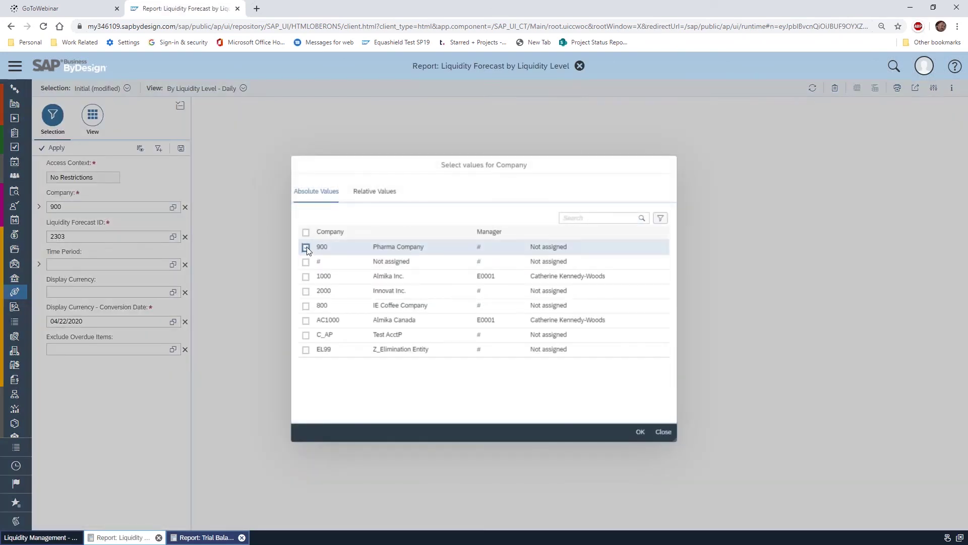
pyautogui.click(306, 247)
pyautogui.click(307, 276)
pyautogui.click(640, 432)
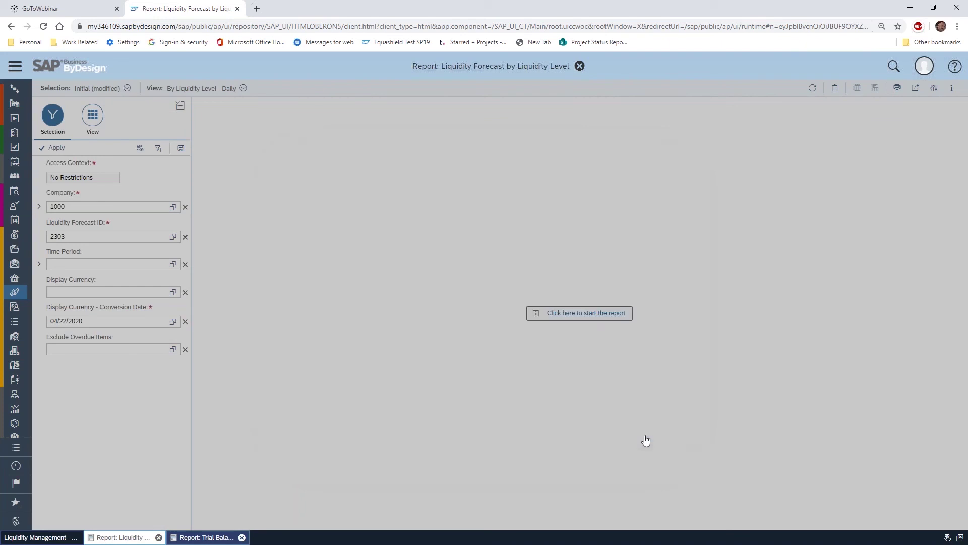
pyautogui.click(612, 317)
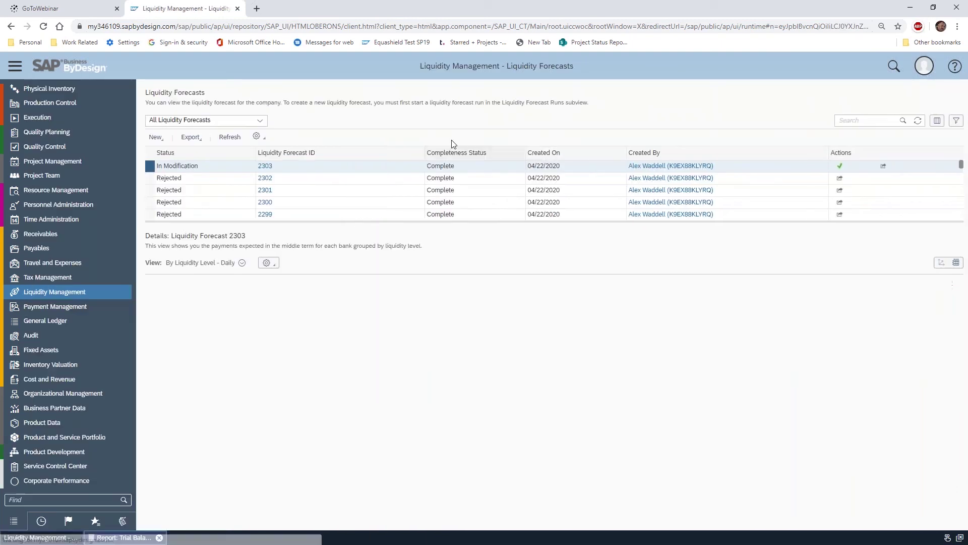
# Step: Schedule the liquidity forecast run "Off Cycle Daily LF Run" to start immediately and save the job
pyautogui.moveTo(95, 293)
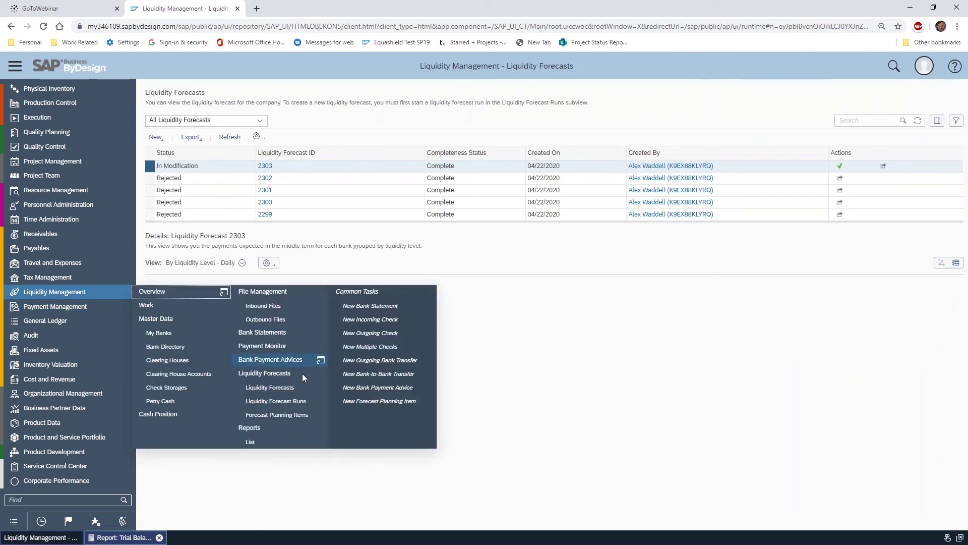
pyautogui.click(278, 401)
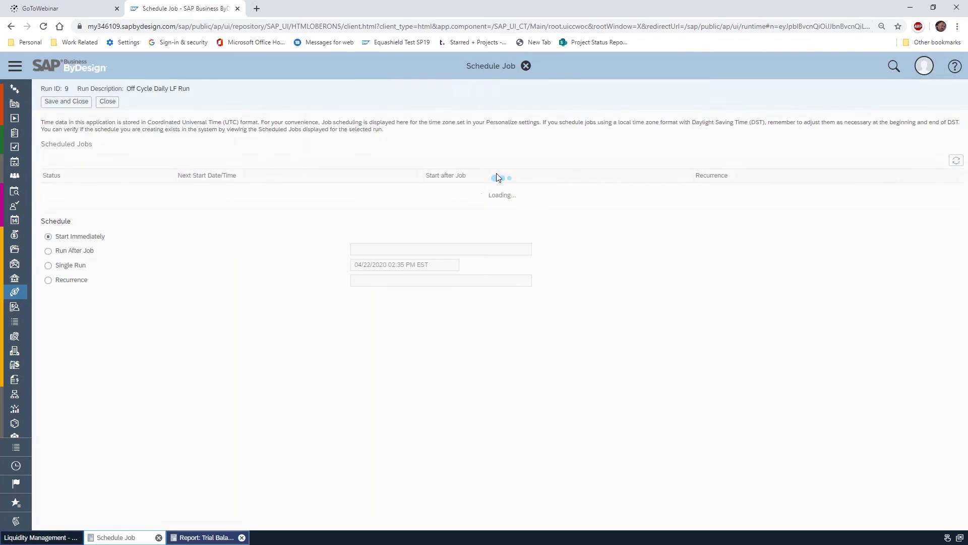
pyautogui.click(66, 102)
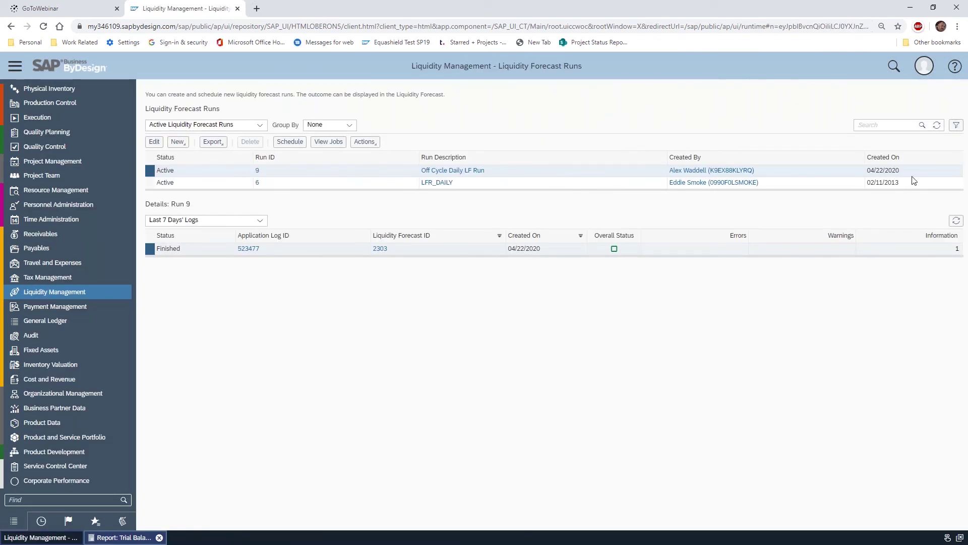
# Step: Refresh the logs of the "Off Cycle Daily LF Run" repeatedly to check the status of the new execution
pyautogui.click(955, 221)
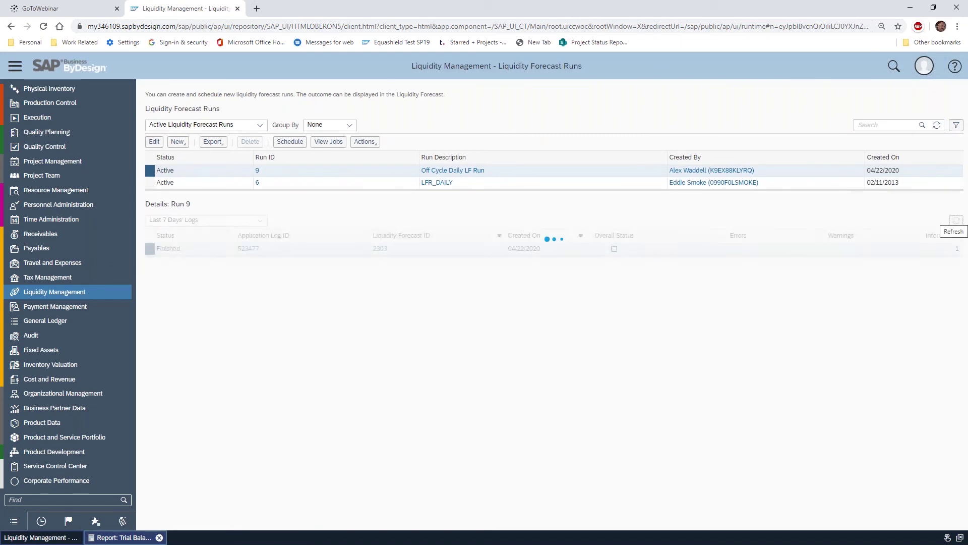
pyautogui.click(955, 222)
pyautogui.click(955, 223)
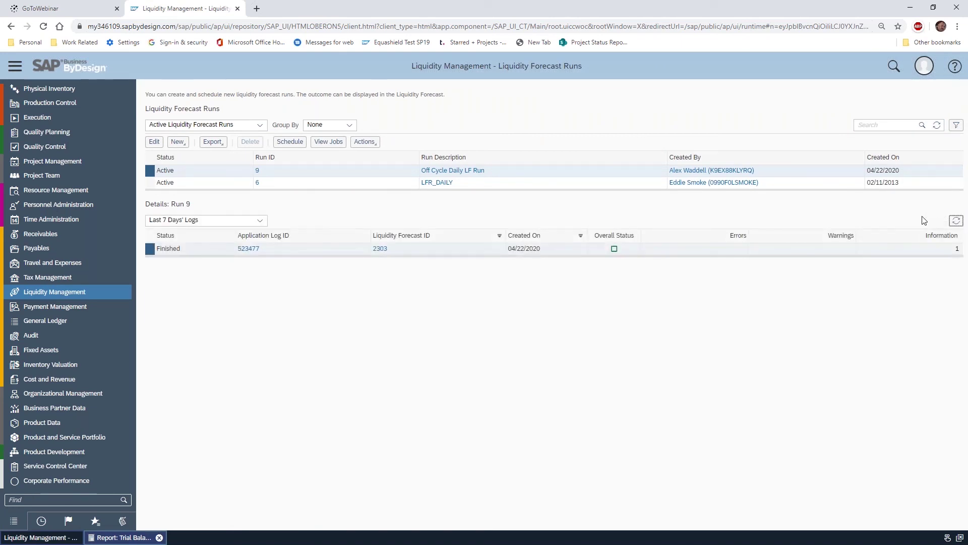
pyautogui.click(957, 223)
pyautogui.click(956, 222)
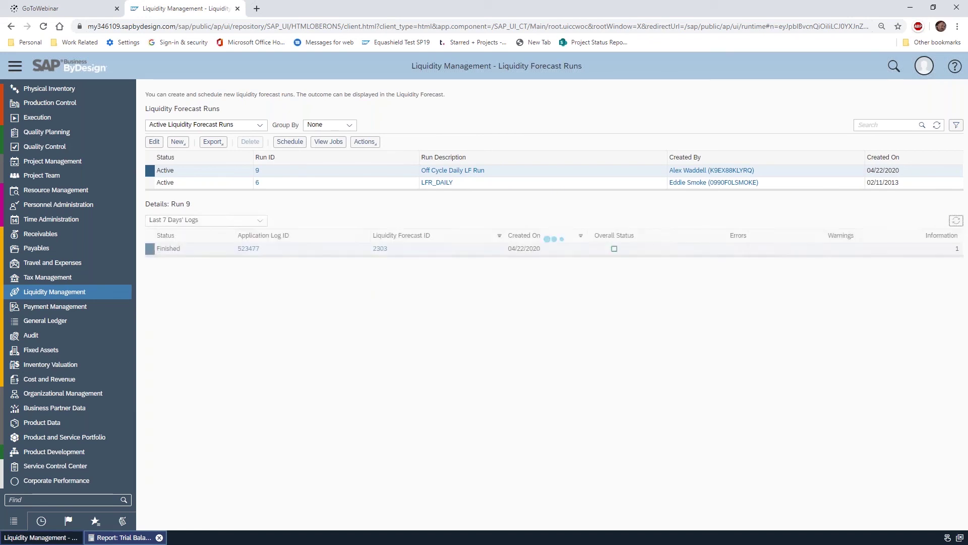
pyautogui.click(957, 222)
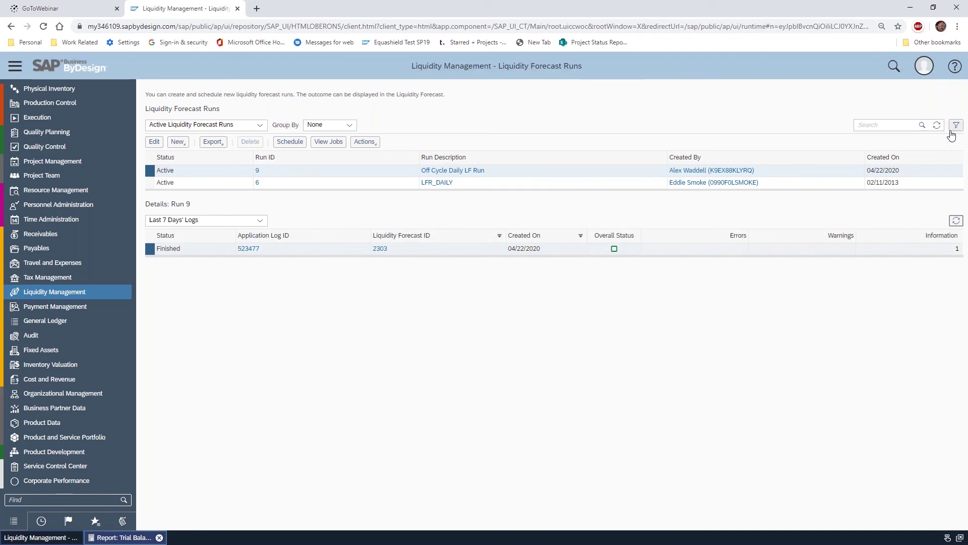
pyautogui.click(938, 125)
pyautogui.click(956, 220)
pyautogui.click(956, 221)
pyautogui.click(956, 220)
pyautogui.click(956, 220)
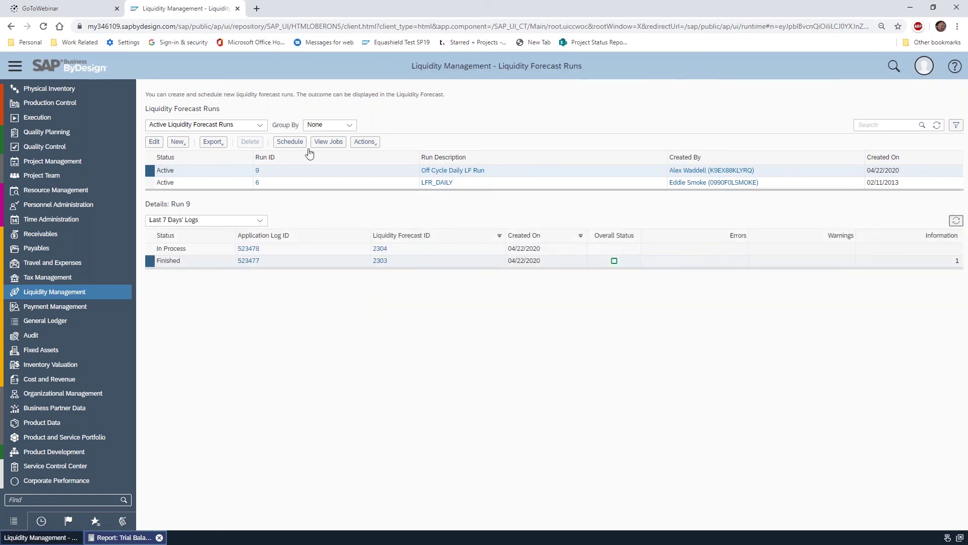
pyautogui.click(151, 248)
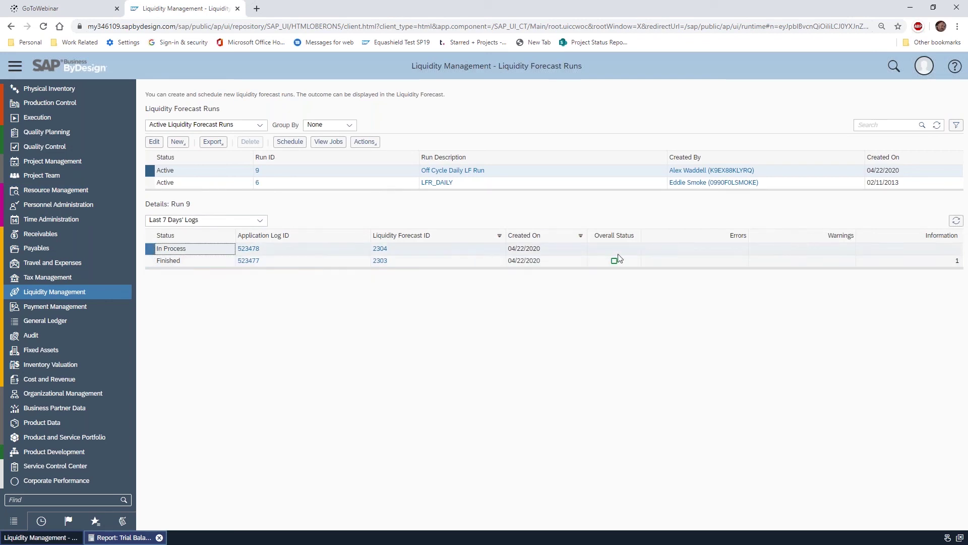
pyautogui.click(956, 221)
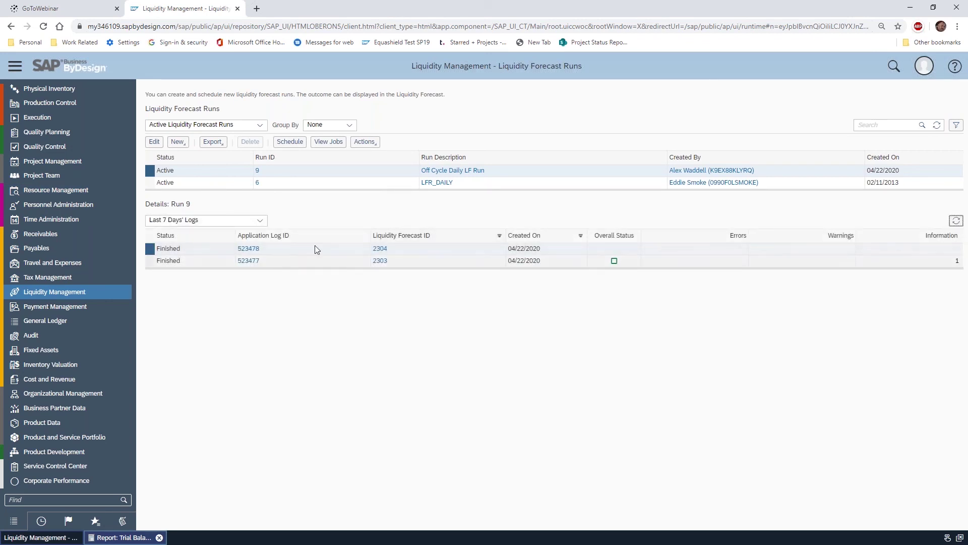
# Step: Return to the liquidity forecasts list and open the data of forecast 2304 for analysis
pyautogui.moveTo(99, 289)
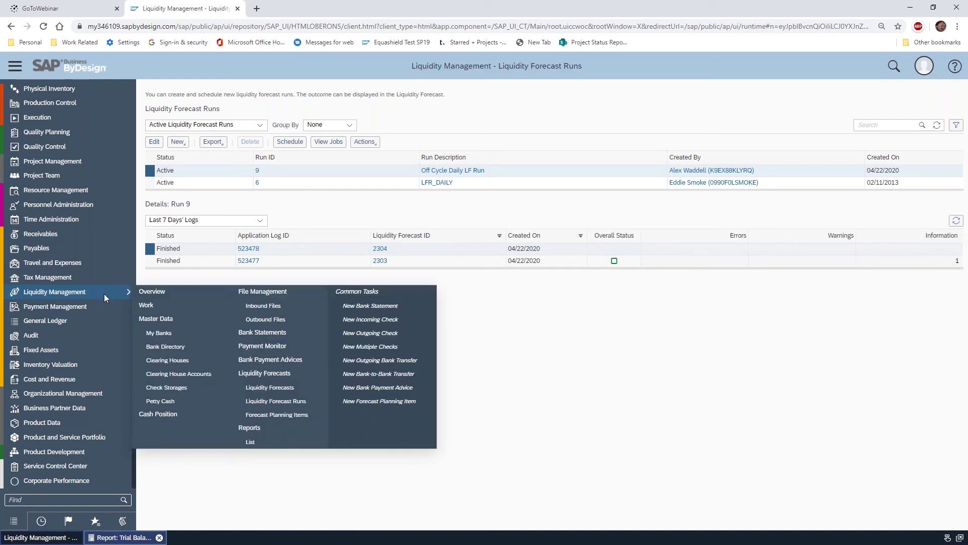
pyautogui.click(285, 389)
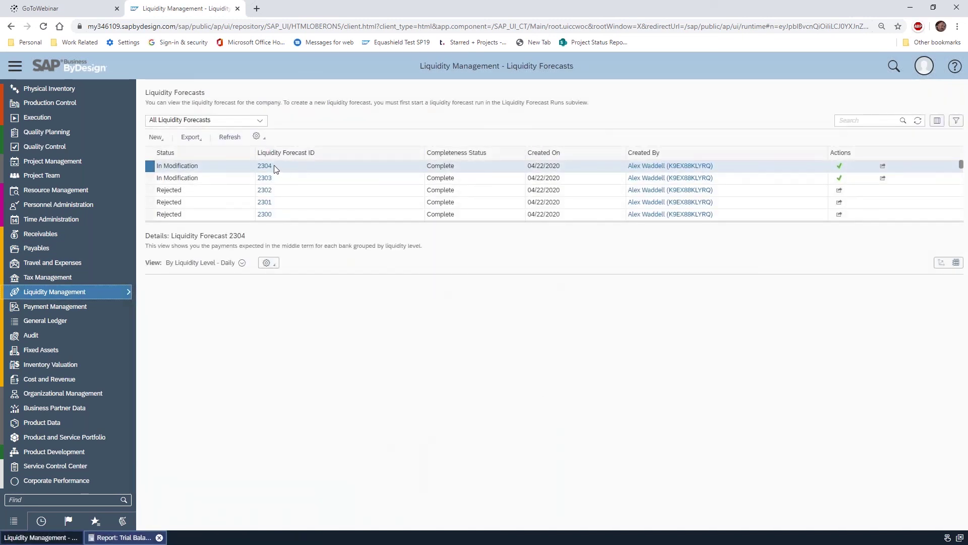
pyautogui.click(267, 262)
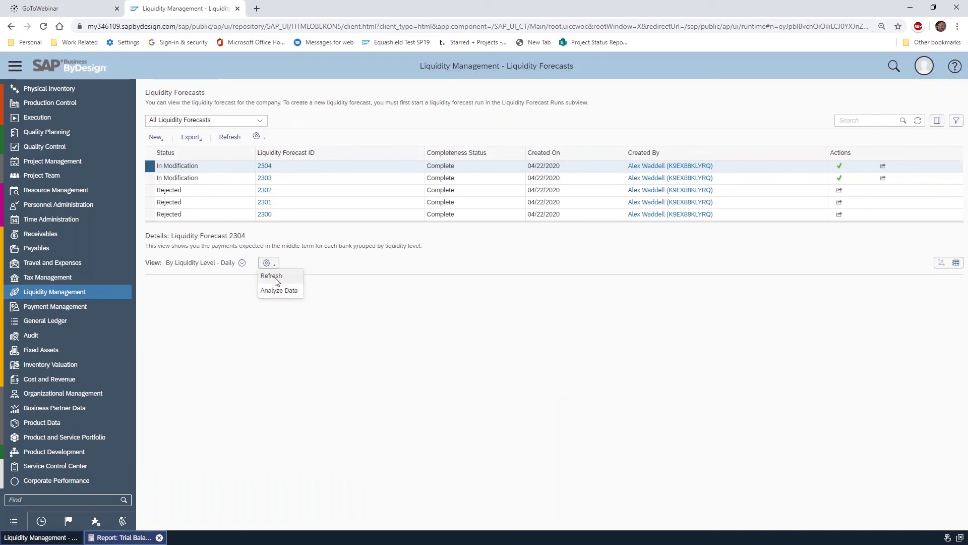
pyautogui.click(292, 294)
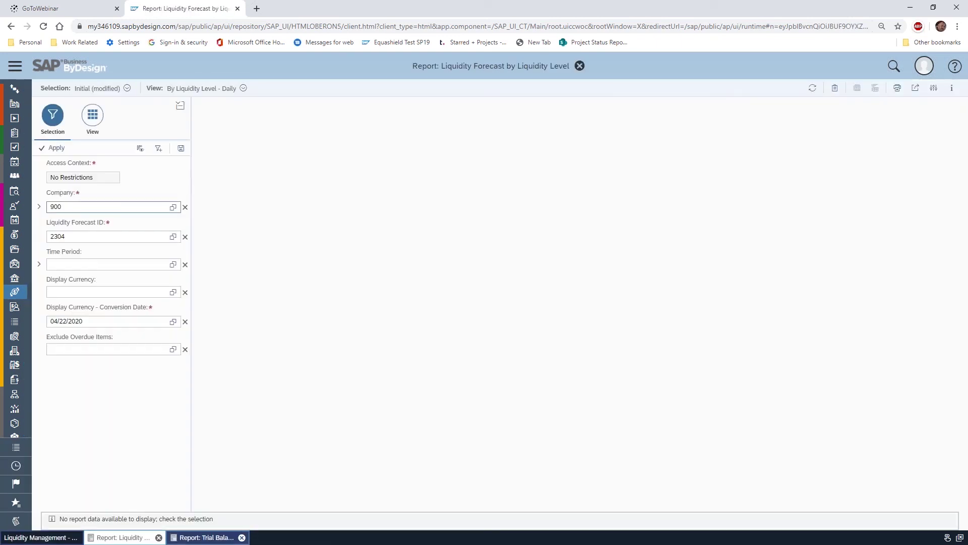
# Step: Replace company 900 with company 1000 in the forecast 2304 report selection and run the report
pyautogui.click(173, 208)
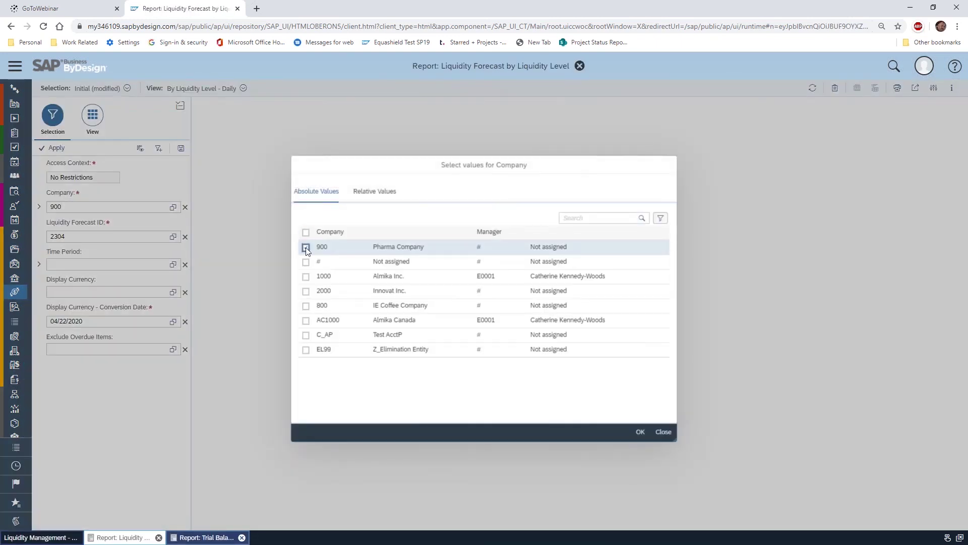
pyautogui.click(306, 276)
pyautogui.click(639, 432)
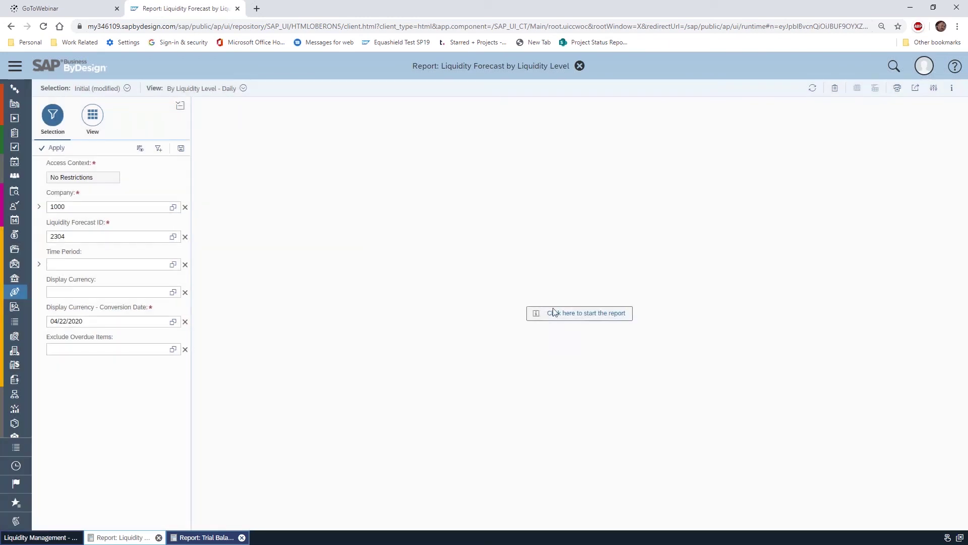
pyautogui.click(580, 316)
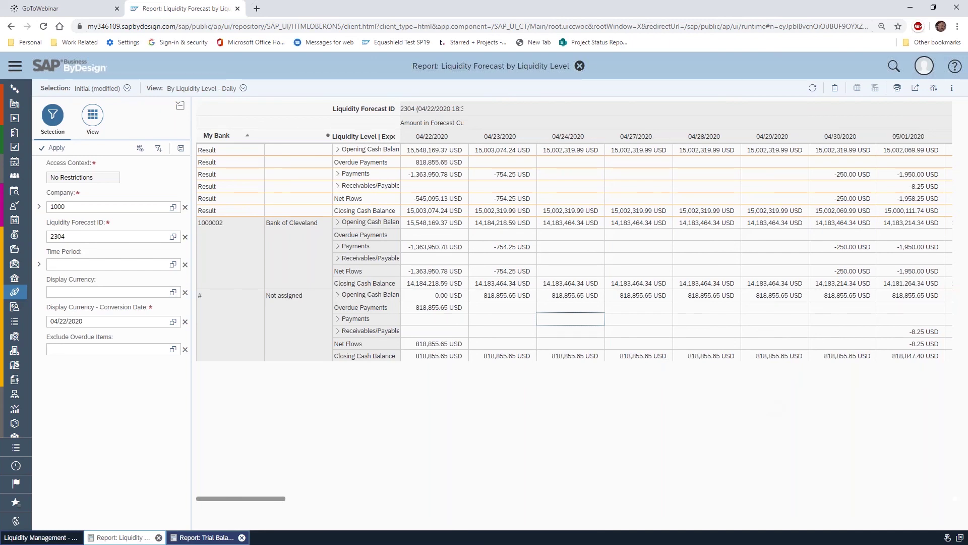
pyautogui.hotkey('alt', 'Tab')
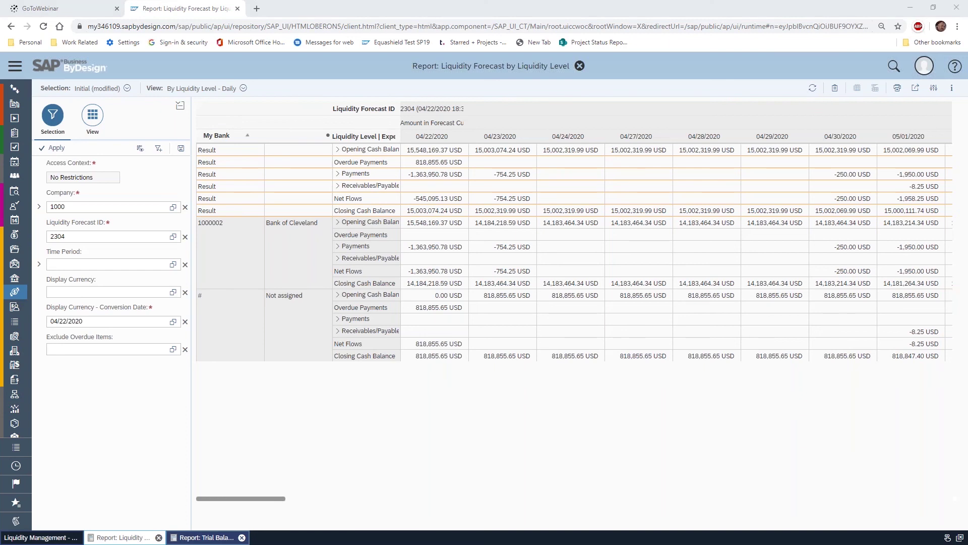